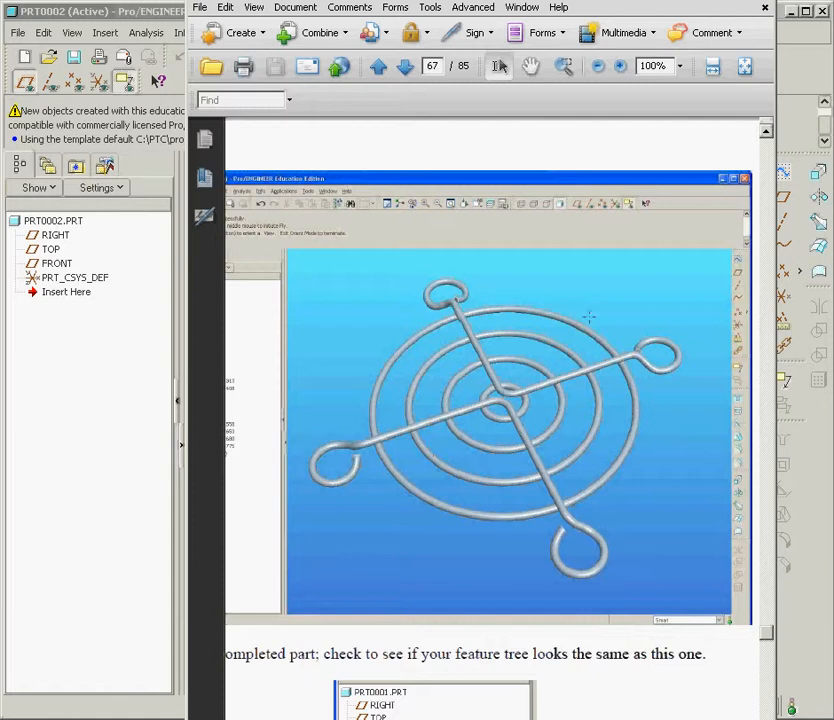
Return to the Pro/ENGINEER part and start a sketch on the FRONT plane, oriented with RIGHT facing right
left_click(786, 80)
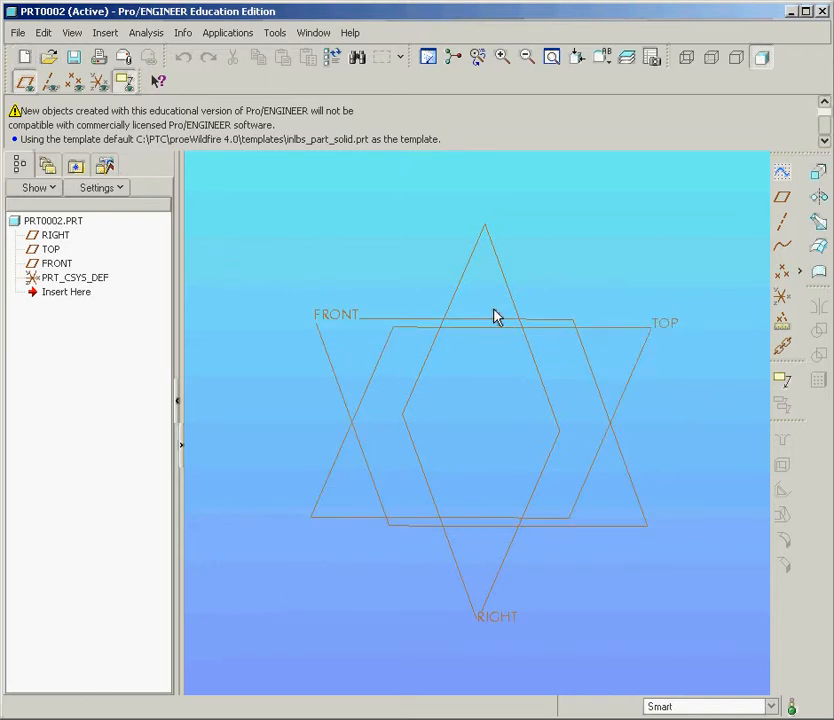
left_click(405, 323)
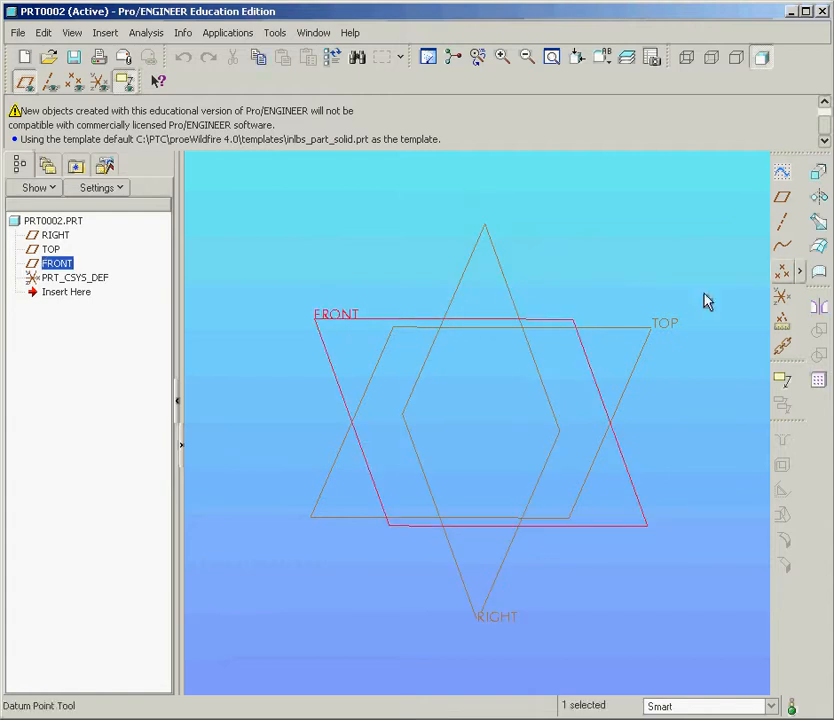
left_click(782, 172)
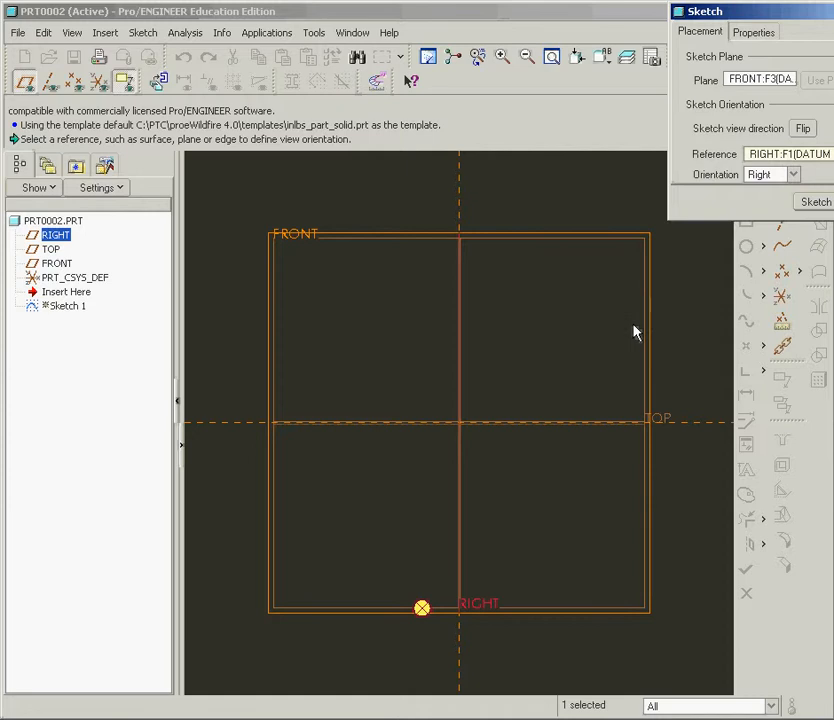
left_click(814, 202)
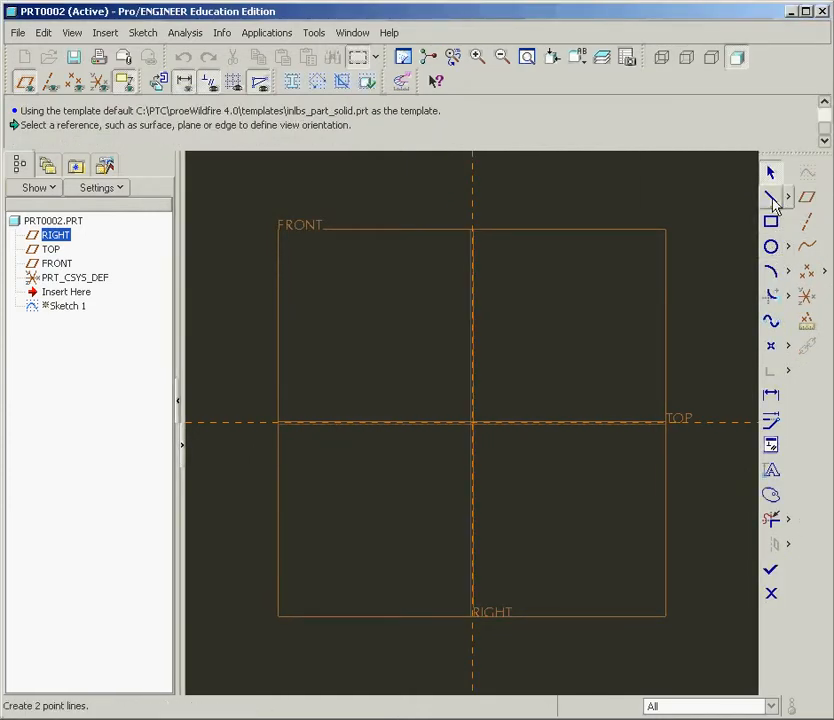
Sketch a vertical line about 2.47 long, running up from the origin along the vertical reference
left_click(773, 199)
scroll(478, 424, "down", 5)
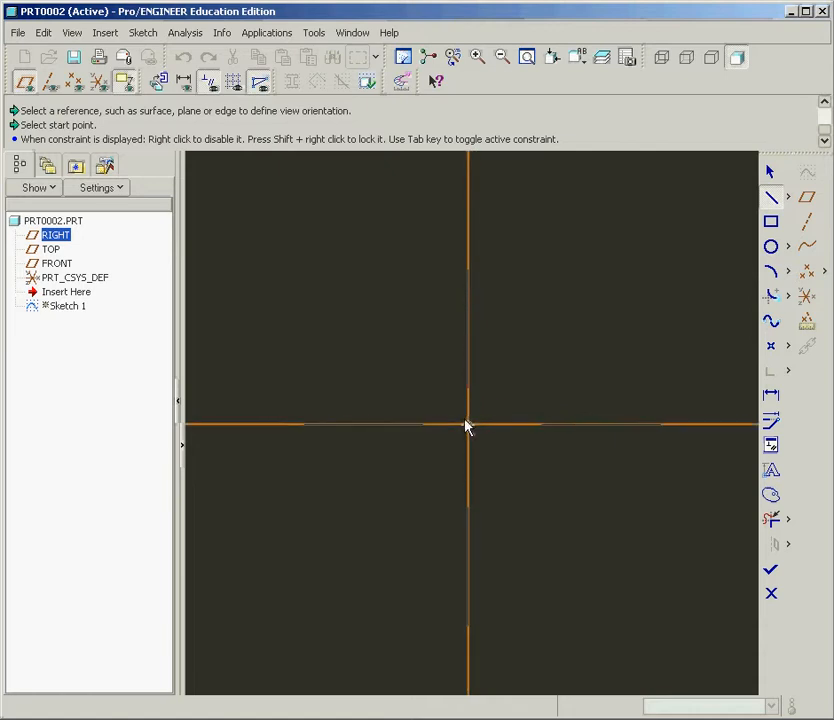
scroll(465, 421, "down", 7)
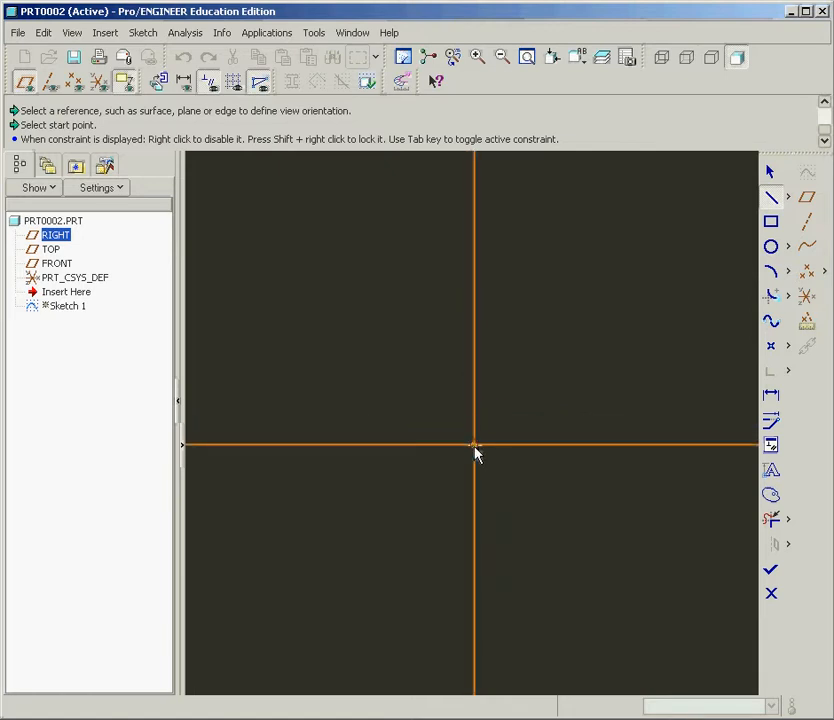
left_click(475, 446)
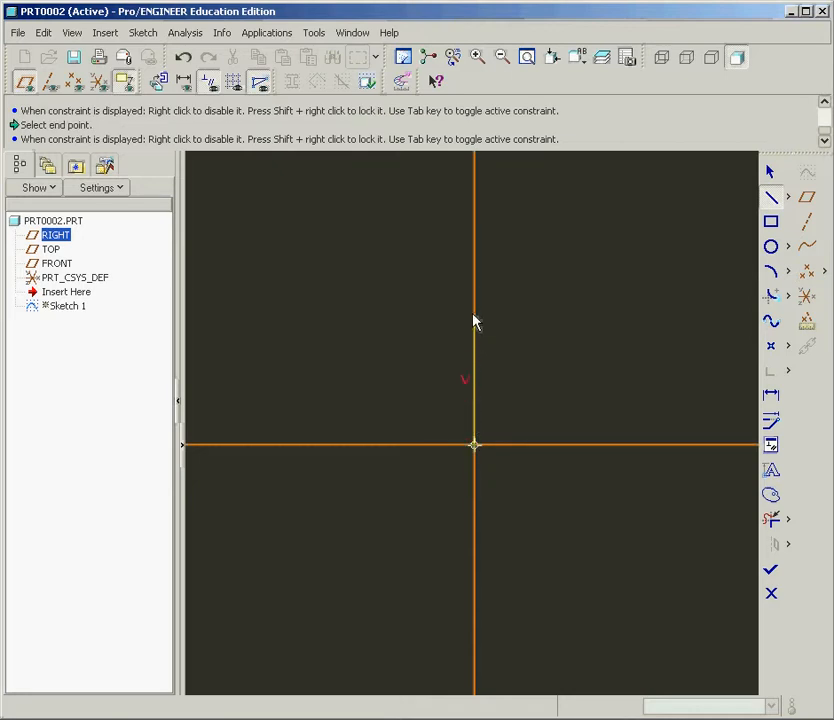
left_click(474, 282)
middle_click(538, 318)
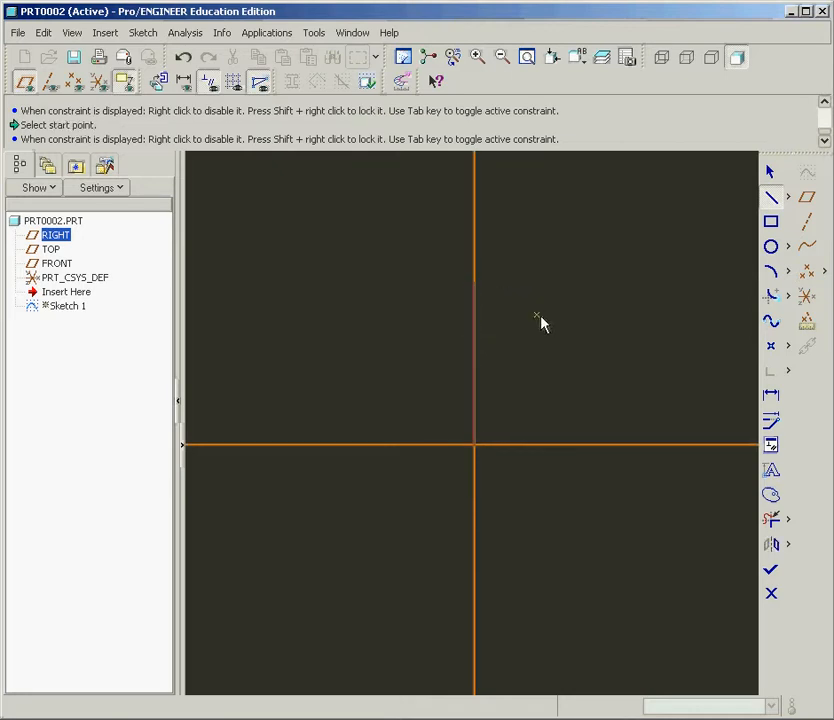
Draw a nearly closed centre-and-ends arc of about 1.14 radius, centred above the line and starting at its upper end
left_click(787, 272)
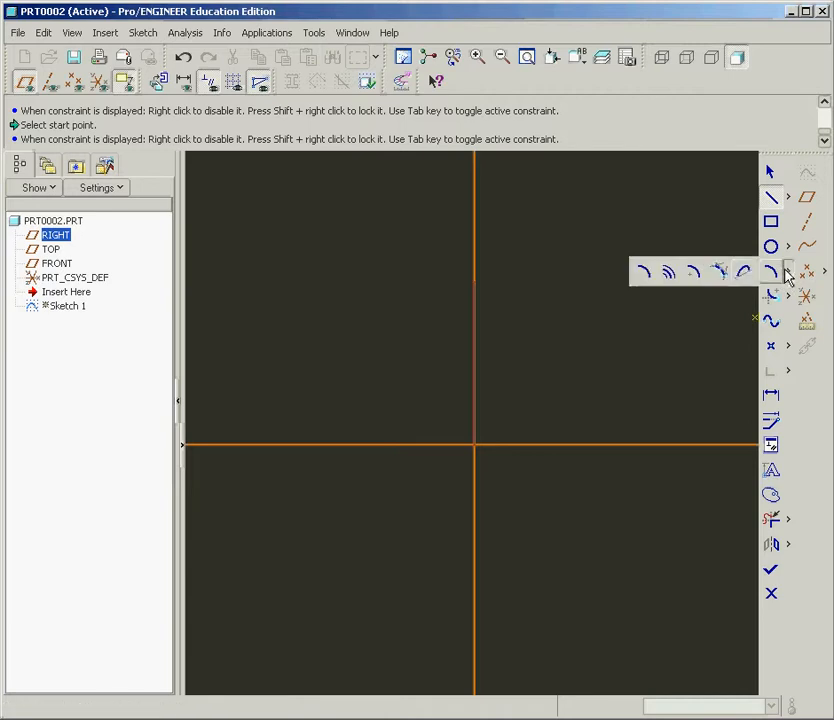
left_click(696, 273)
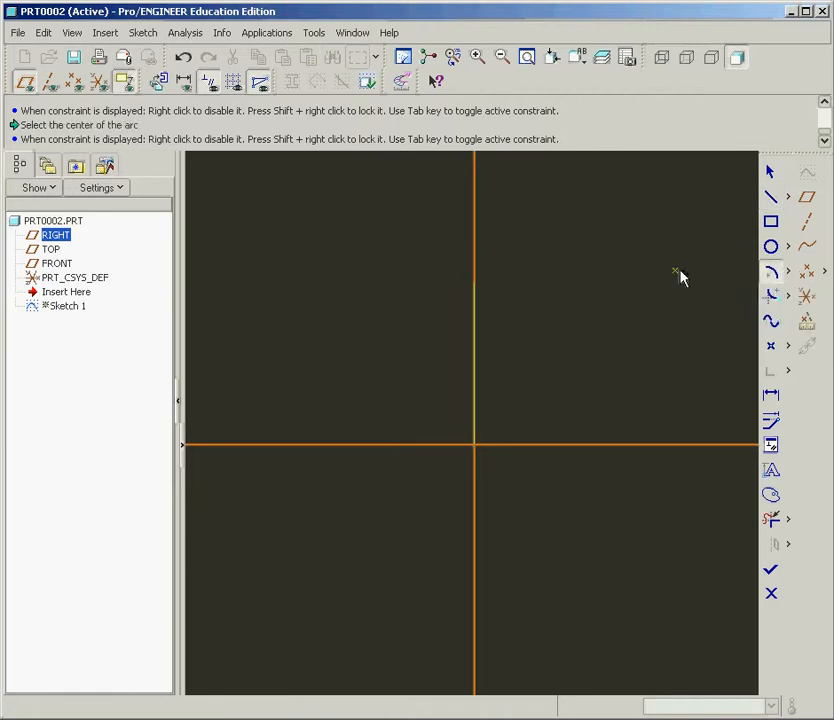
left_click(474, 207)
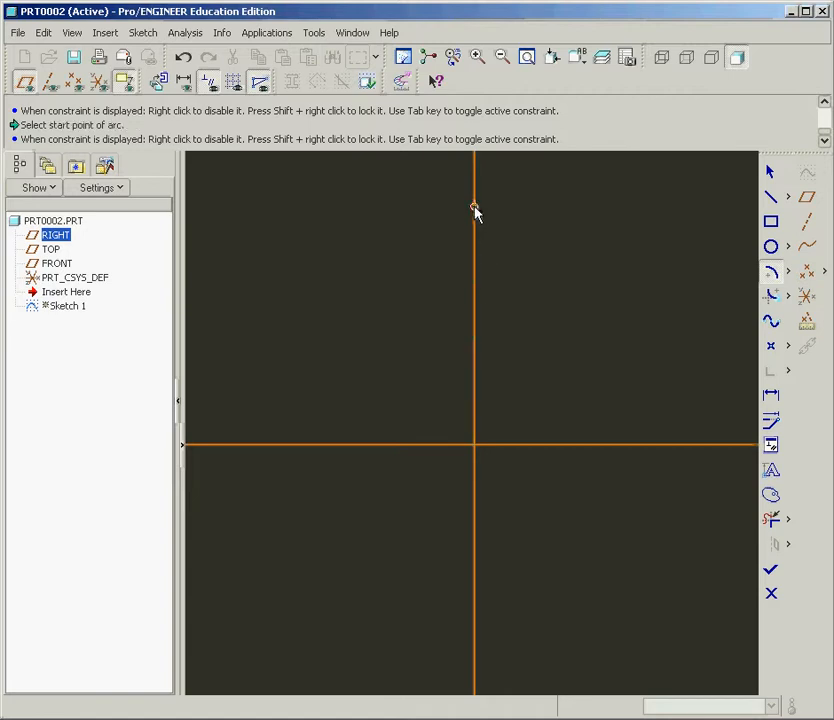
left_click(474, 282)
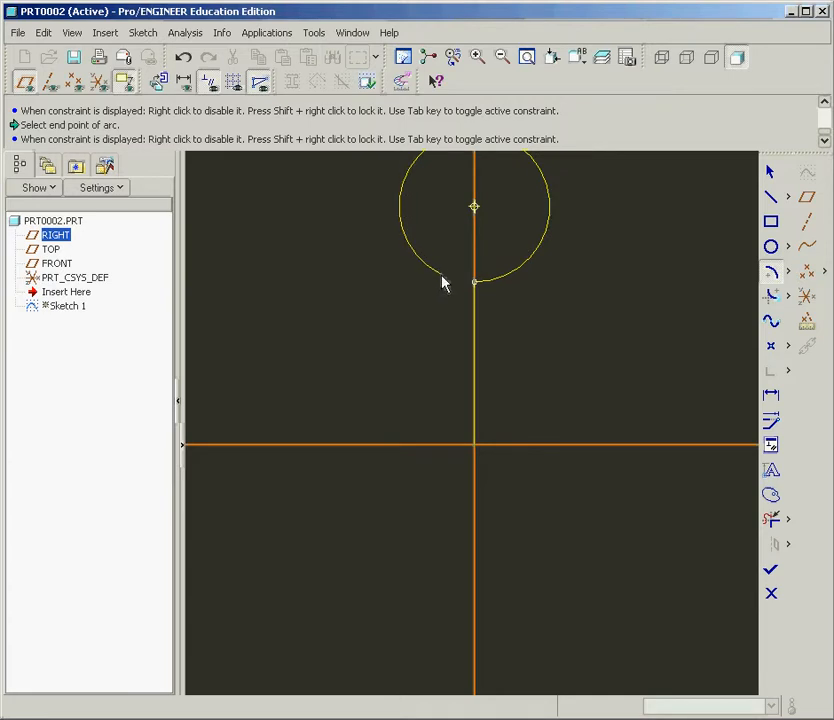
left_click(443, 280)
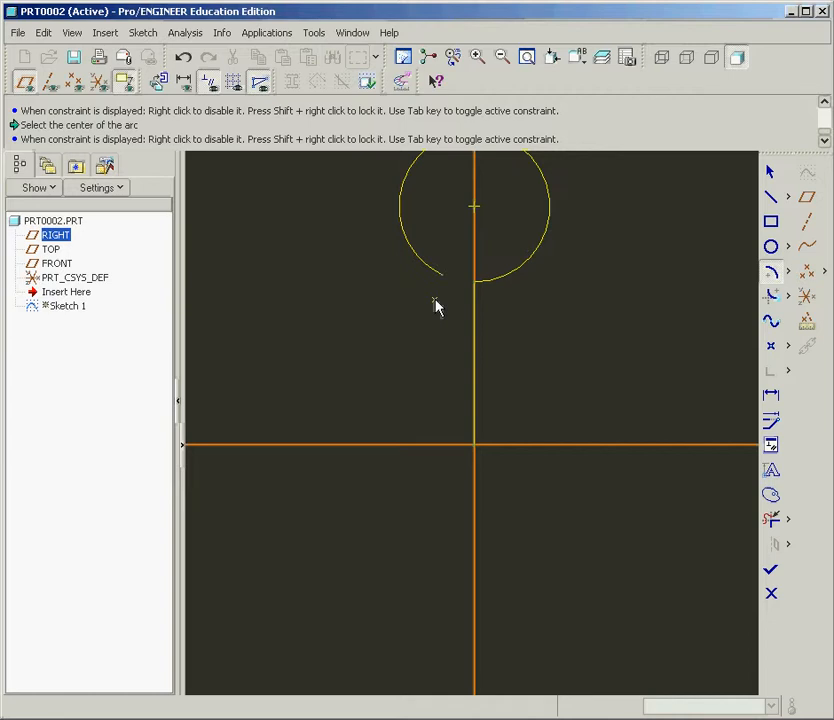
left_click(437, 304)
scroll(534, 339, "up", 2)
scroll(585, 236, "down", 2)
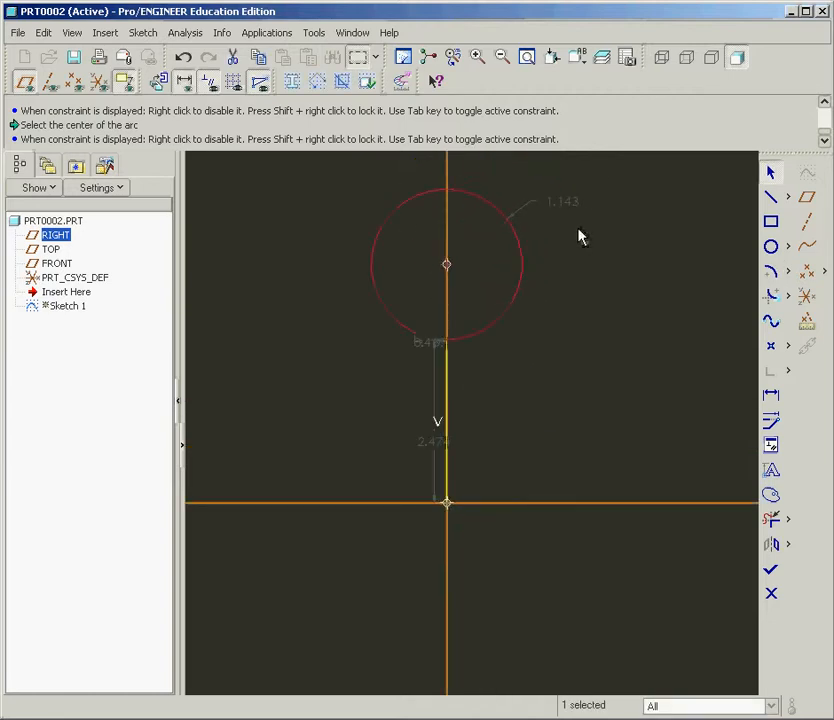
Reposition the line length, arc gap and radius dimensions clear of the sketch geometry
left_click_drag(434, 449, 581, 427)
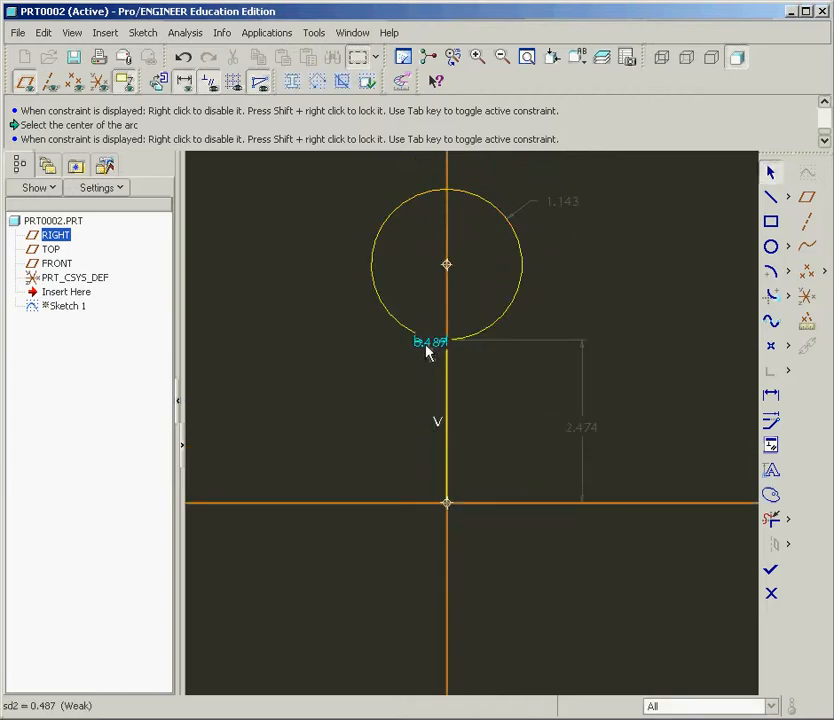
left_click_drag(426, 346, 370, 384)
left_click_drag(572, 210, 555, 244)
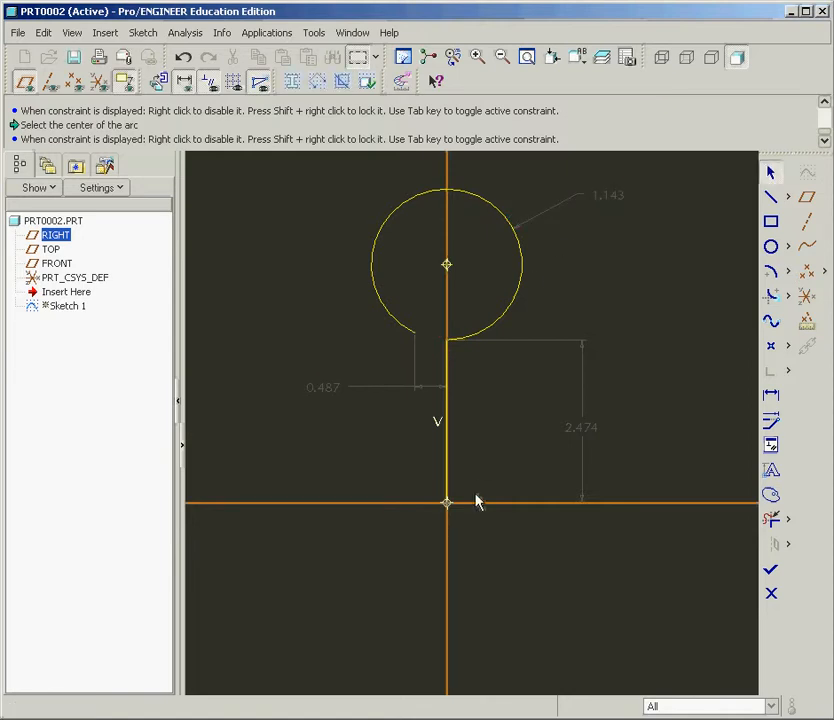
Switch to the exercise PDF, examine the dimensions of the Exercise 7 Front plane sketch on page 58, and return to Pro/ENGINEER
key("alt+Tab")
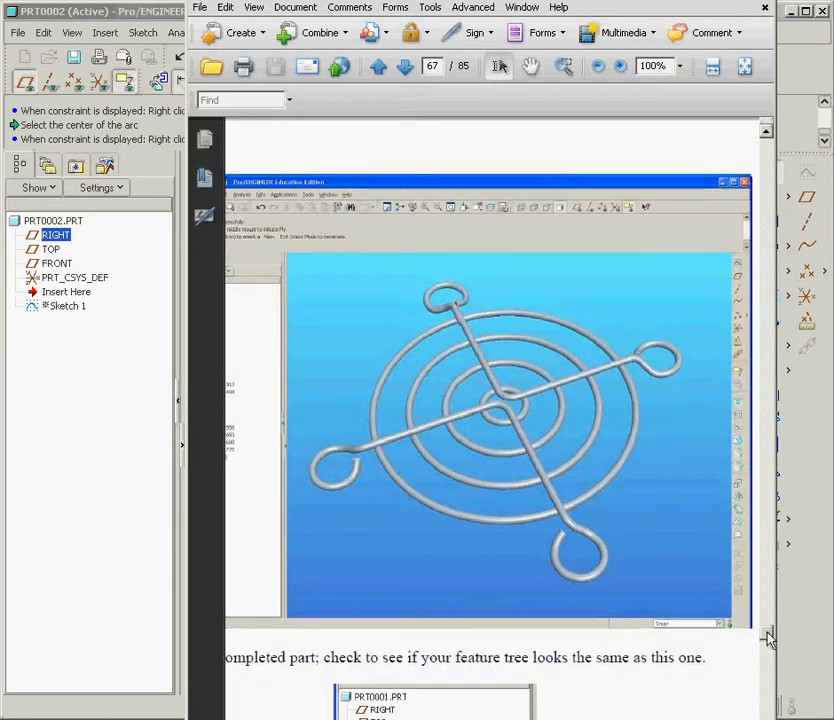
left_click_drag(768, 637, 767, 579)
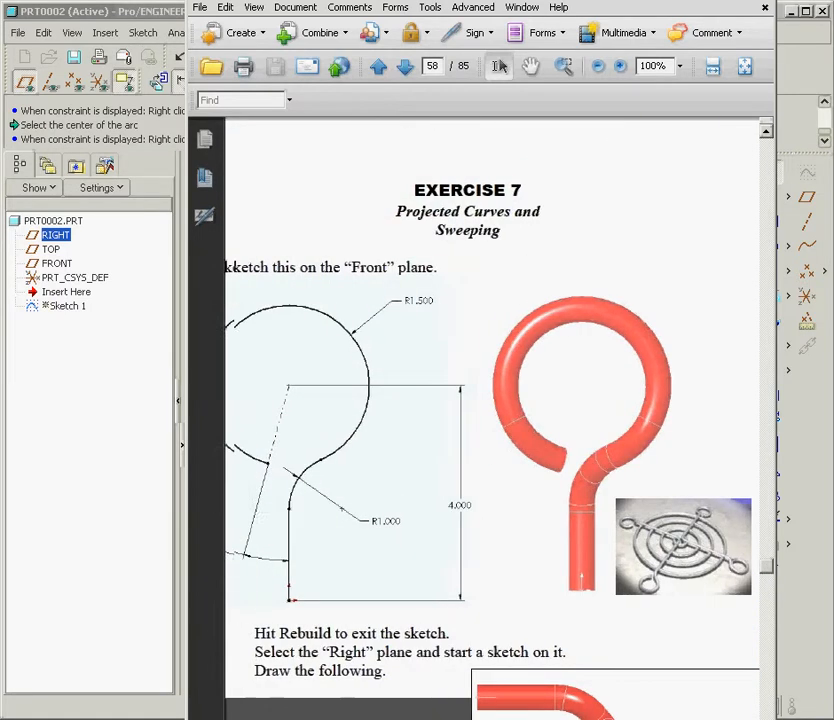
scroll(770, 569, "down", 4)
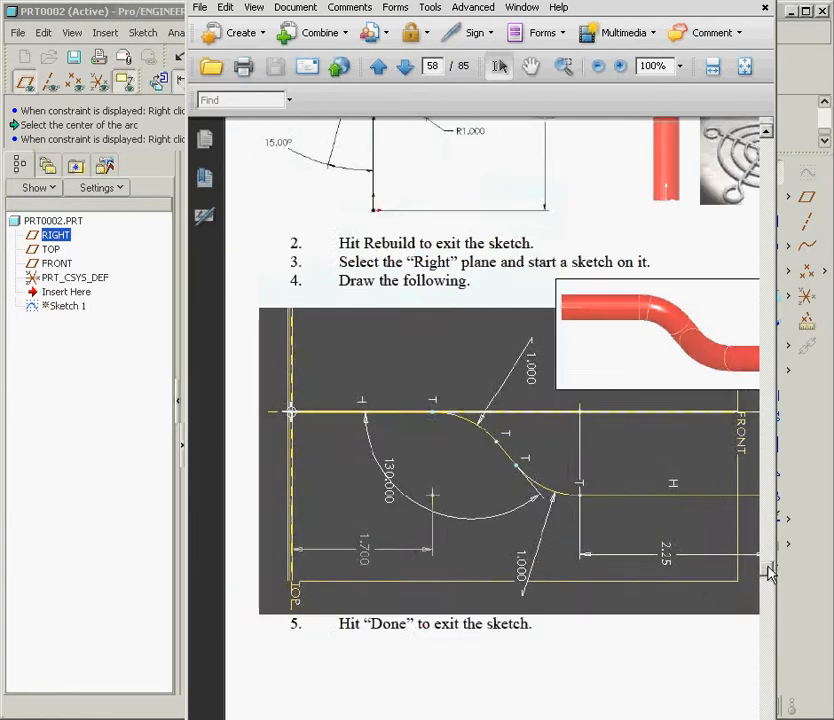
scroll(770, 569, "up", 6)
scroll(769, 568, "down", 3)
scroll(598, 458, "down", 1)
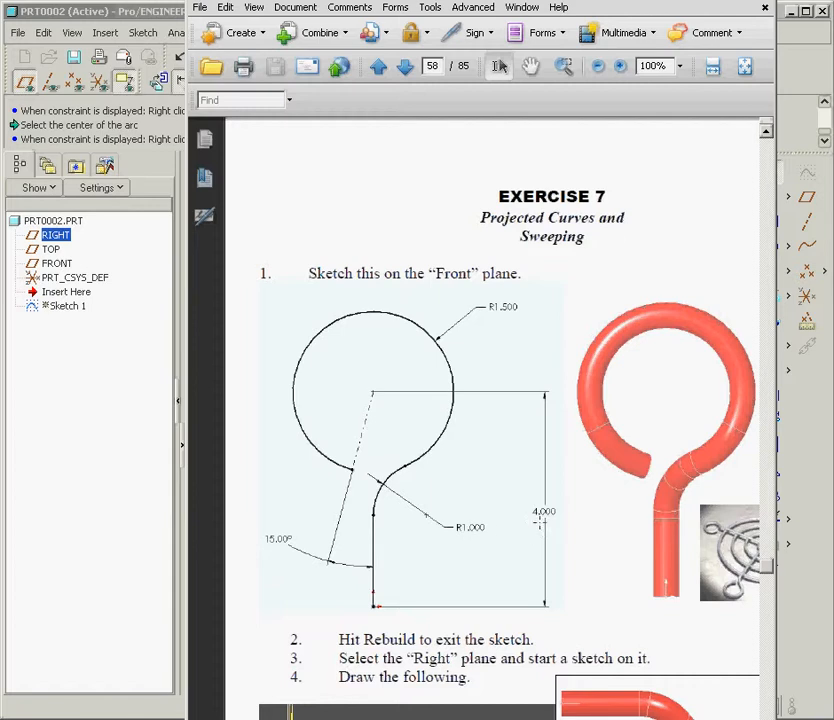
left_click(136, 434)
Set the radius of the sketched arc to 1.5
double_click(607, 194)
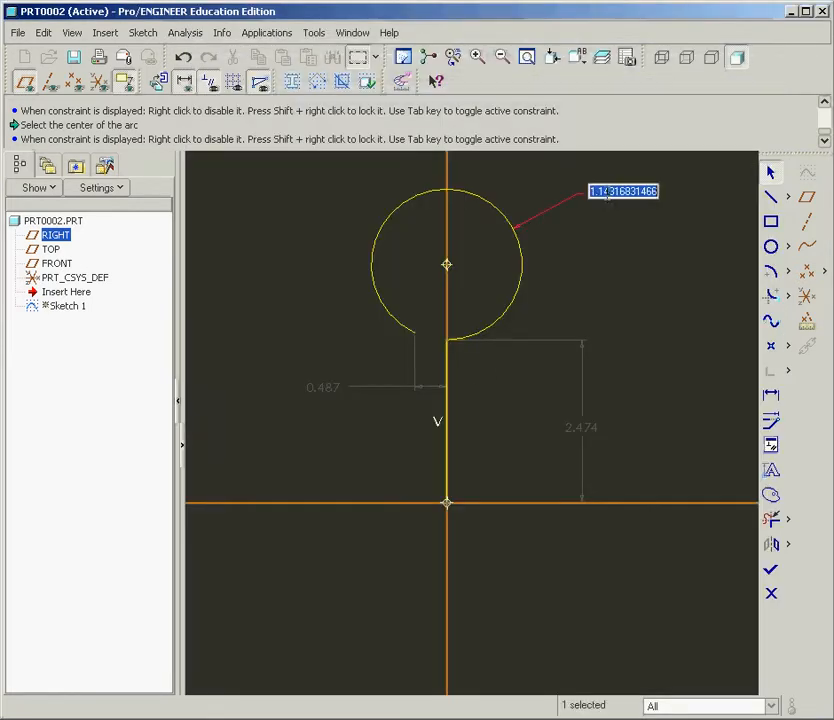
type("1.5")
key("Return")
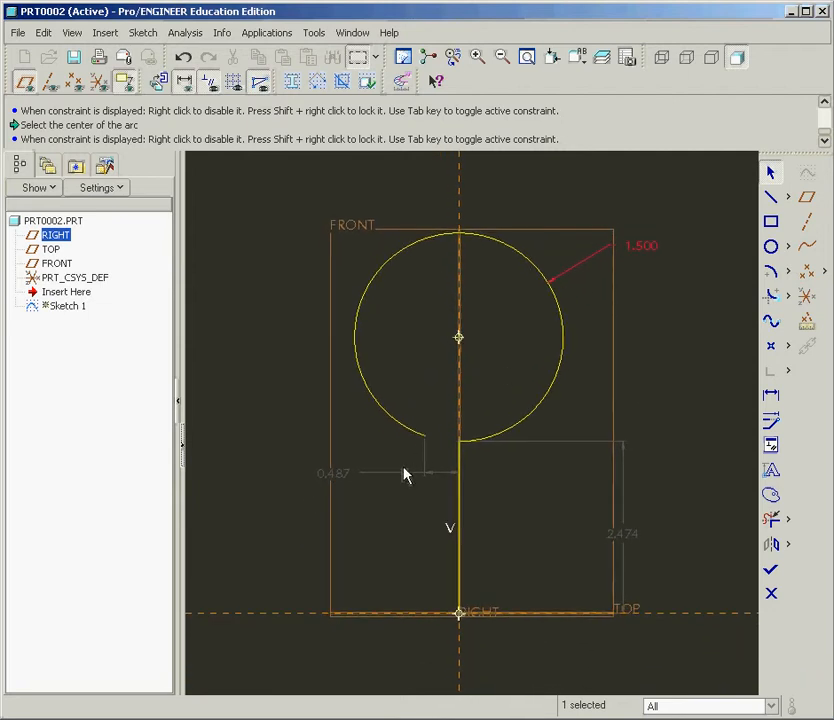
Dimension the vertical distance from the origin to the arc's centre and set it to 4
left_click(771, 397)
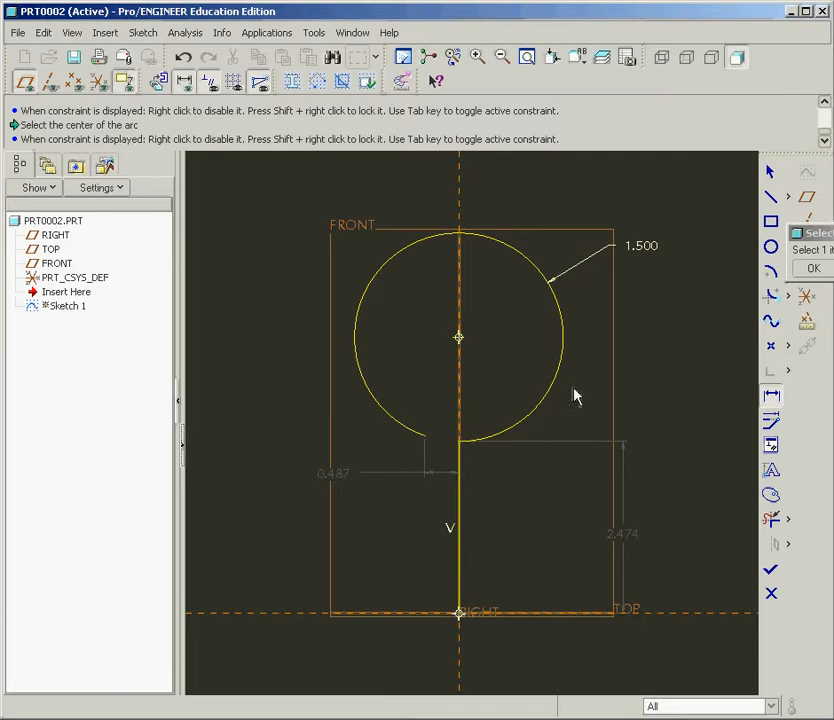
left_click(459, 613)
left_click(457, 339)
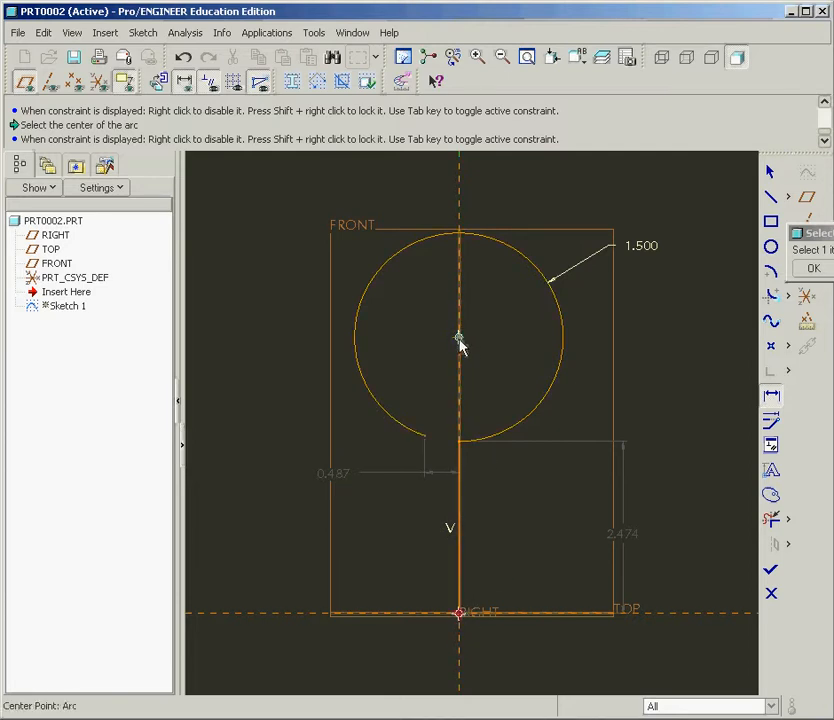
middle_click(673, 447)
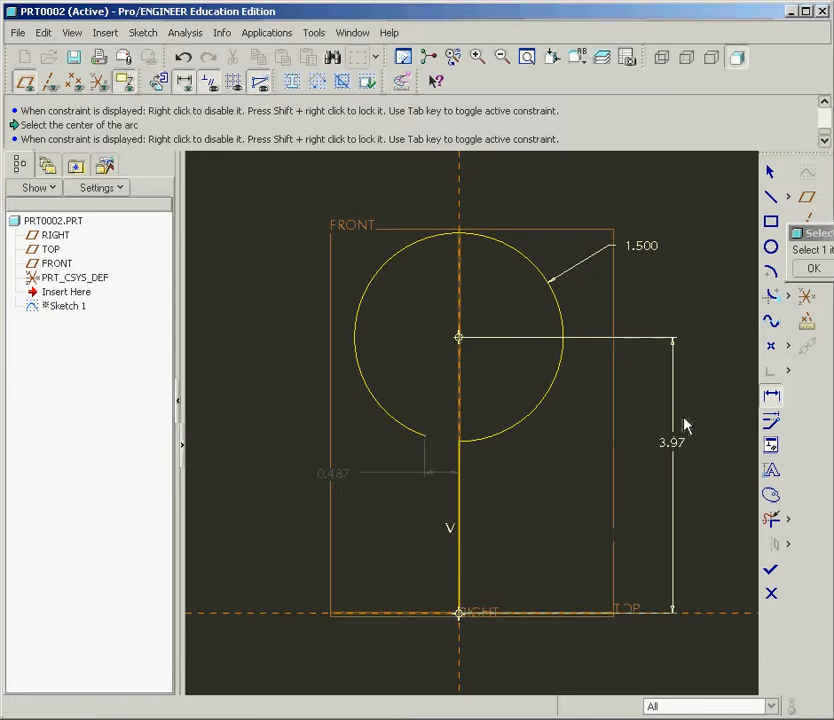
double_click(674, 445)
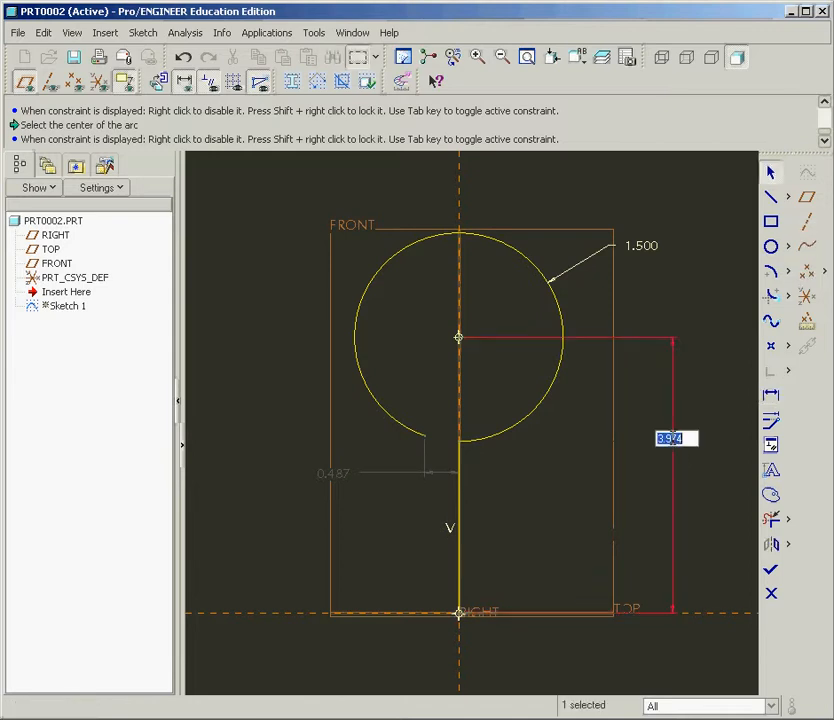
type("4")
key("Return")
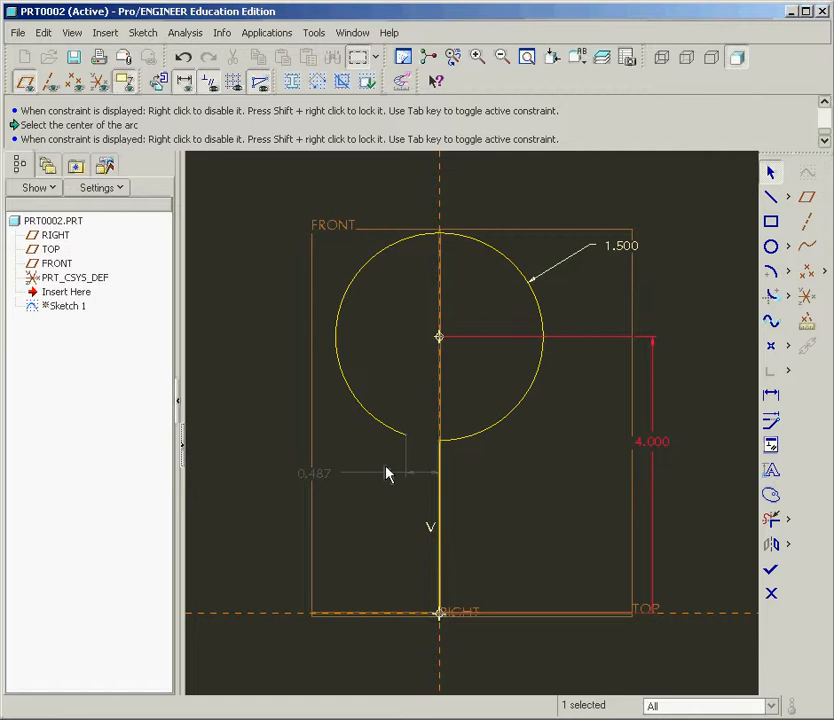
Draw a straight line from the arc's open end to its centre point
left_click(788, 197)
left_click(806, 199)
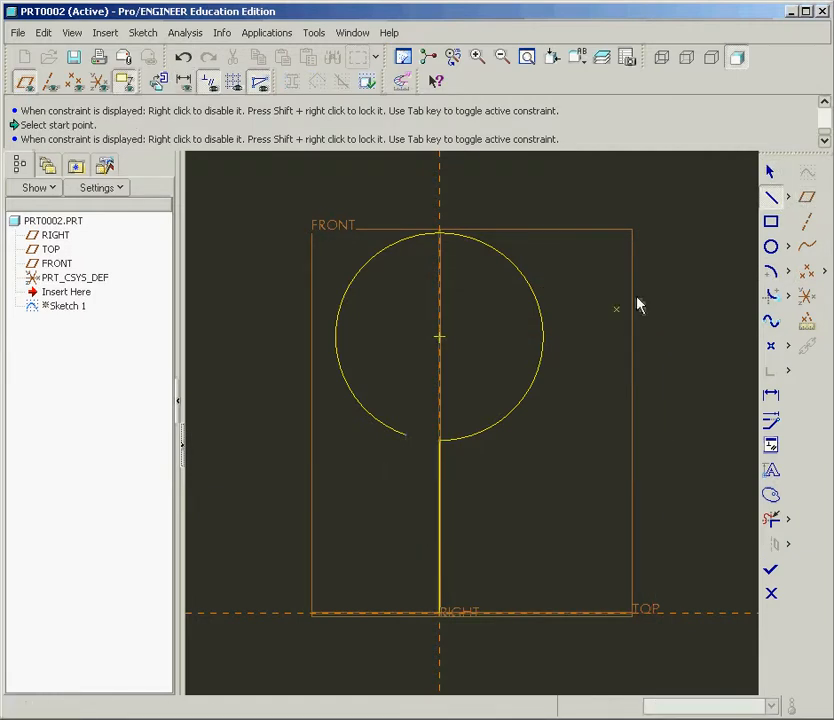
left_click(407, 440)
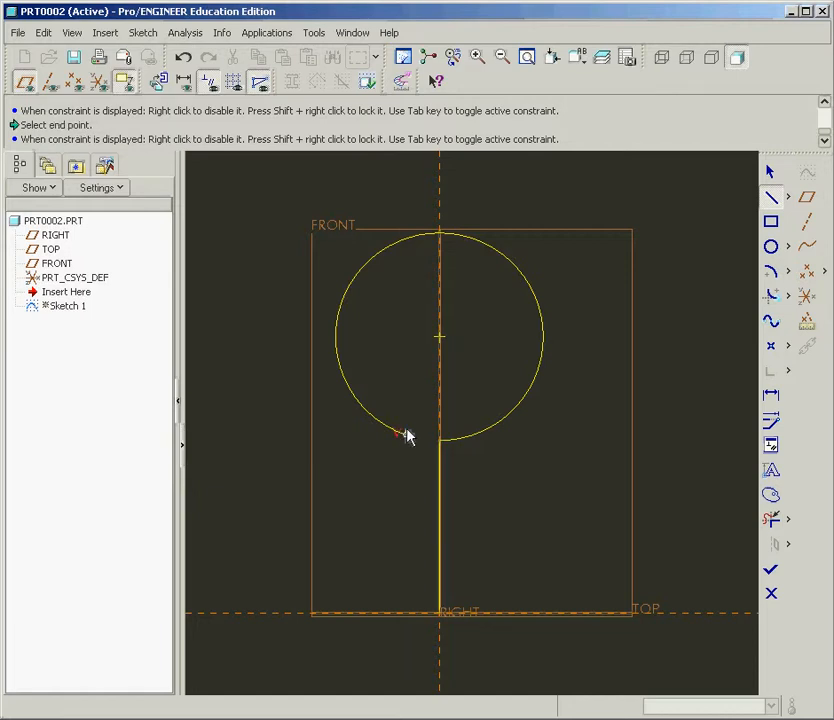
left_click(439, 337)
middle_click(470, 390)
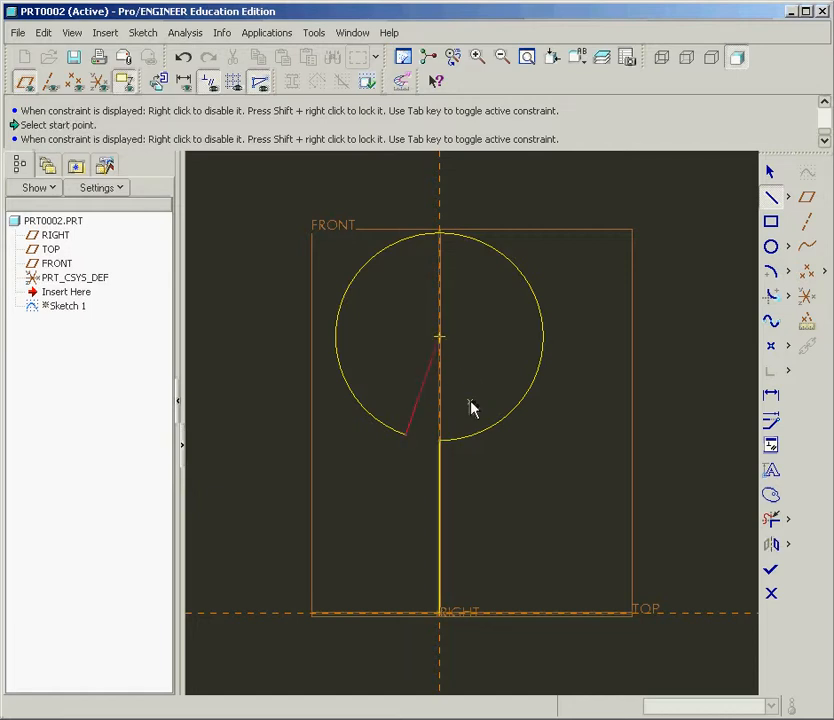
middle_click(471, 393)
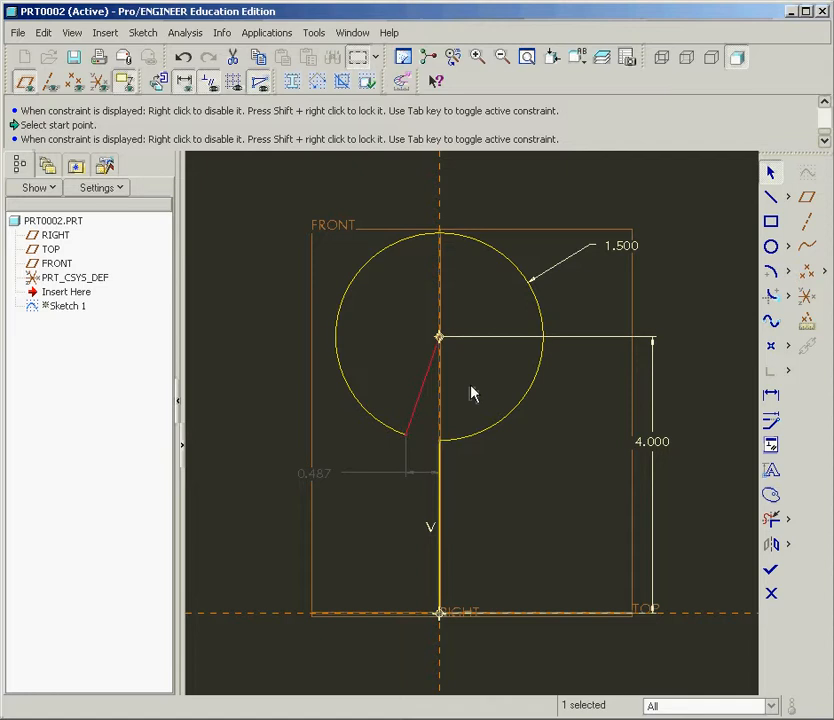
Convert the line between the arc's open end and centre to construction geometry
left_click(421, 401)
right_click(419, 401)
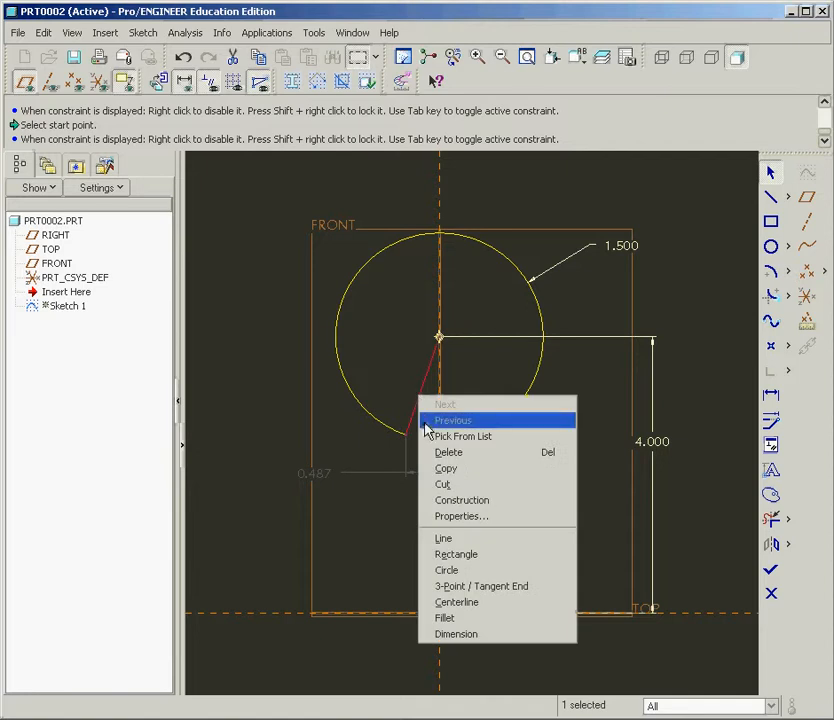
left_click(455, 499)
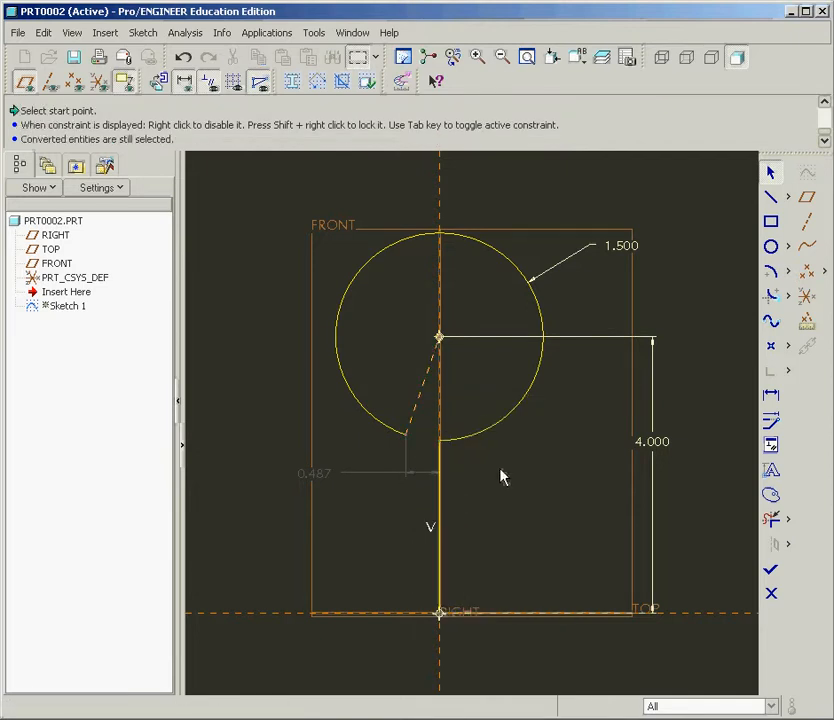
Dimension the angle between the construction line and the vertical line and set it to 15 degrees
left_click(771, 395)
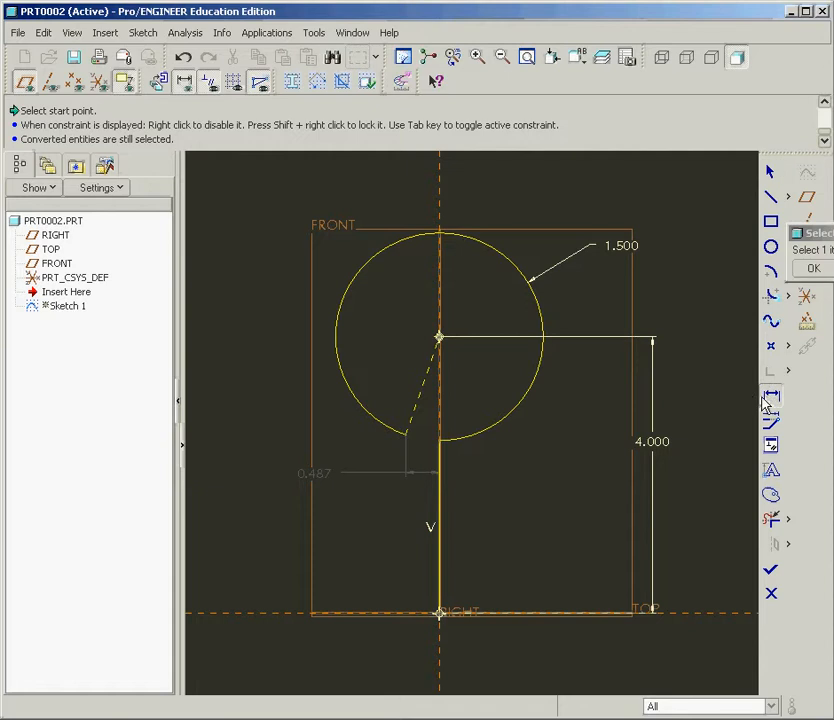
left_click(423, 405)
left_click(441, 490)
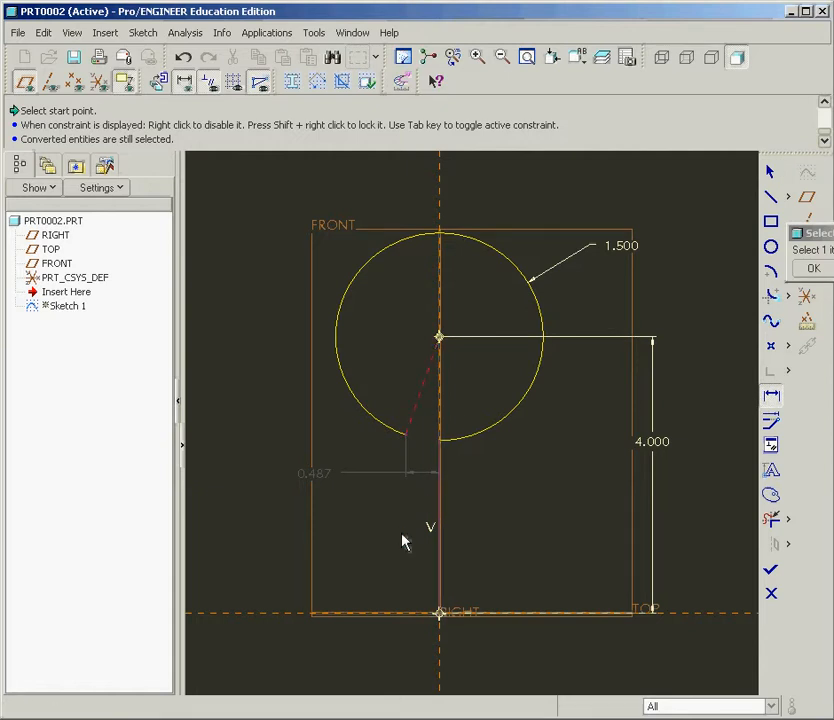
middle_click(405, 541)
middle_click(680, 343)
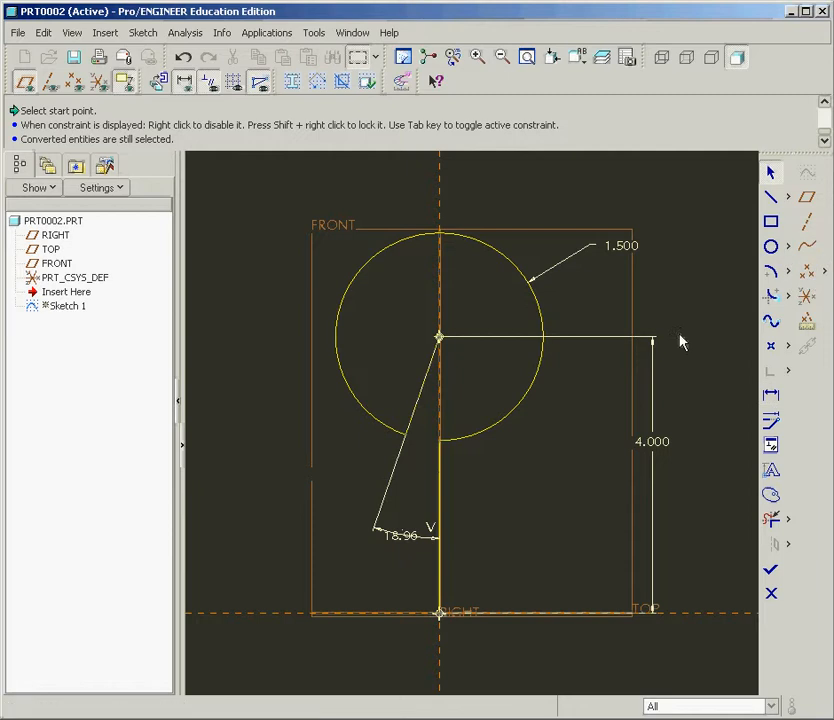
double_click(407, 542)
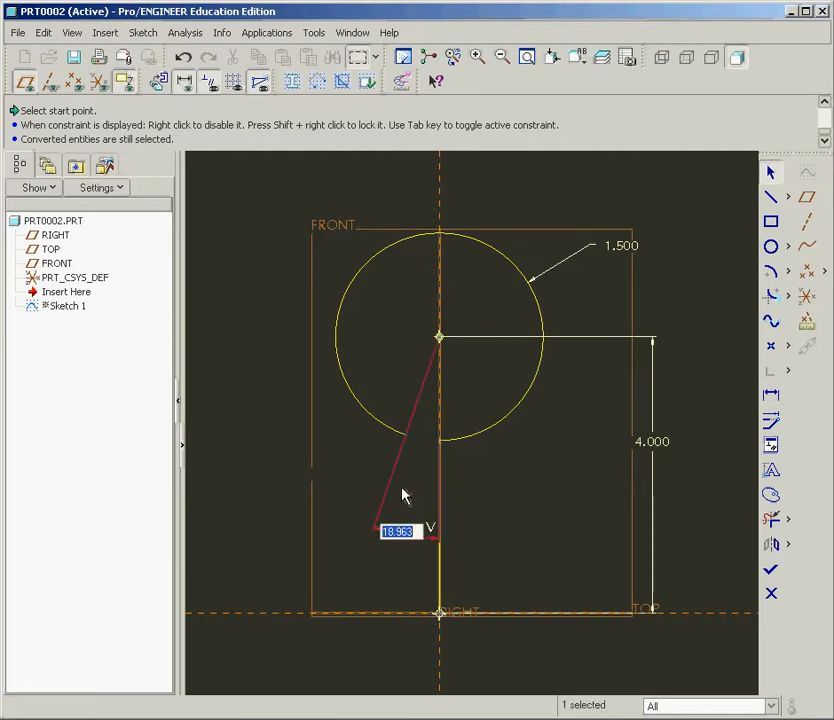
type("15")
key("Return")
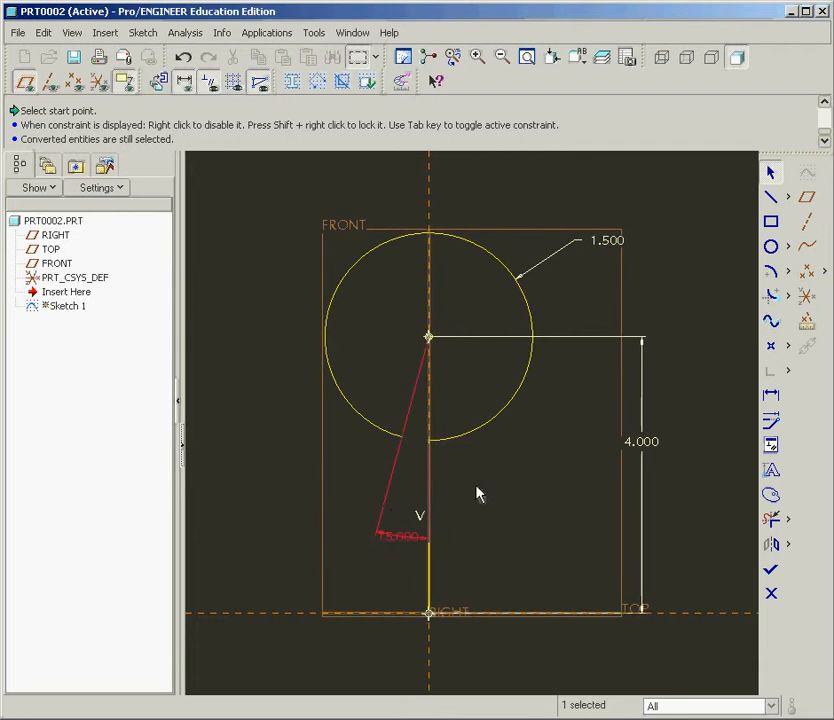
left_click(476, 491)
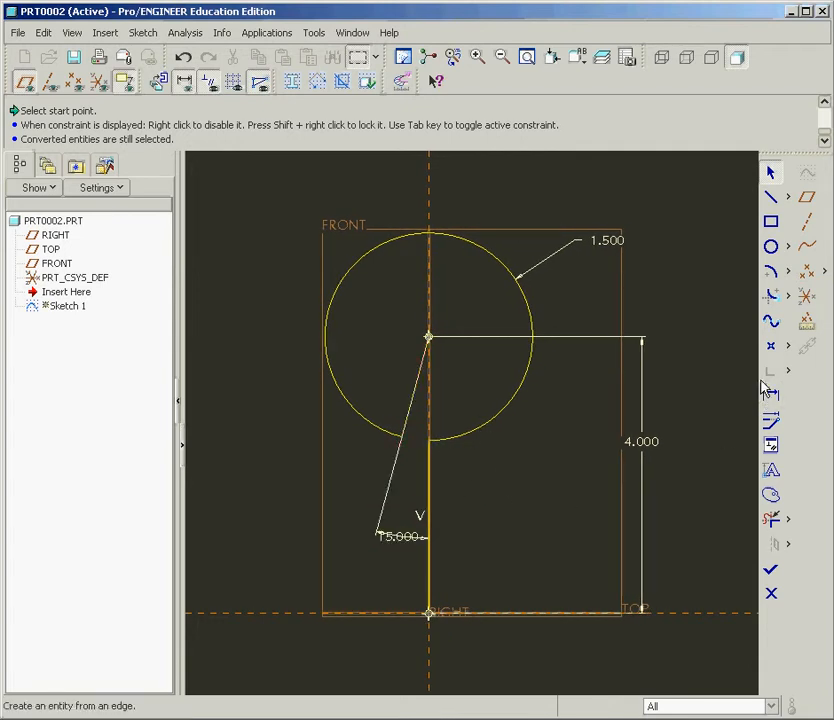
Add a fillet between the vertical line and the arc's lower end, and set its radius to 1
left_click(772, 297)
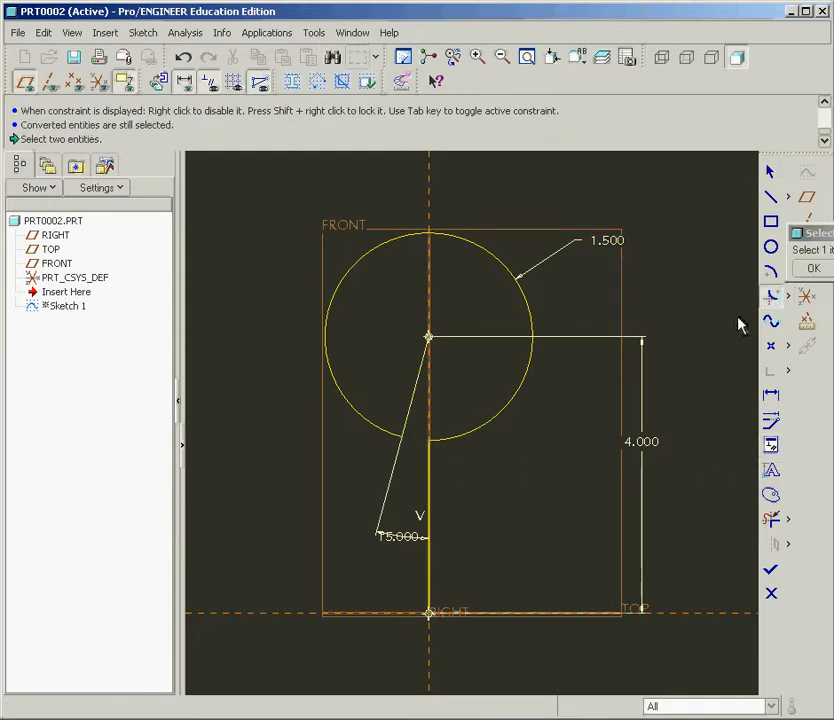
left_click(430, 470)
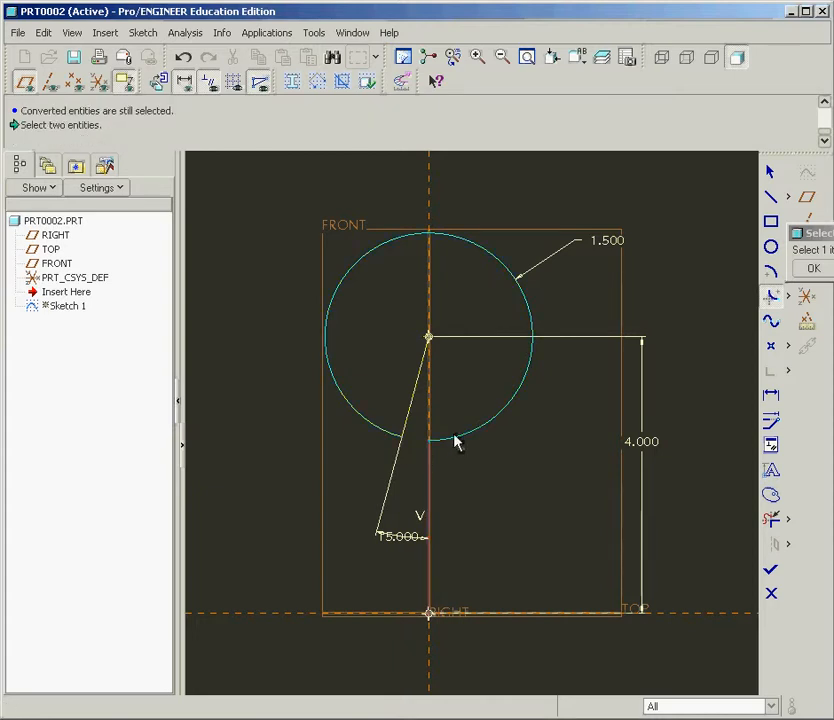
left_click(455, 441)
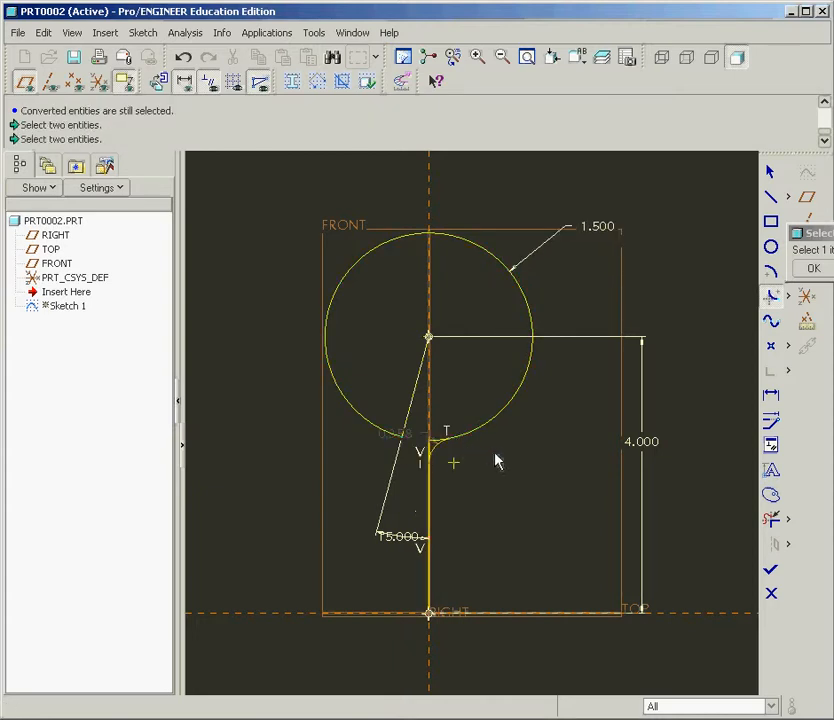
double_click(396, 433)
type("1")
key("Return")
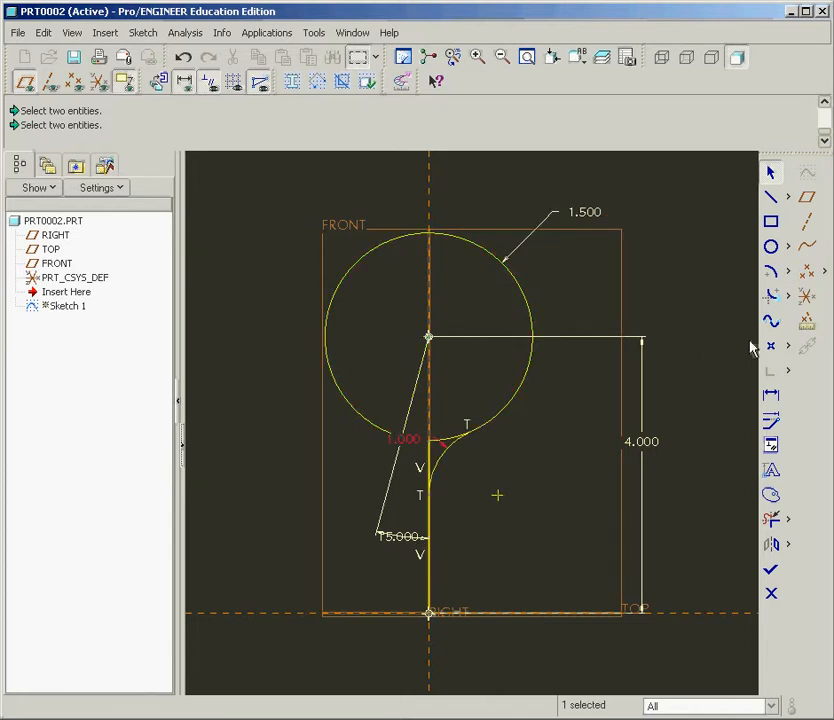
left_click(773, 521)
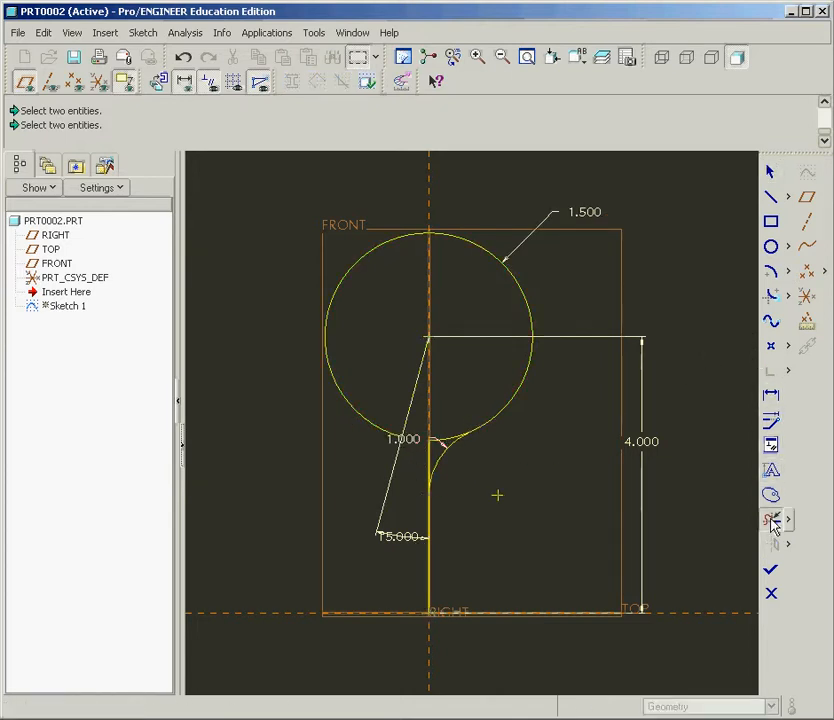
left_click_drag(452, 443, 441, 458)
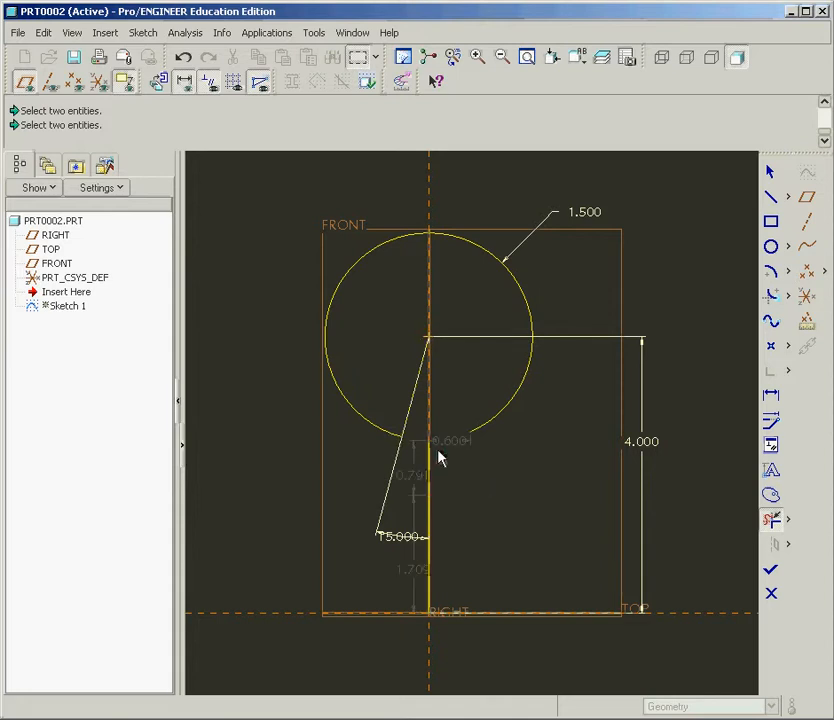
left_click(183, 57)
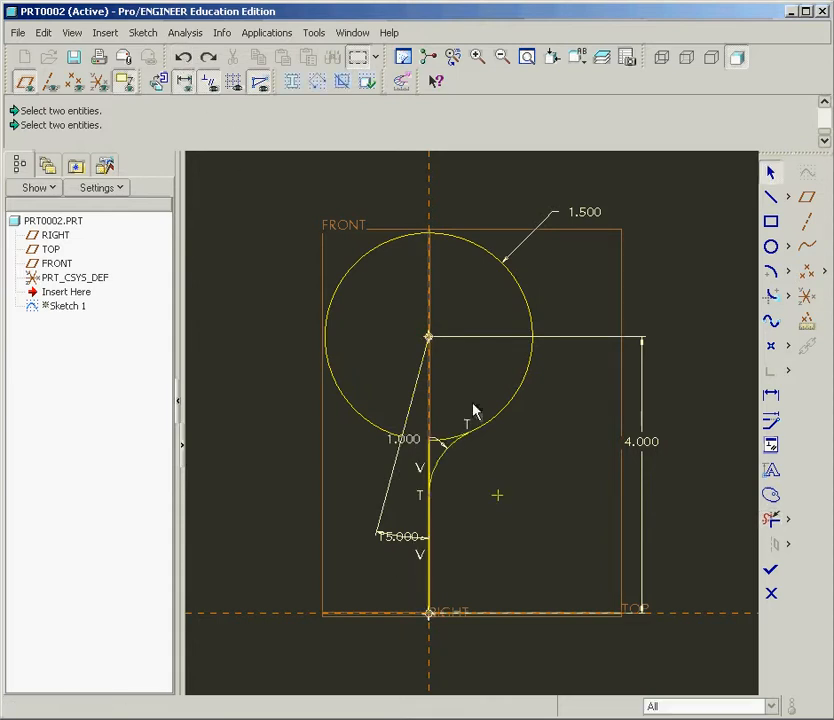
Trim away the leftover arc and line segments beside the fillet, and finish the hook profile sketch
left_click(771, 520)
scroll(439, 402, "down", 3)
left_click_drag(465, 458, 424, 520)
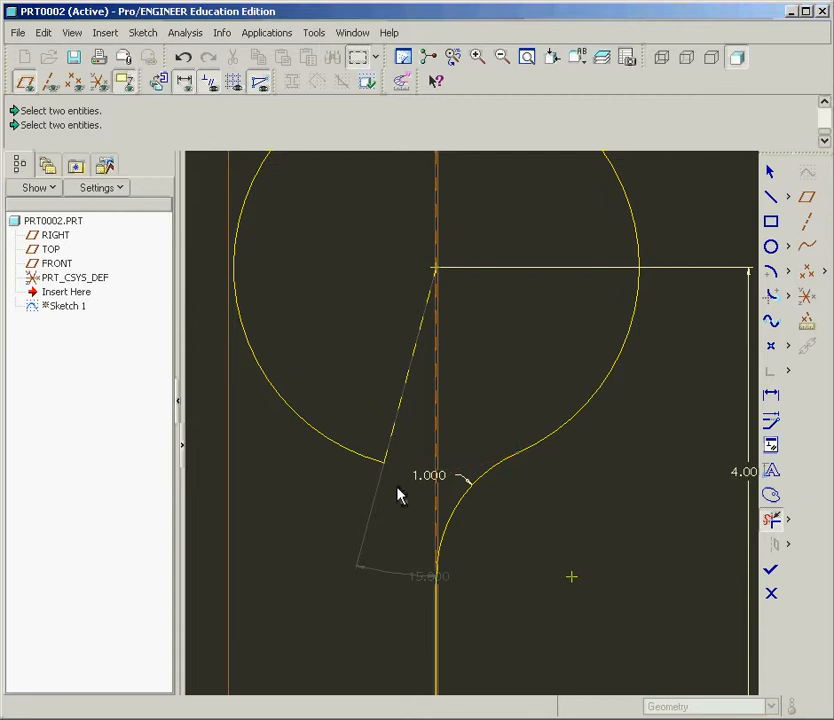
scroll(525, 435, "up", 3)
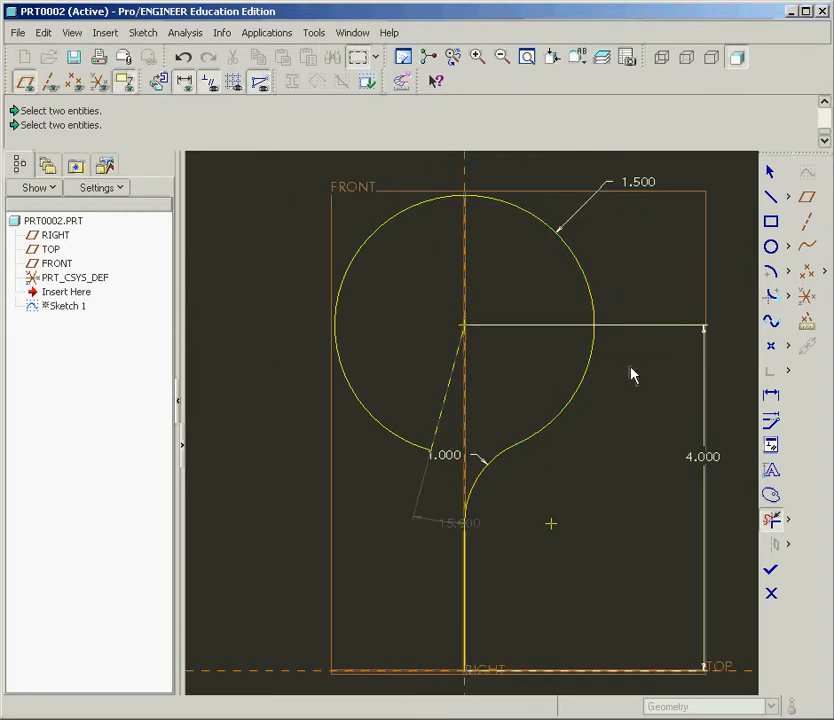
left_click(771, 572)
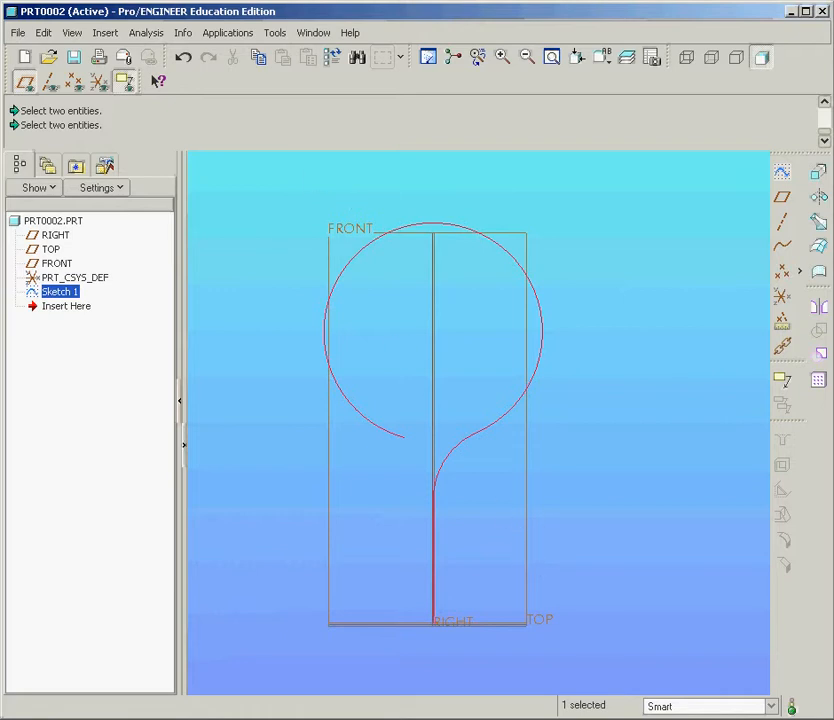
scroll(452, 465, "down", 10)
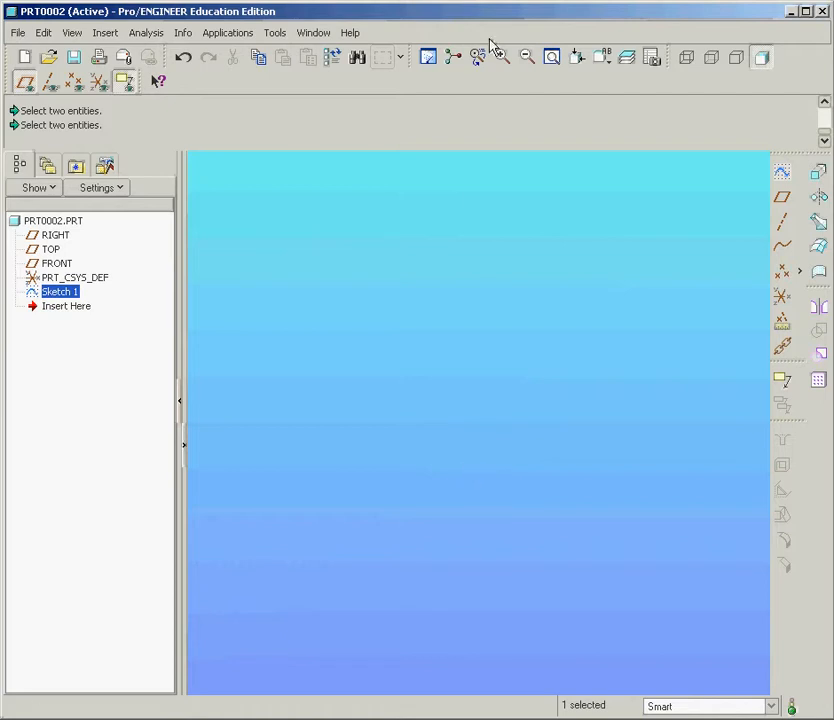
left_click(551, 59)
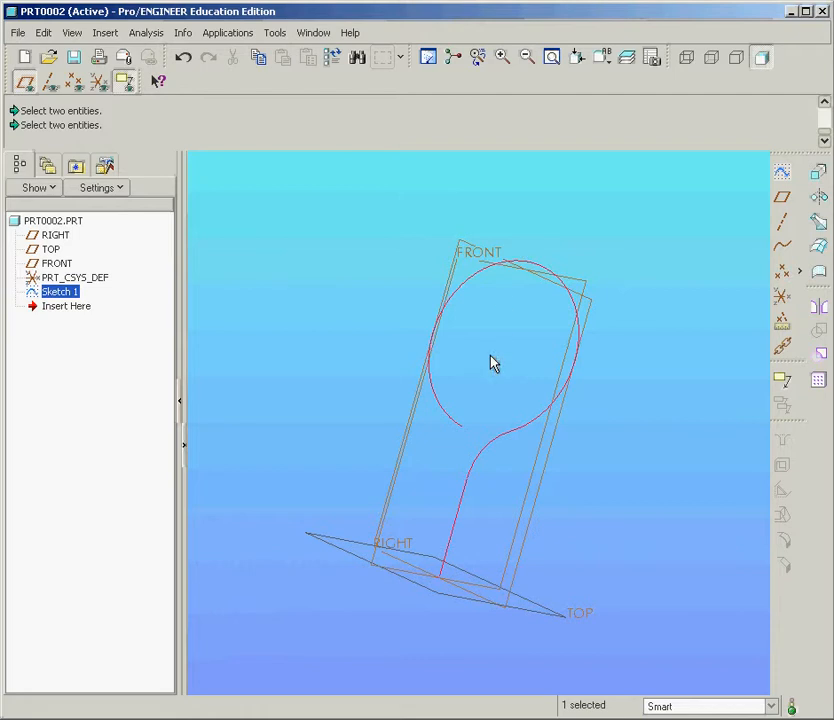
scroll(491, 356, "up", 5)
scroll(491, 356, "down", 5)
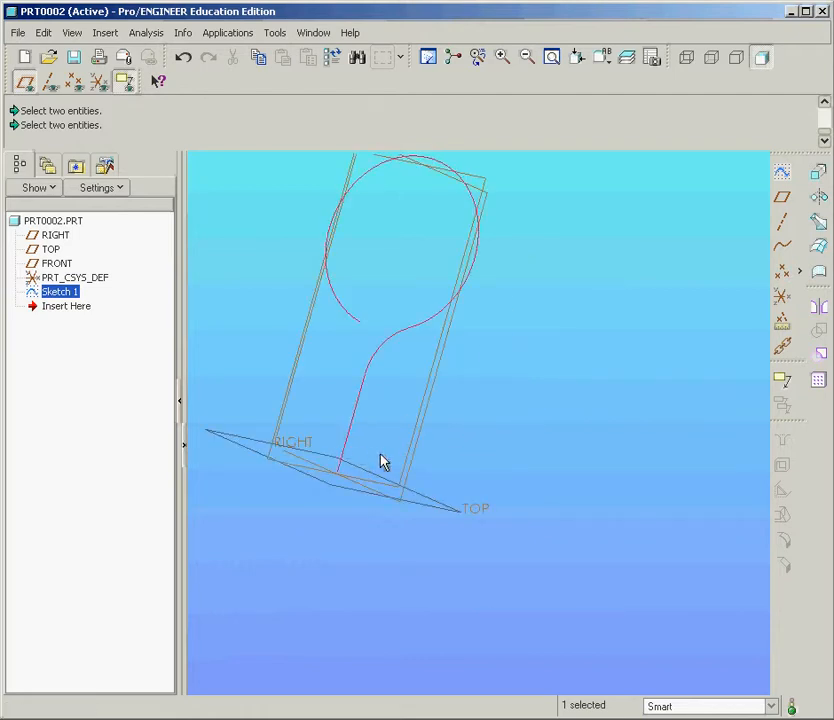
left_click(419, 428)
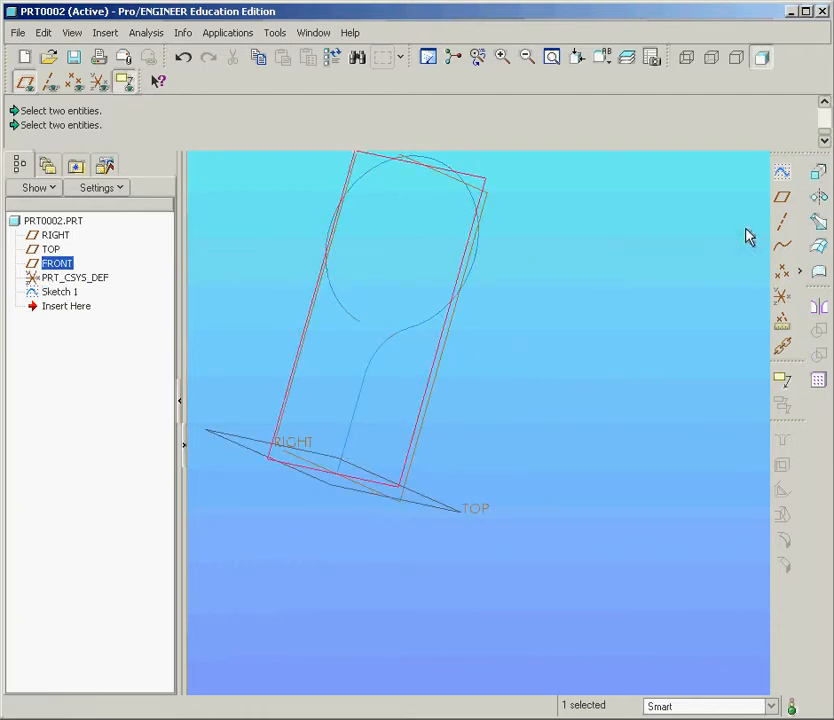
left_click(782, 172)
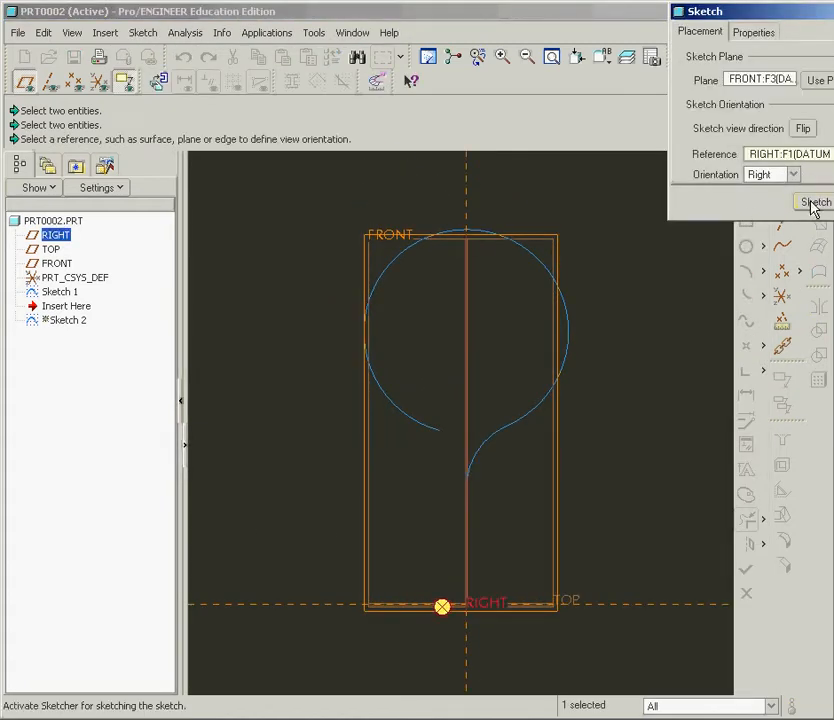
mouse_move(503, 389)
middle_mouse_down()
mouse_move(482, 374)
mouse_move(506, 377)
middle_mouse_up()
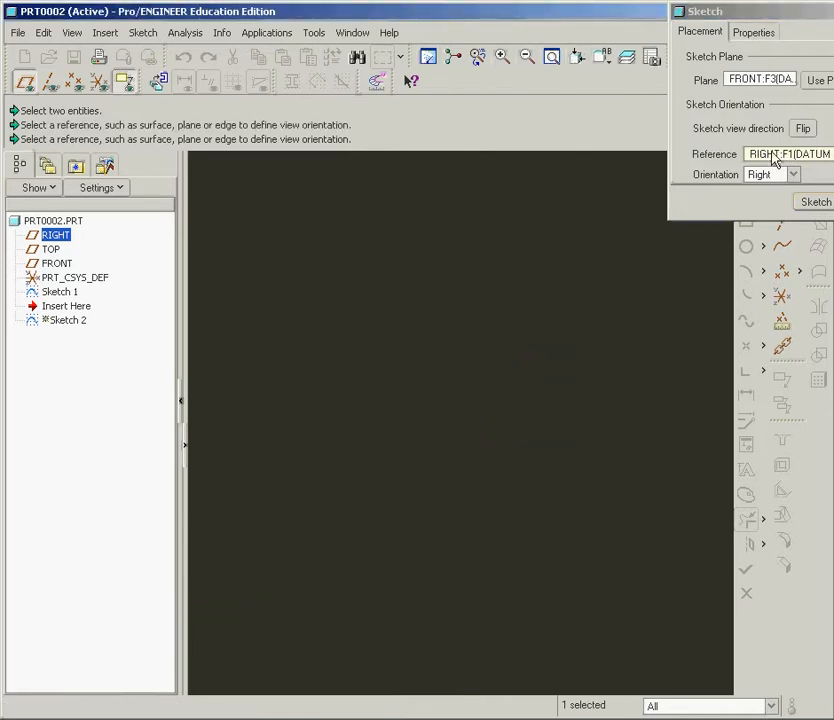
left_click(832, 202)
key("Escape")
left_click(290, 424)
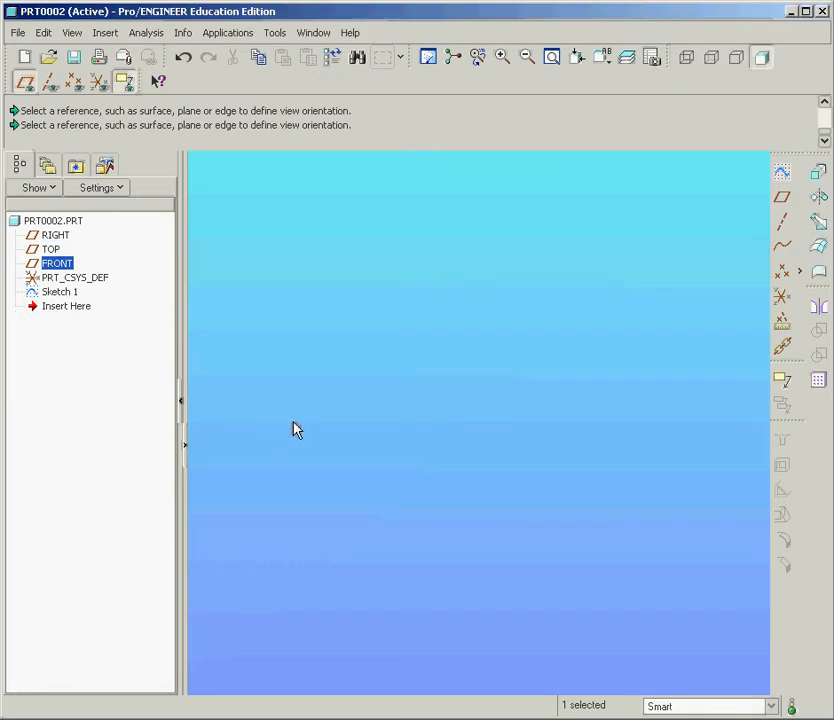
left_click(578, 61)
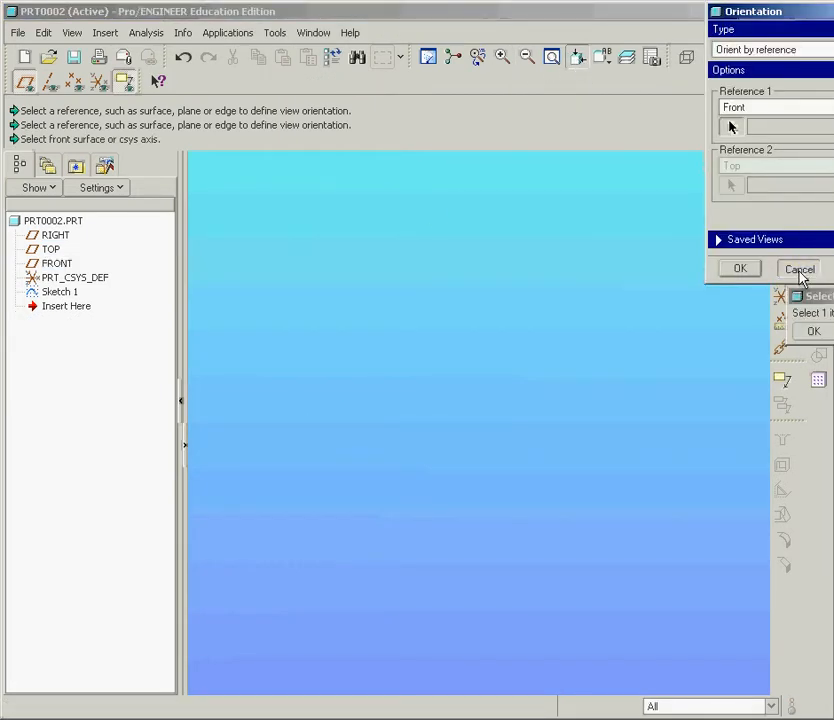
left_click(799, 268)
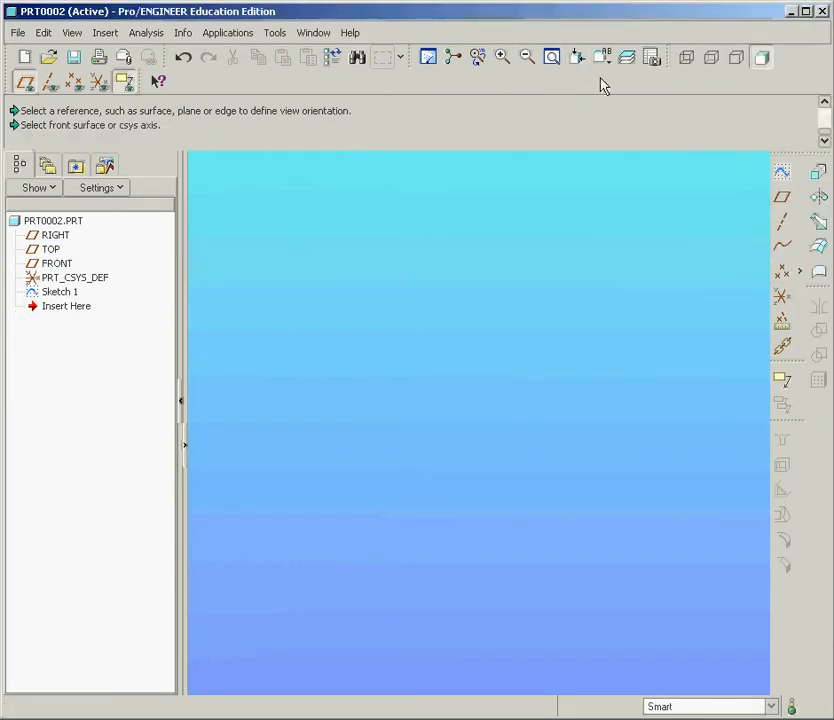
Start a new sketch on the RIGHT datum plane with the default orientation
left_click(550, 58)
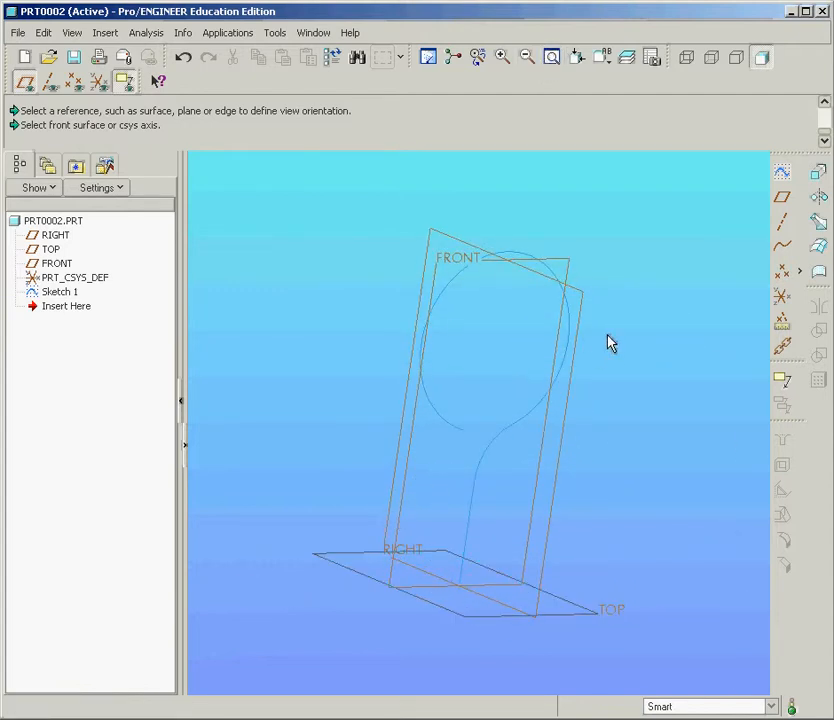
left_click(391, 505)
left_click(783, 178)
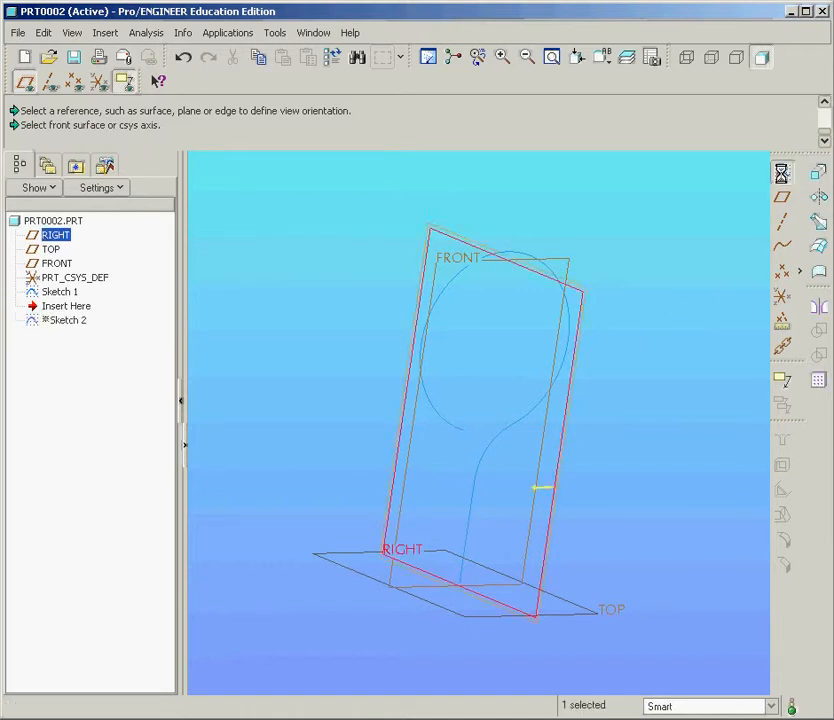
left_click(824, 202)
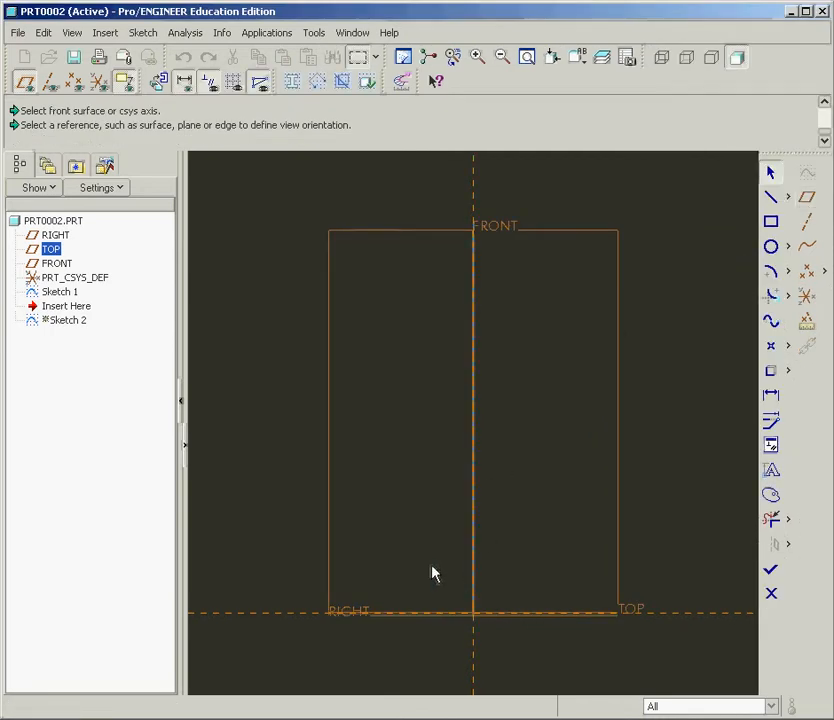
Switch to the exercise PDF and examine the dimensioned drawing for the sketch on the Right plane
key("alt+Tab")
scroll(525, 577, "down", 6)
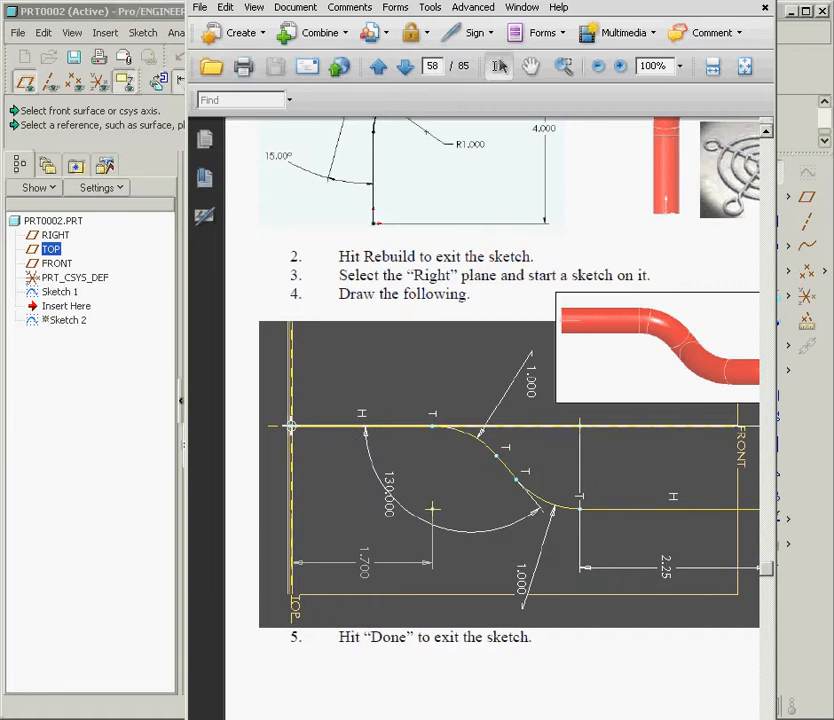
scroll(490, 400, "right", 3)
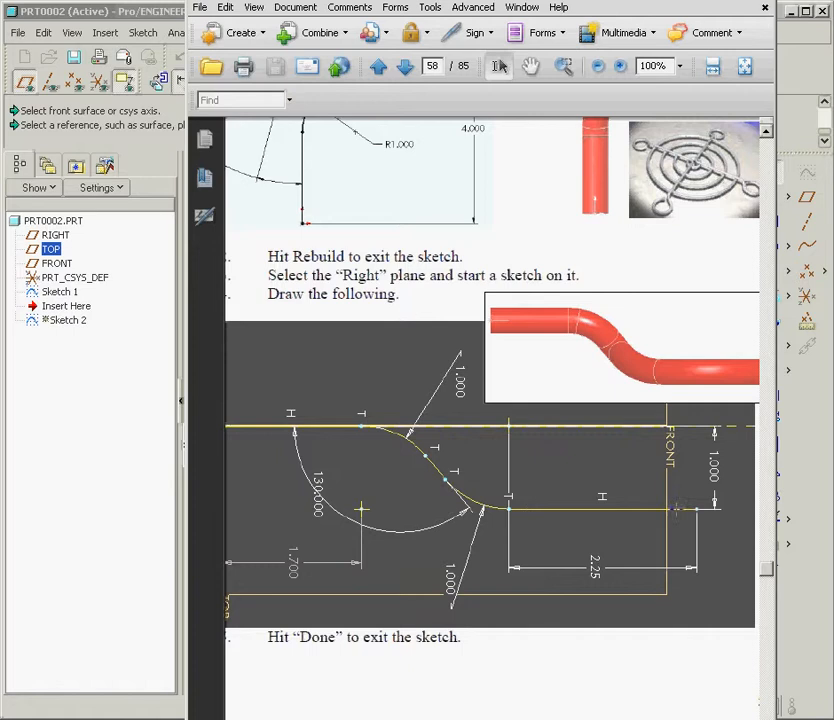
left_click(138, 476)
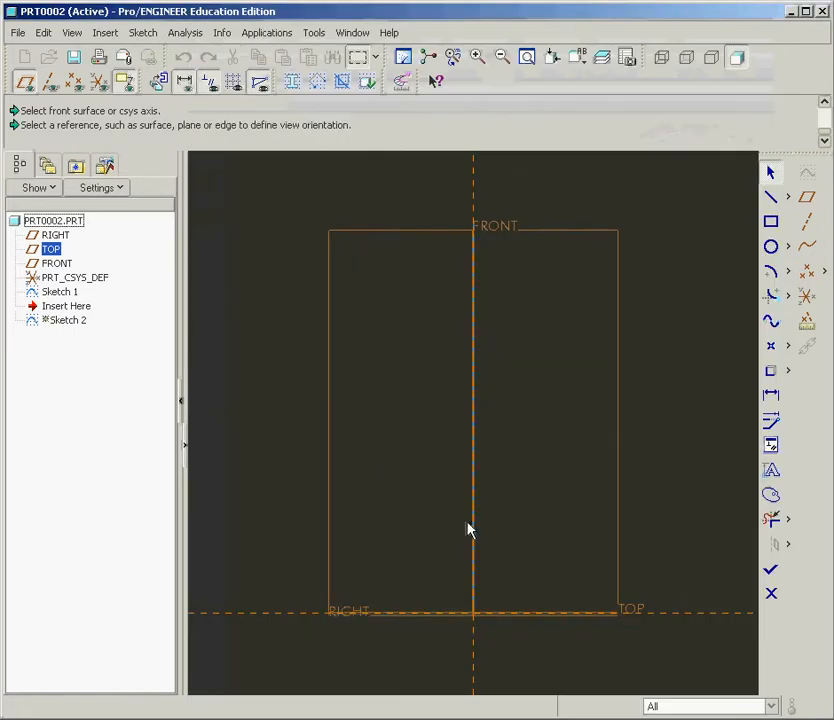
Sketch a connected three-segment line from the origin: vertically up along the FRONT plane, diagonally up to the right, and vertically up again
left_click(770, 196)
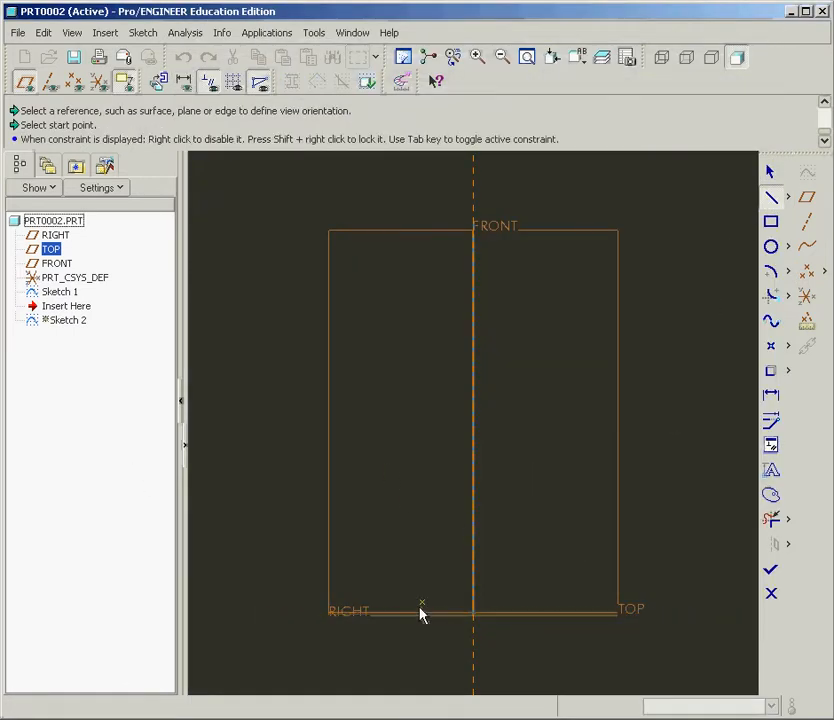
left_click(474, 614)
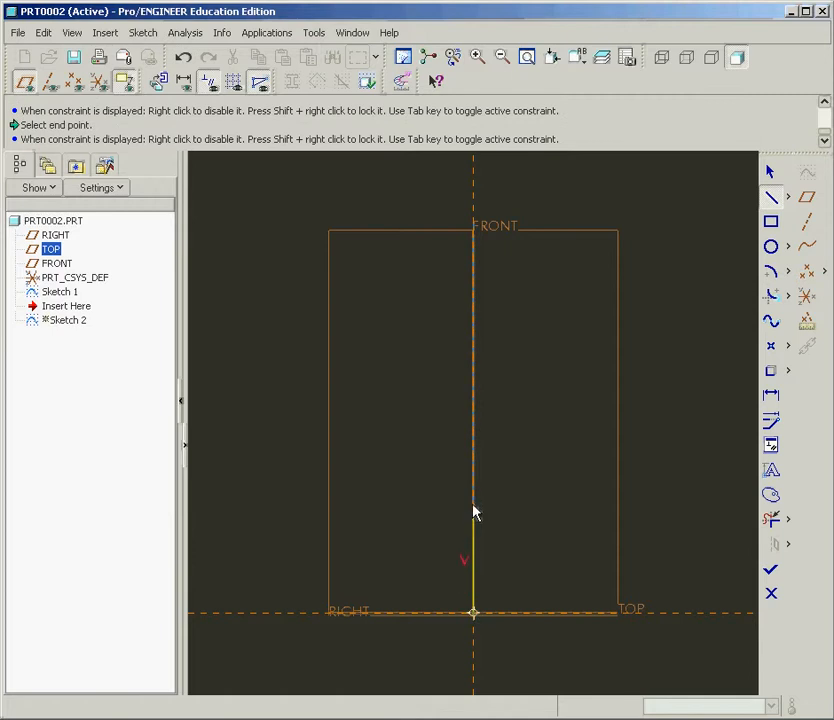
left_click(532, 451)
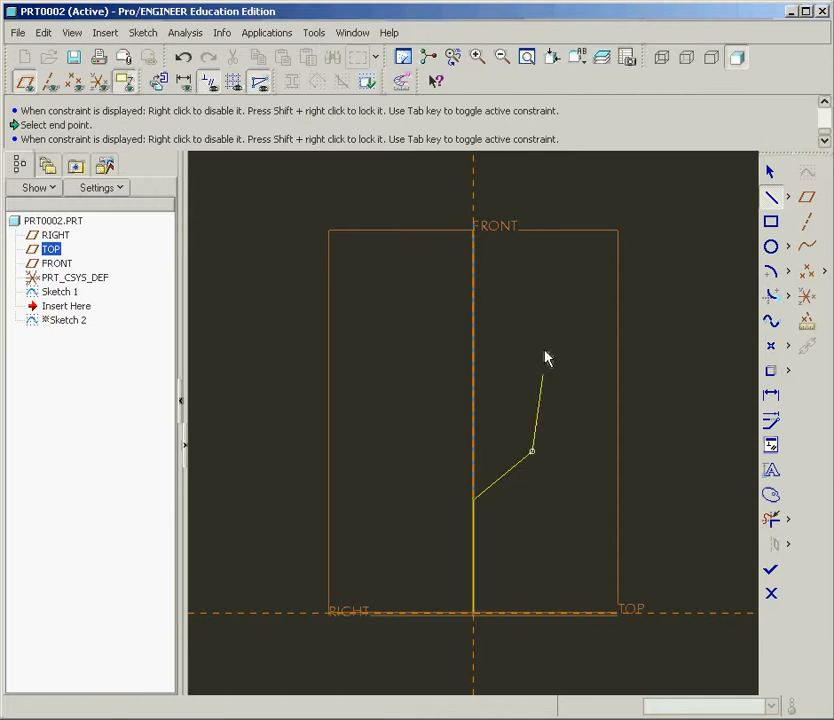
left_click(533, 208)
middle_click(587, 297)
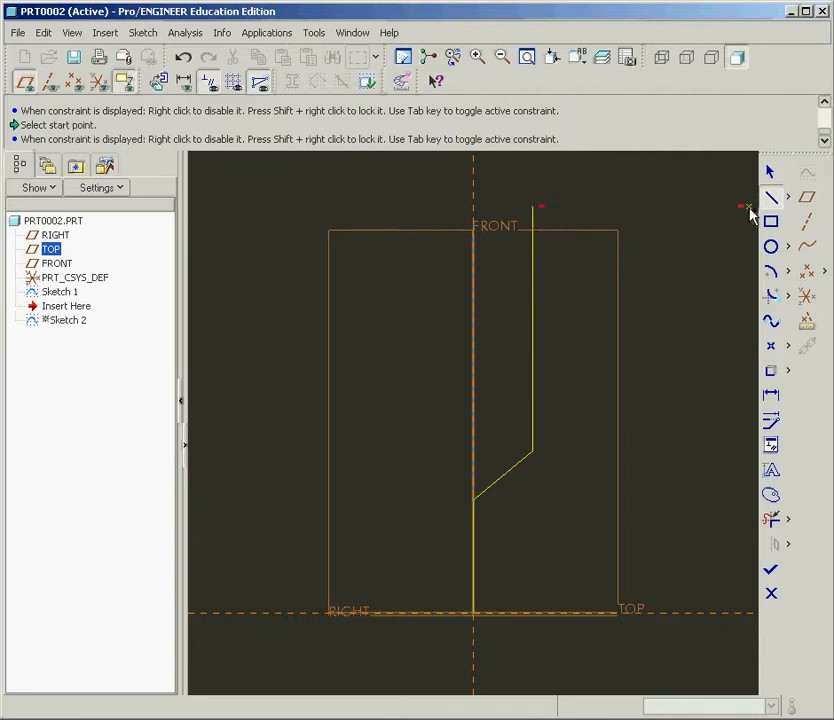
Spread out the sketch dimensions and set the horizontal offset between the two vertical lines to 1
left_click(770, 172)
left_click_drag(459, 569, 410, 581)
left_click_drag(512, 370, 592, 354)
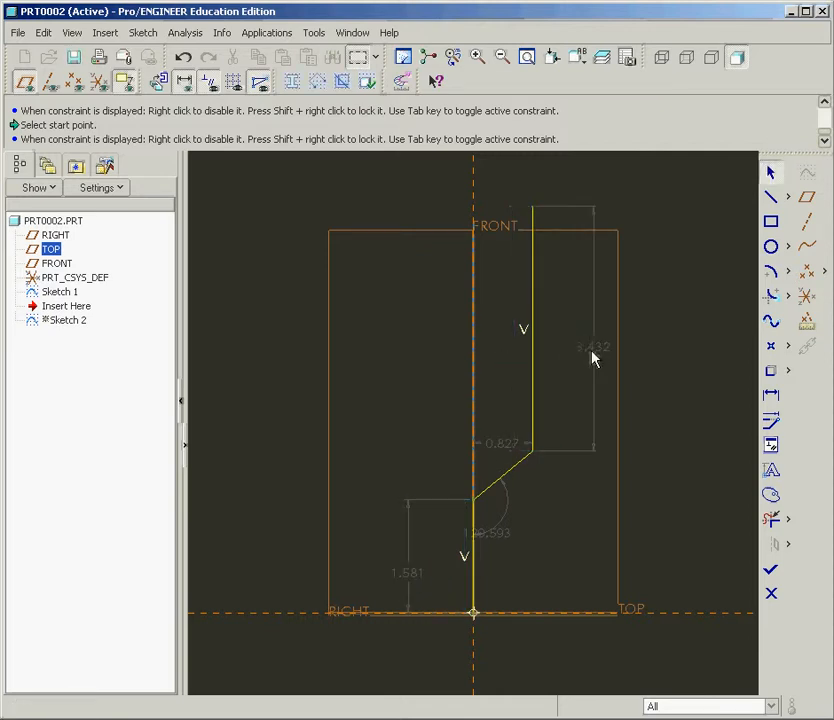
left_click_drag(506, 447, 512, 187)
double_click(510, 181)
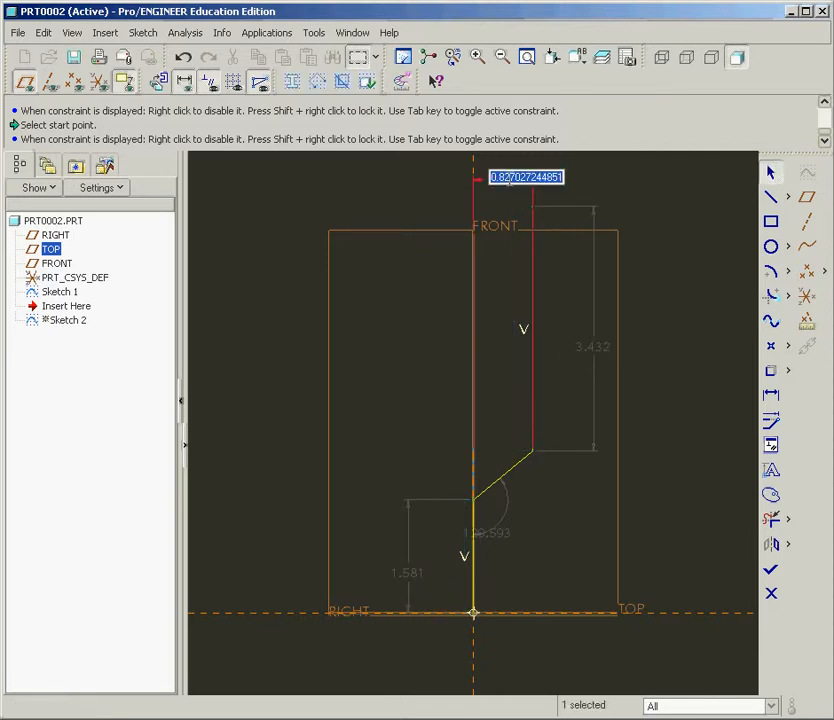
type("1")
key("Return")
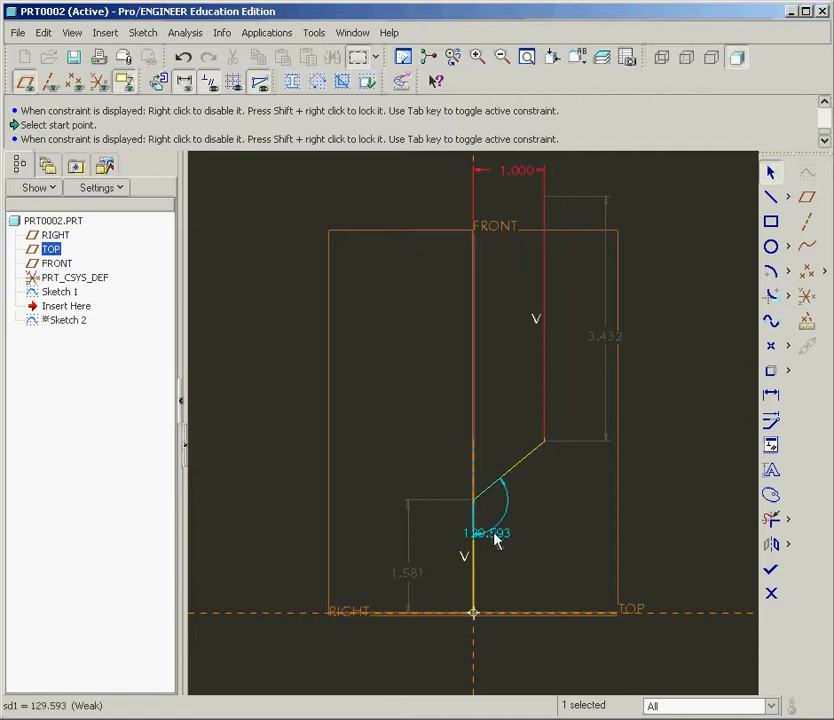
Check the bend angle in the exercise PDF and set the angle between the lower vertical and diagonal lines to 130°
key("alt+Tab")
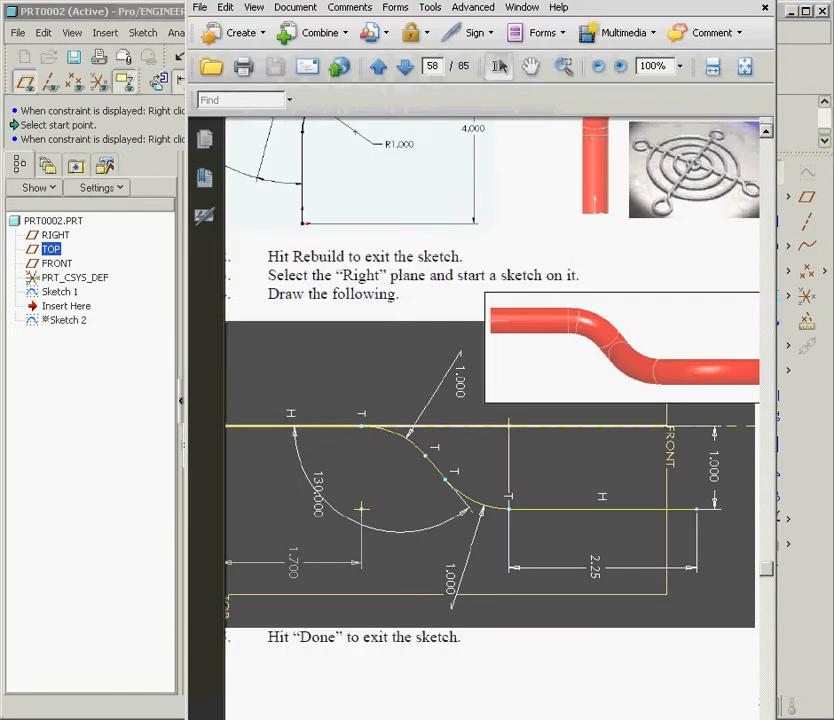
left_click(155, 558)
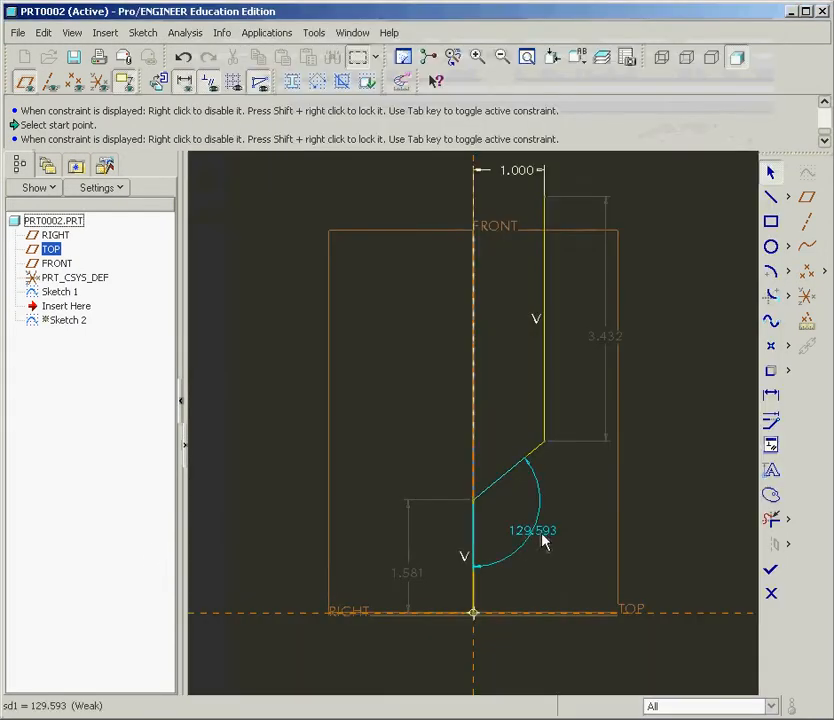
double_click(540, 527)
type("130")
key("Return")
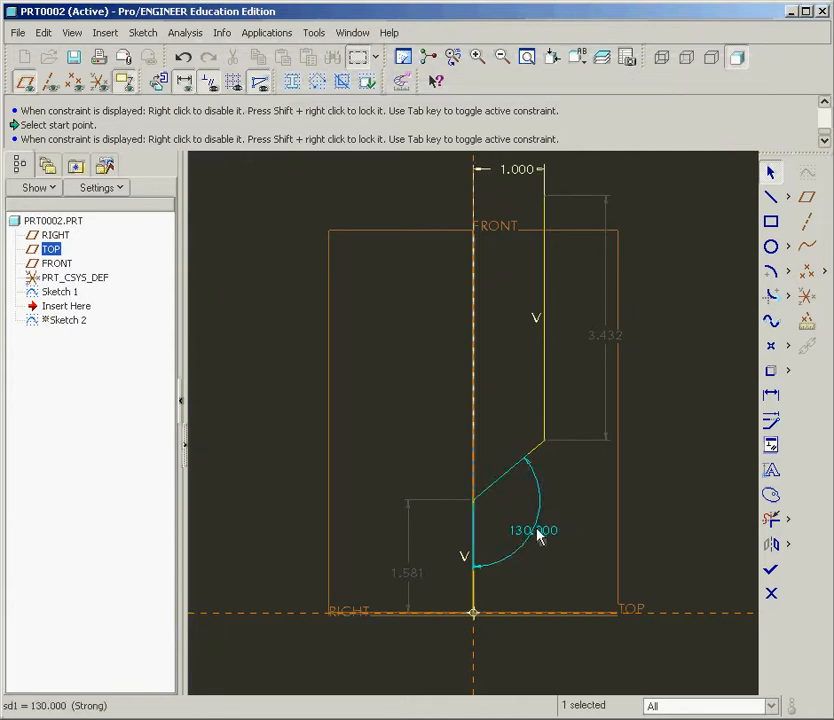
Set the length of the upper vertical line to 4
double_click(606, 336)
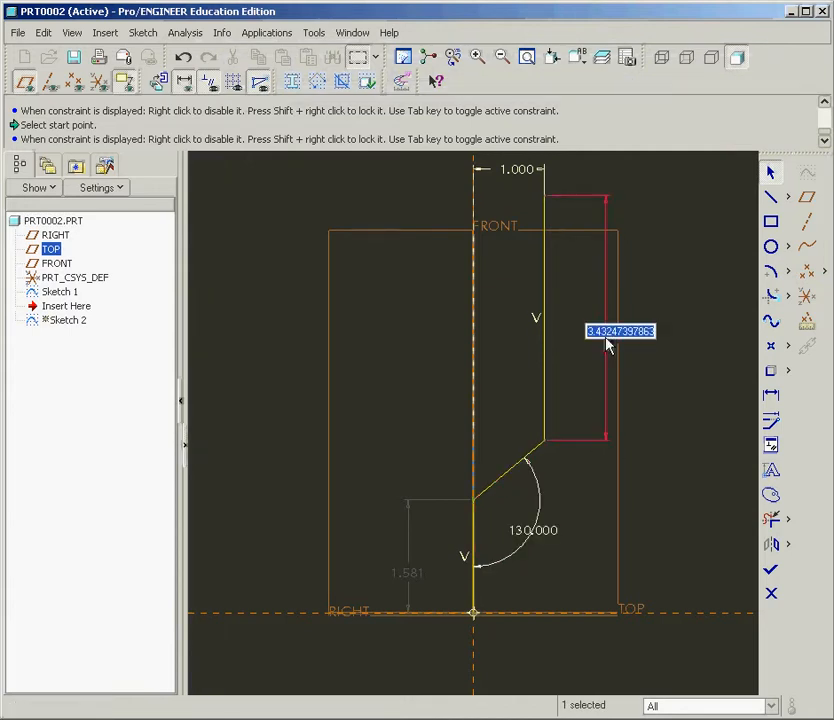
type("4")
key("Return")
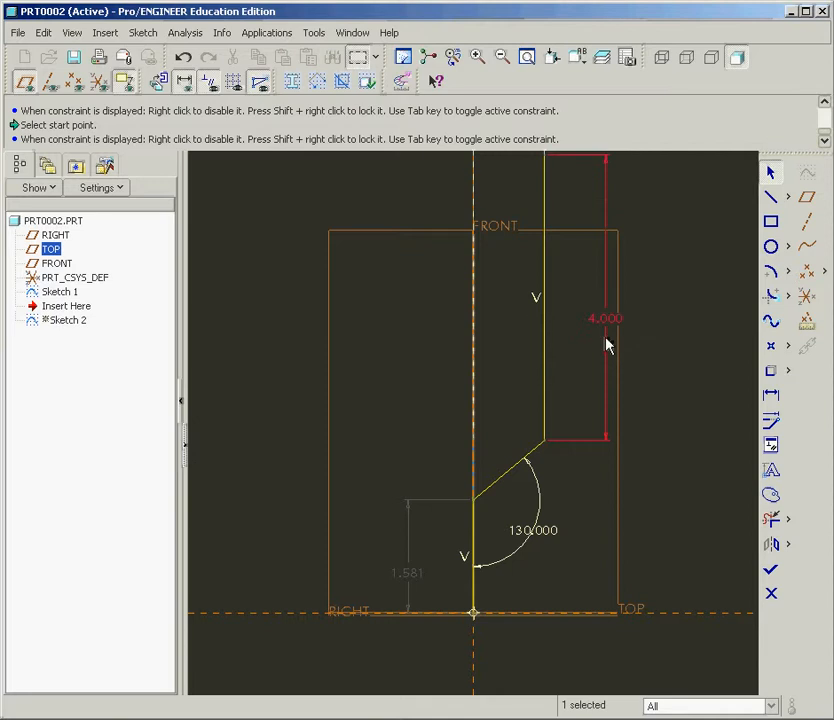
left_click(668, 477)
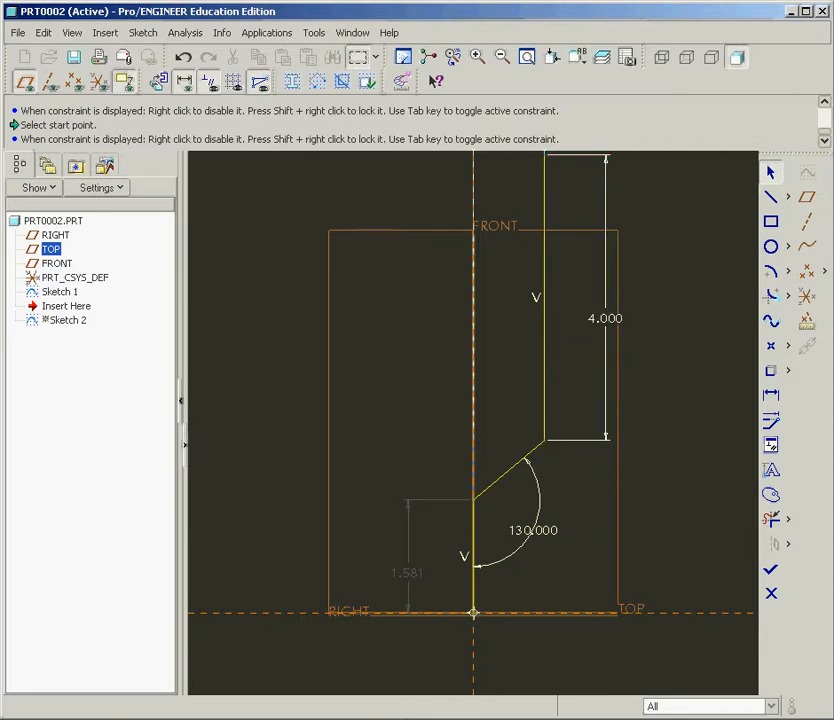
Consult the exercise PDF drawing, and fillet both corners where the diagonal line meets the upper and lower vertical lines
left_click(453, 718)
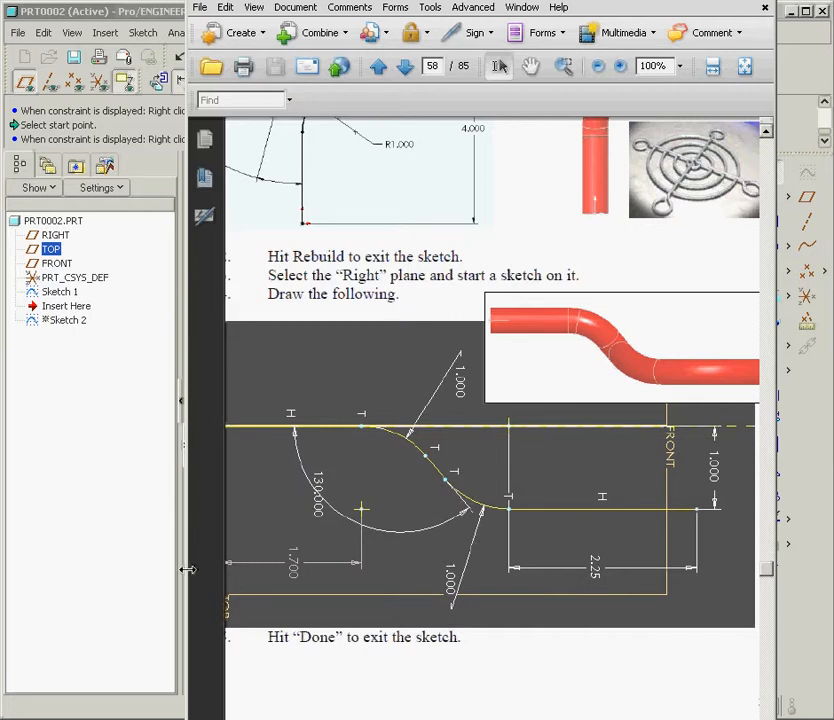
left_click(130, 536)
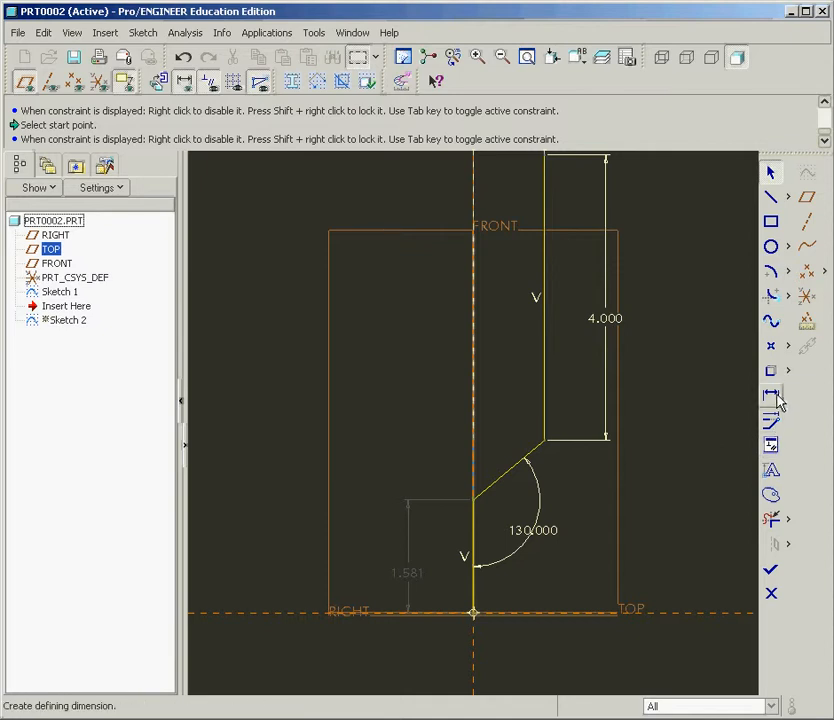
left_click(771, 296)
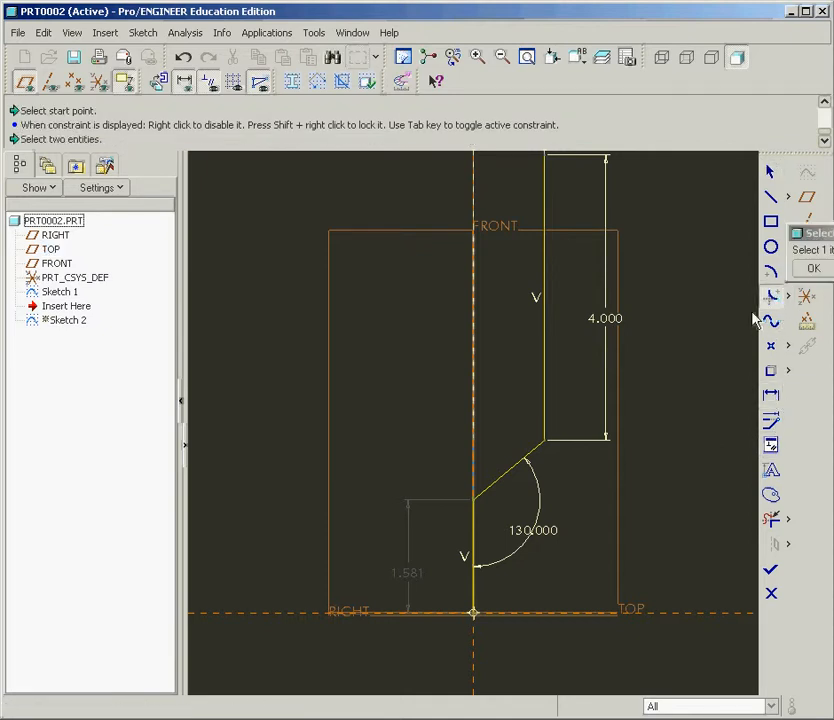
left_click(522, 459)
left_click(545, 420)
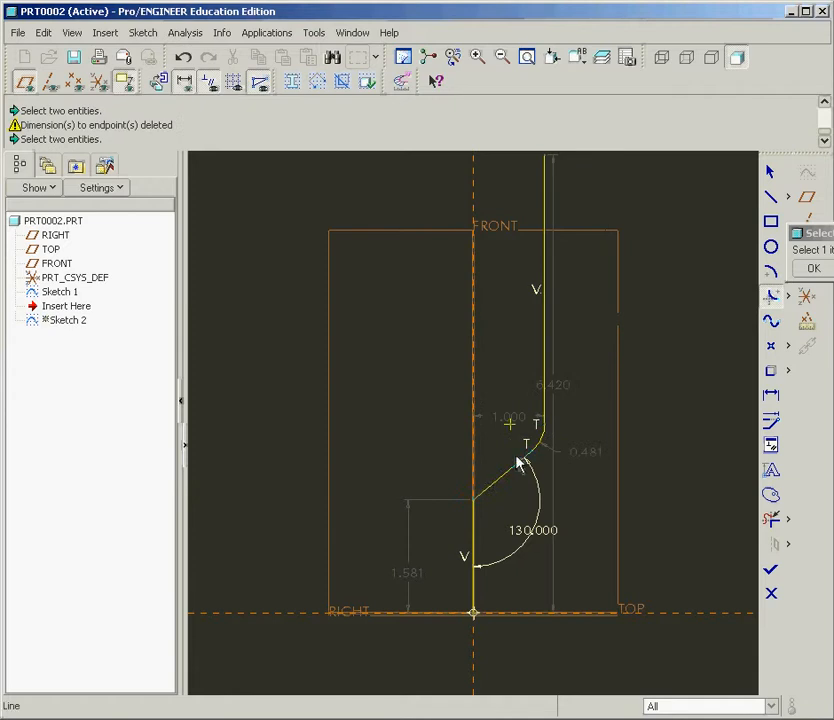
left_click(492, 490)
left_click(471, 527)
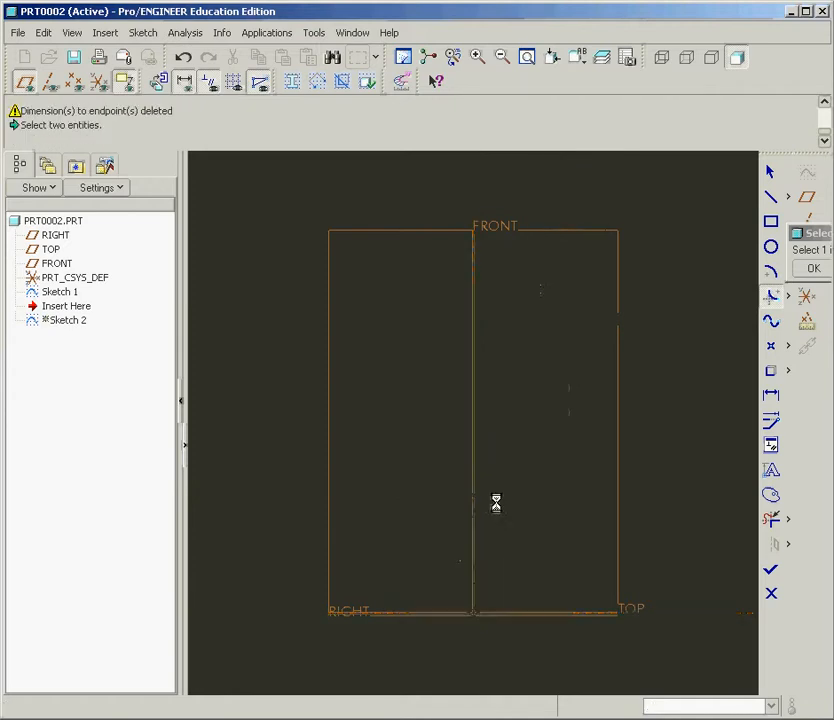
Set the radius of both the upper and lower fillets to 1
double_click(590, 455)
type("1")
key("Return")
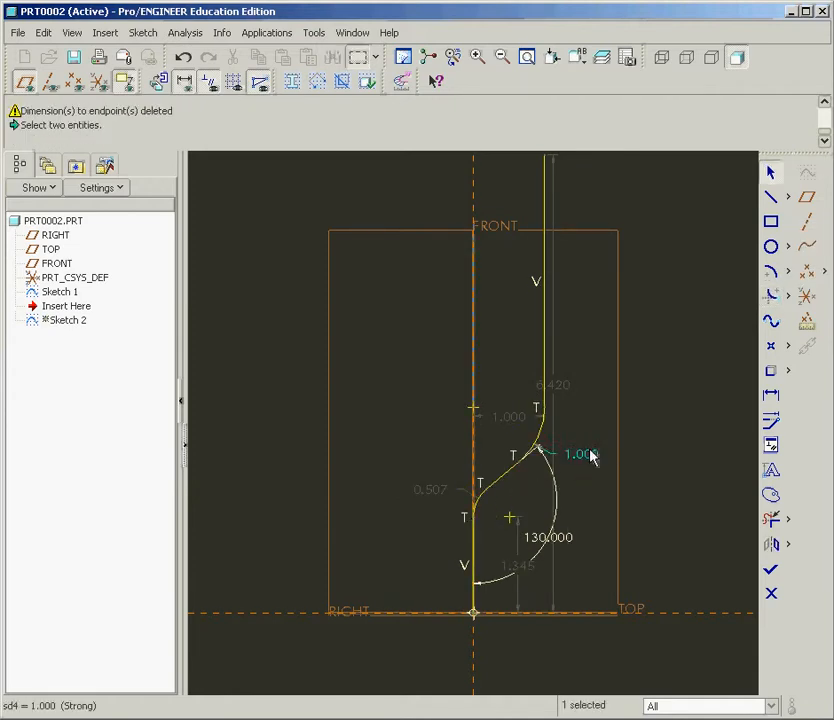
double_click(441, 491)
type("1")
key("Return")
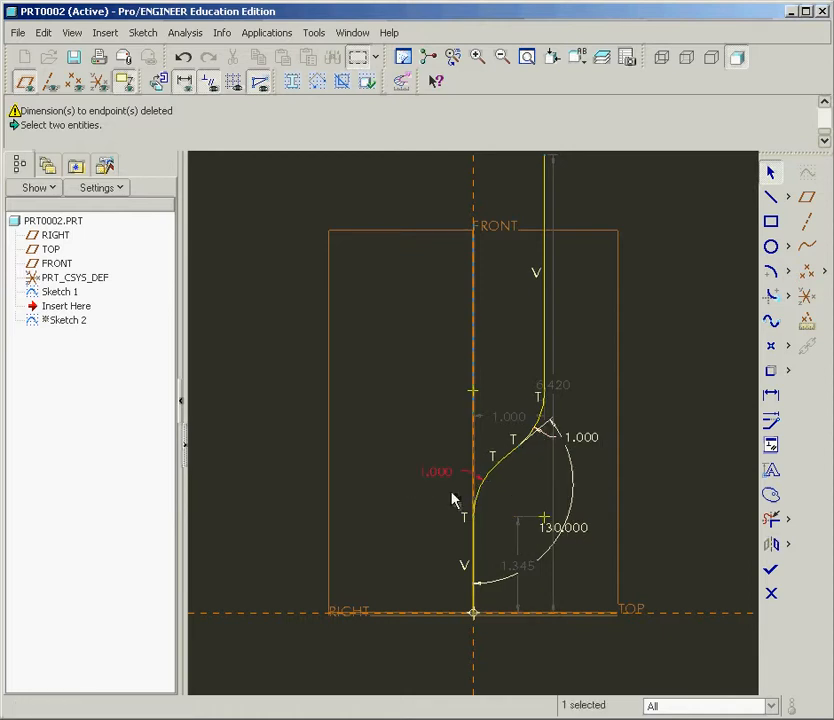
Move the horizontal offset dimension up to the upper end of the profile, leaving its value as it is
double_click(511, 419)
key("Return")
mouse_move(511, 425)
left_mouse_down()
mouse_move(516, 242)
mouse_move(506, 172)
left_mouse_up()
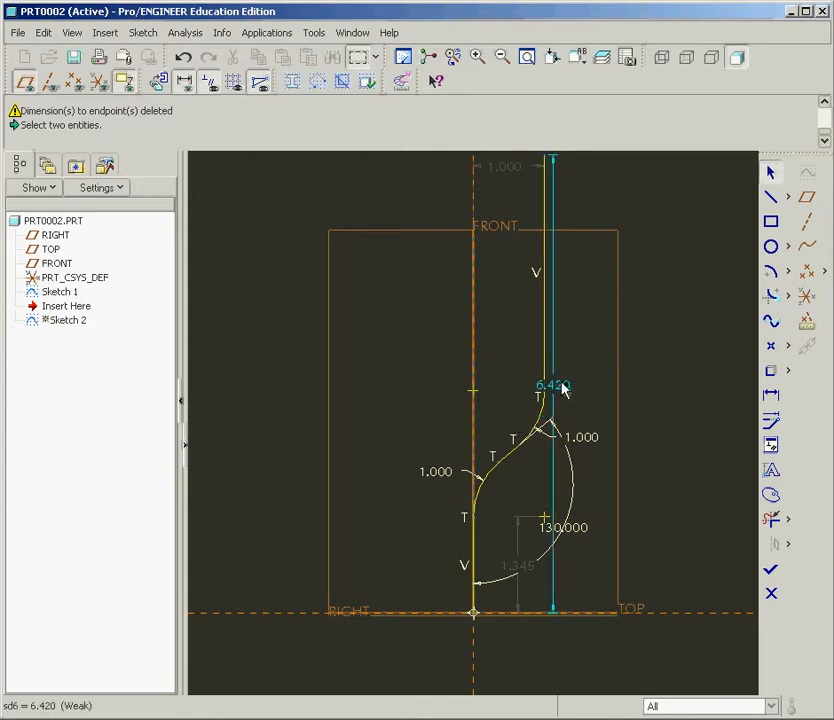
Dimension the straight upper vertical segment above the fillet and set its length to 2.25, as in the exercise PDF
left_click(781, 297)
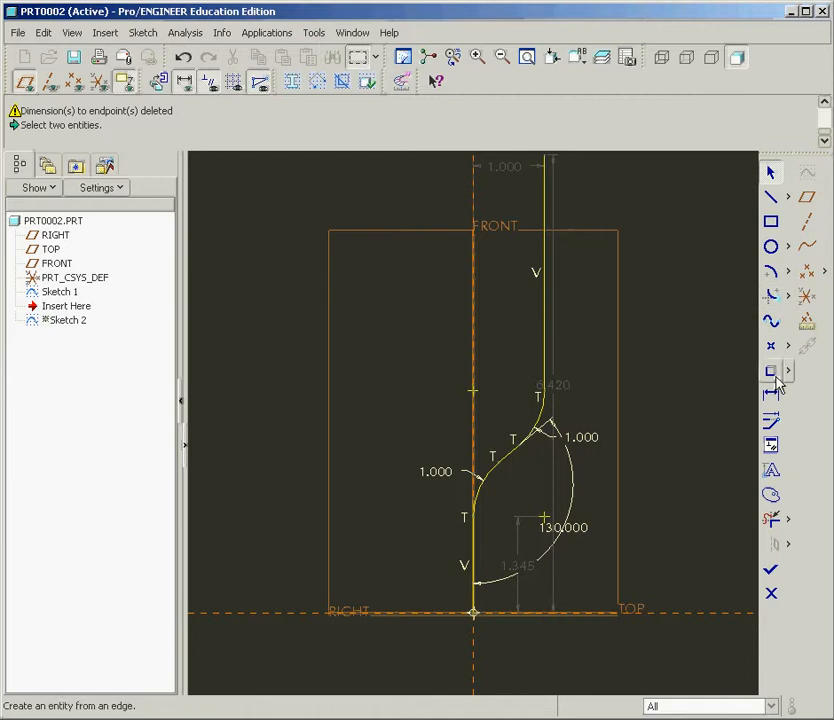
left_click(546, 340)
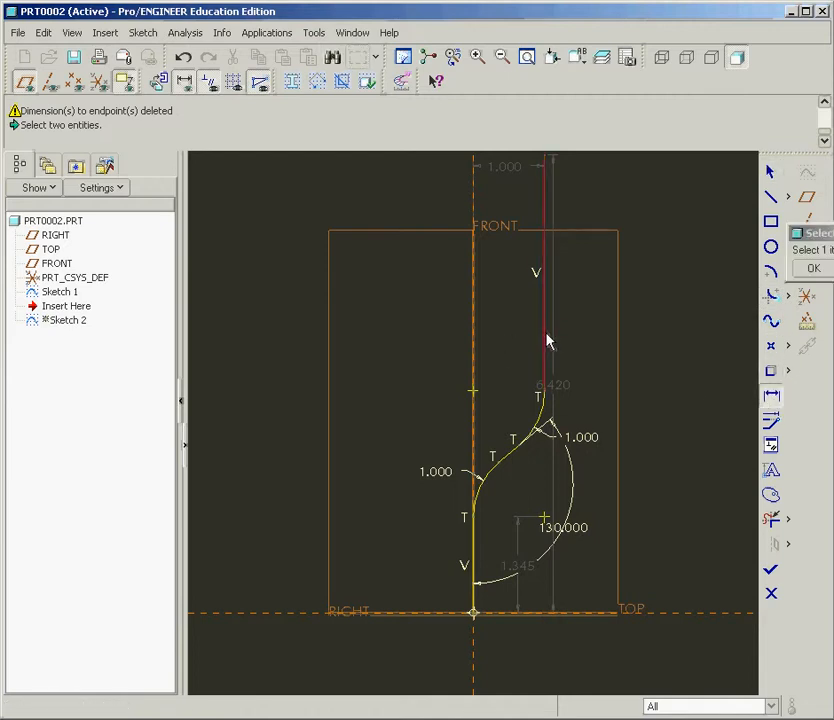
middle_click(599, 309)
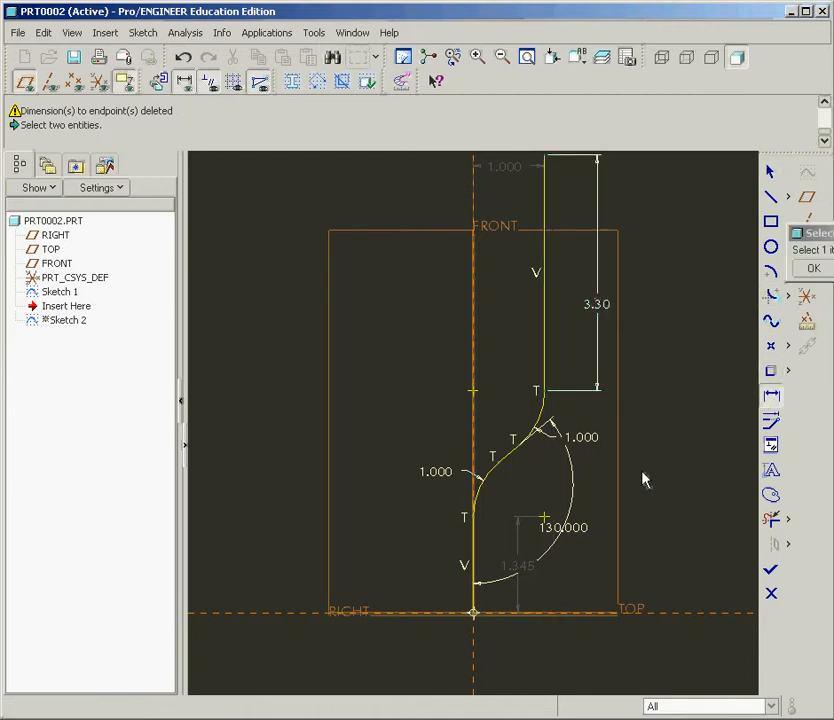
left_click(499, 716)
left_click(111, 514)
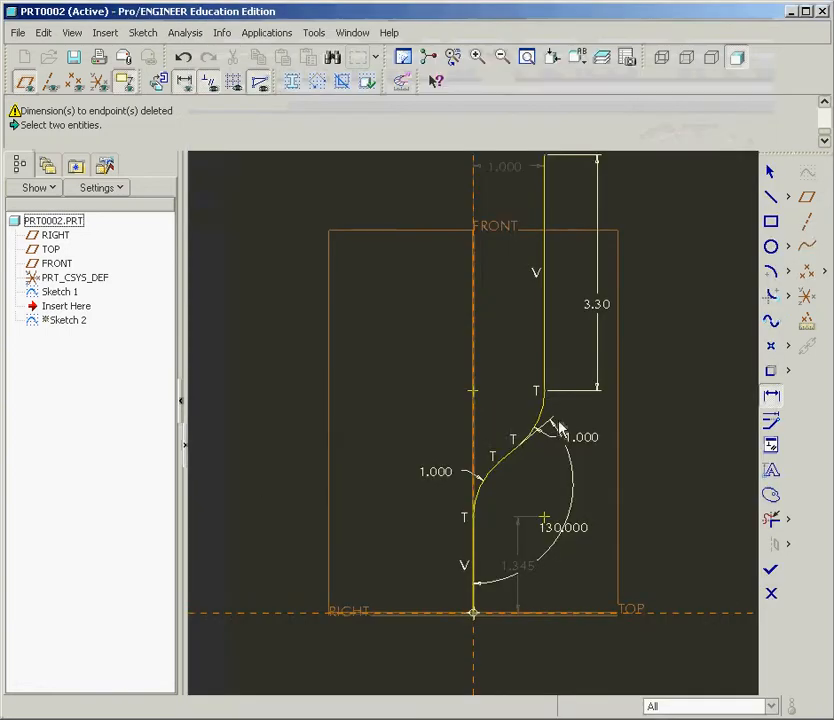
left_click(598, 307)
double_click(598, 307)
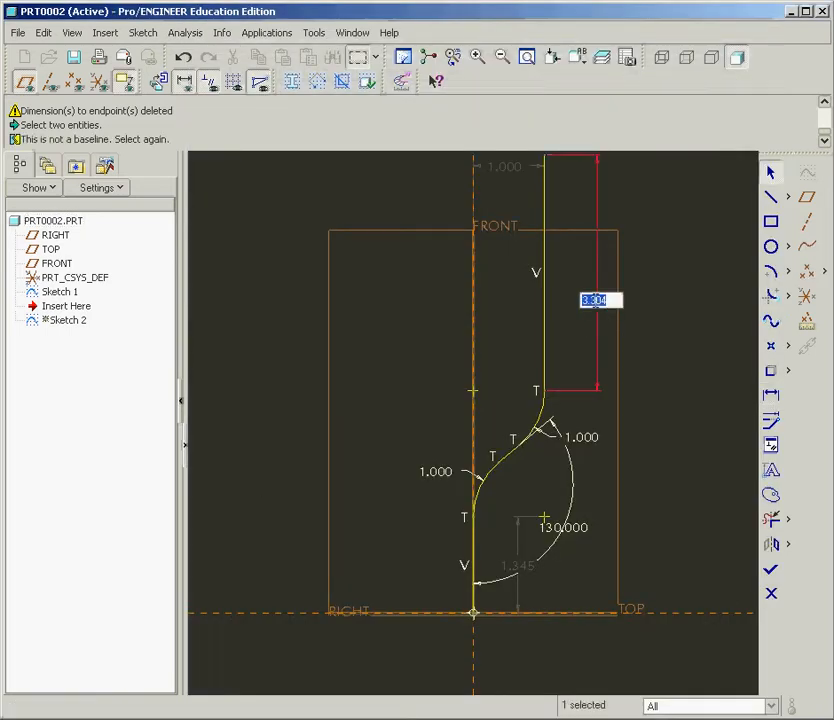
type("2.25")
key("Return")
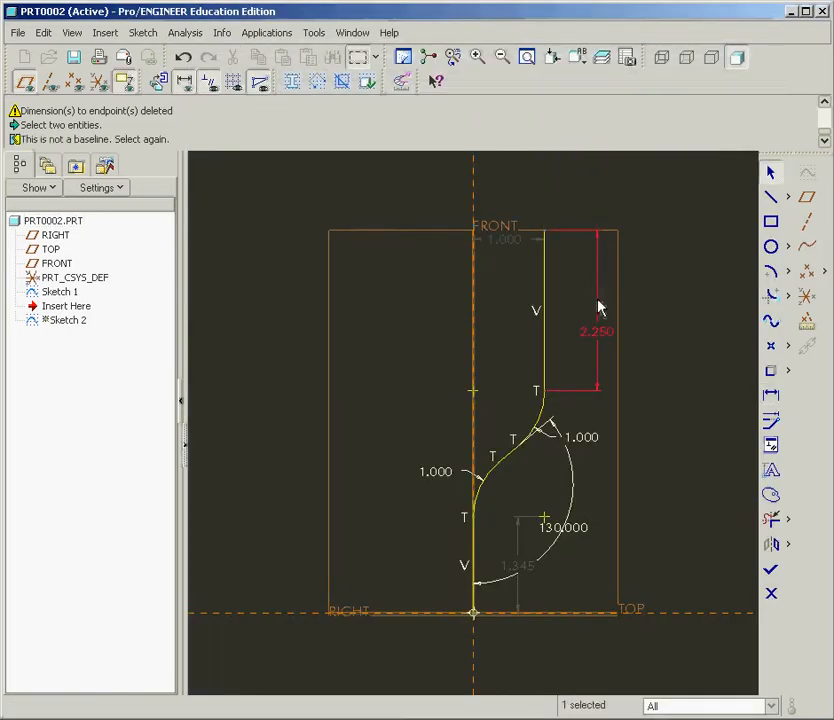
Set the height from the origin to the lower fillet's centre to 1.7 per the exercise PDF, and finish the sketch
key("alt+Tab")
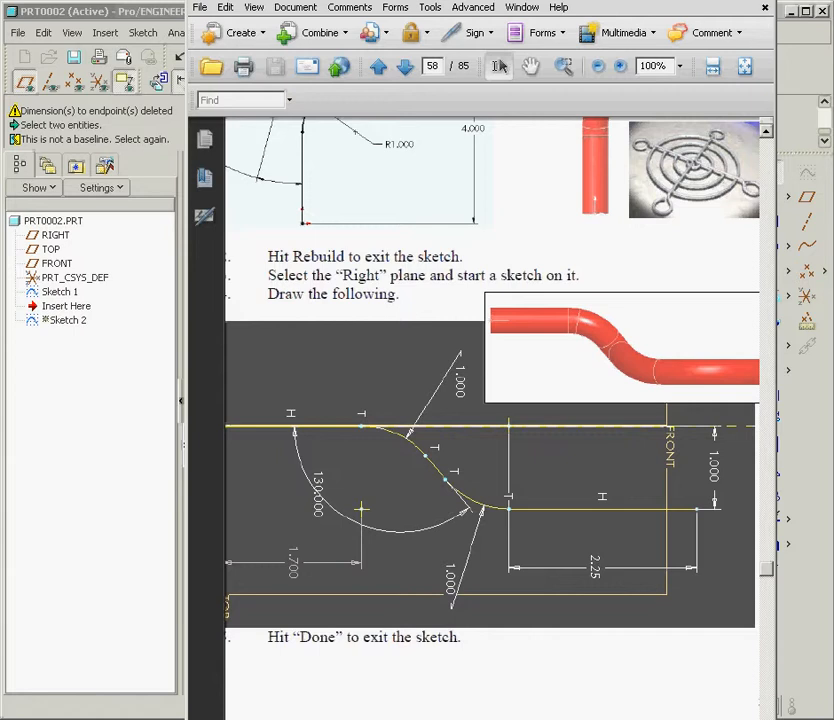
key("alt+Tab")
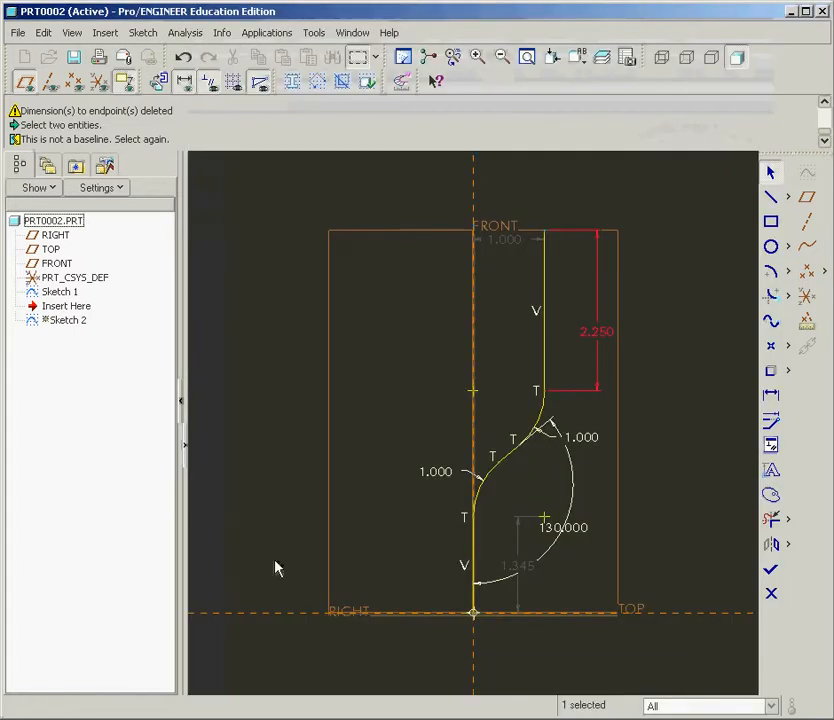
double_click(517, 567)
type("1")
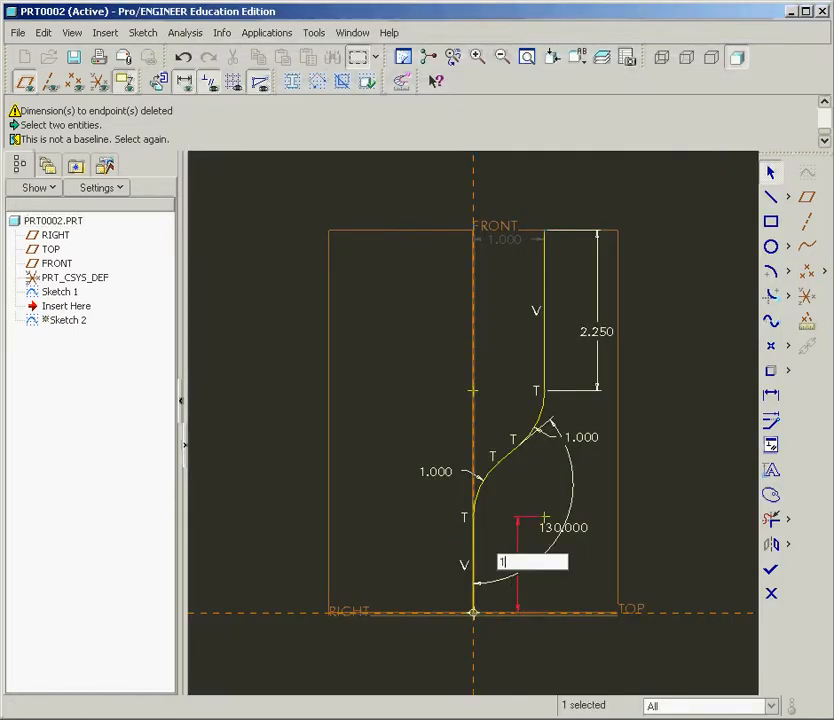
type(".7")
key("Return")
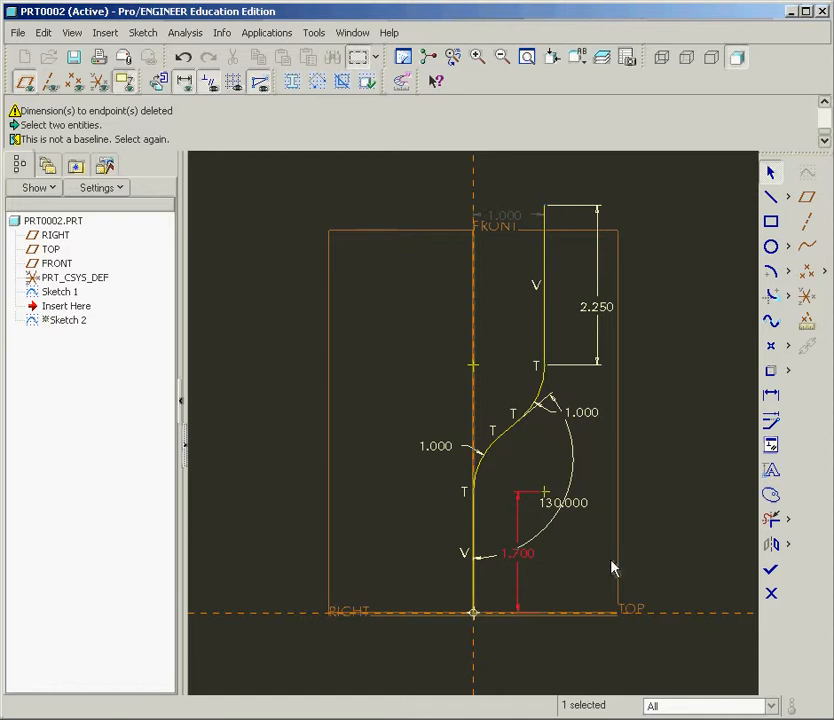
left_click(698, 557)
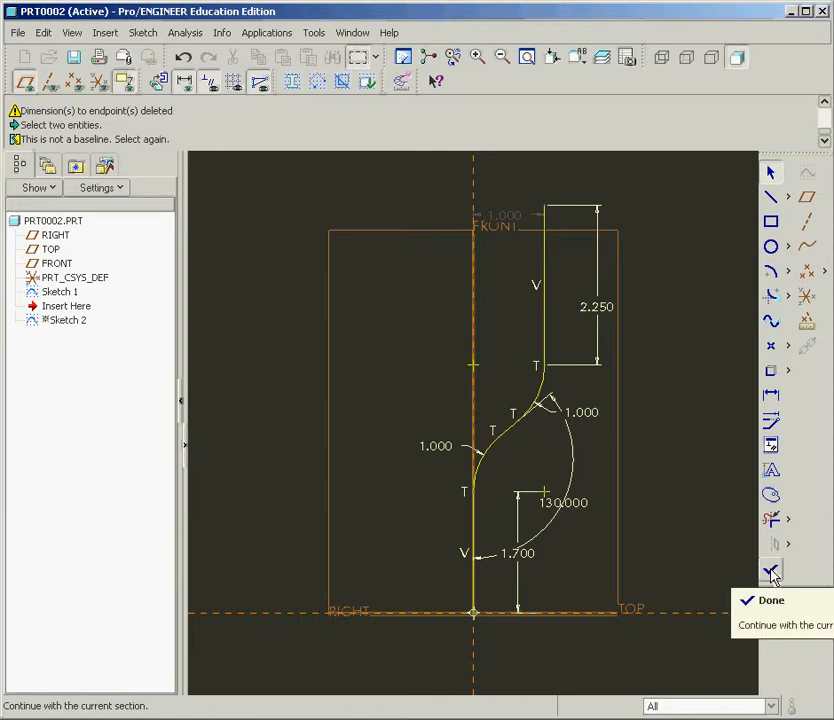
left_click(772, 573)
Extrude the bend sketch as a surface, symmetric about its sketch plane, with a total depth of 4
mouse_move(616, 450)
middle_mouse_down()
mouse_move(568, 517)
mouse_move(628, 560)
mouse_move(570, 456)
mouse_move(646, 421)
mouse_move(599, 428)
mouse_move(706, 356)
middle_mouse_up()
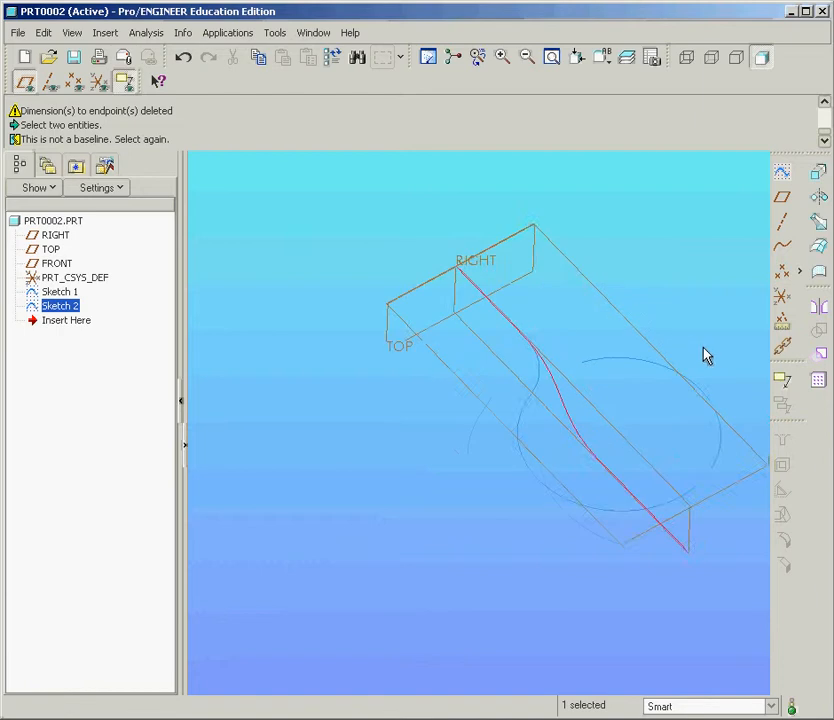
scroll(706, 356, "up", 1)
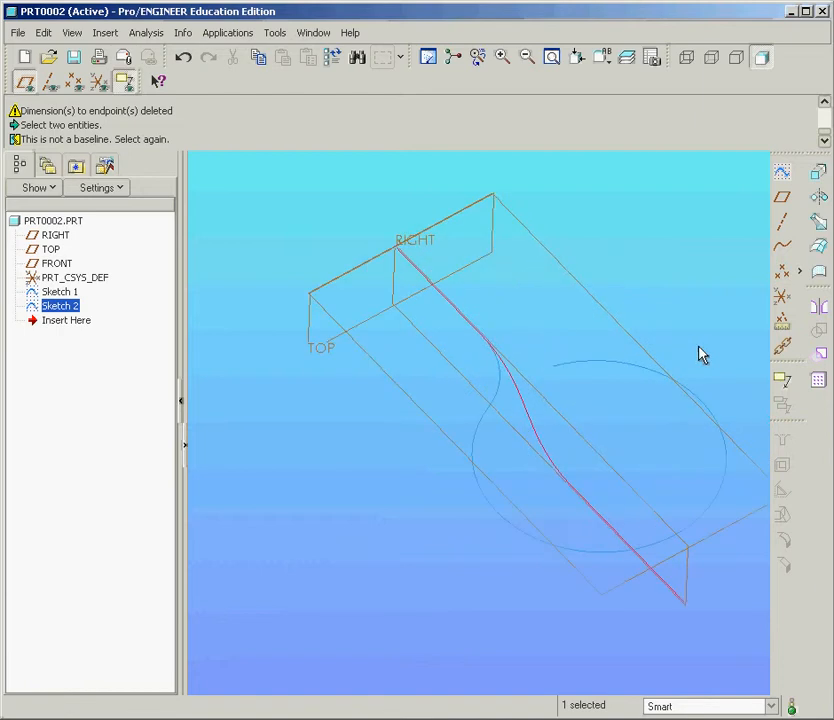
left_click(816, 178)
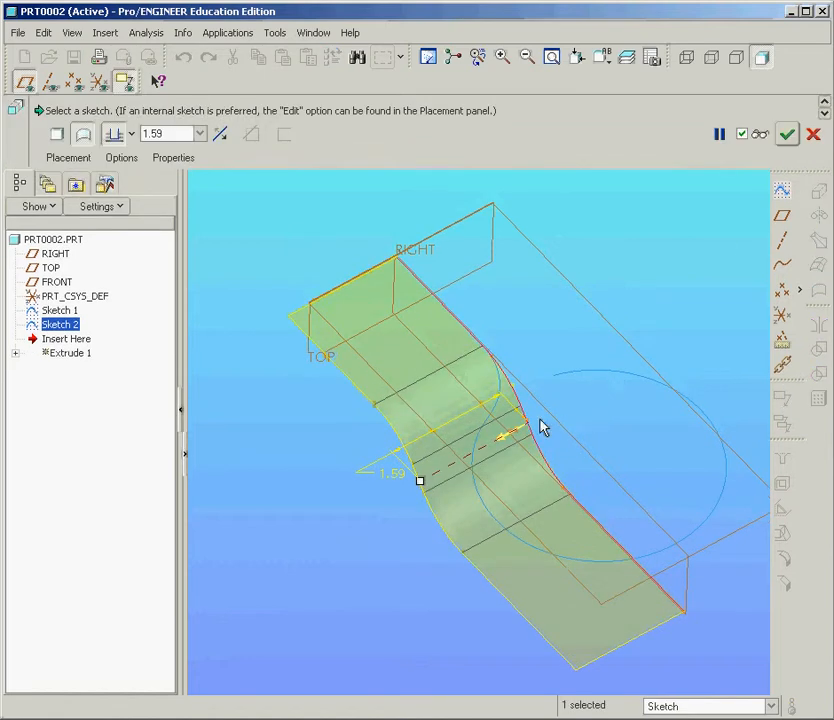
left_click(130, 134)
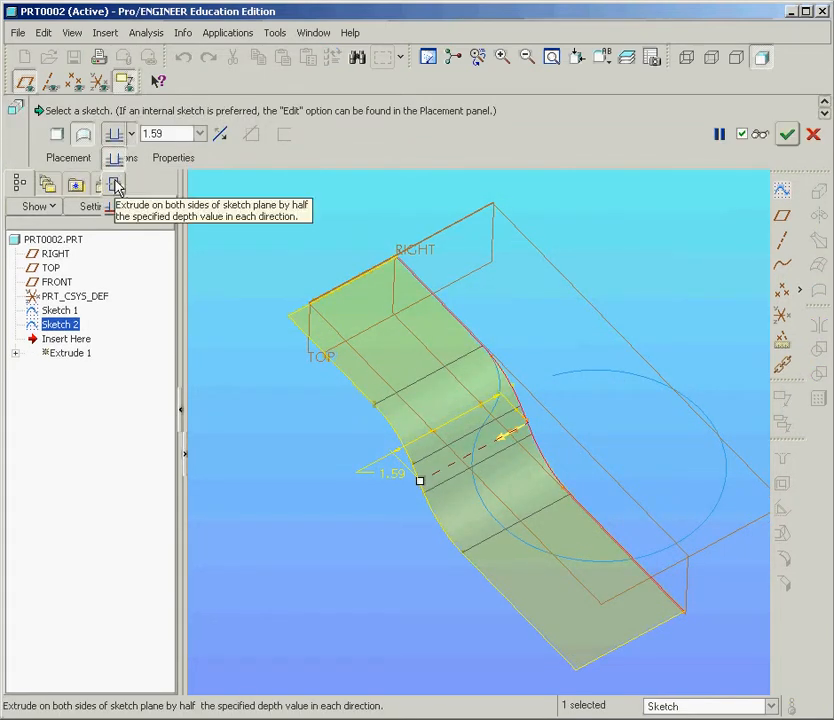
left_click(115, 185)
left_click(172, 133)
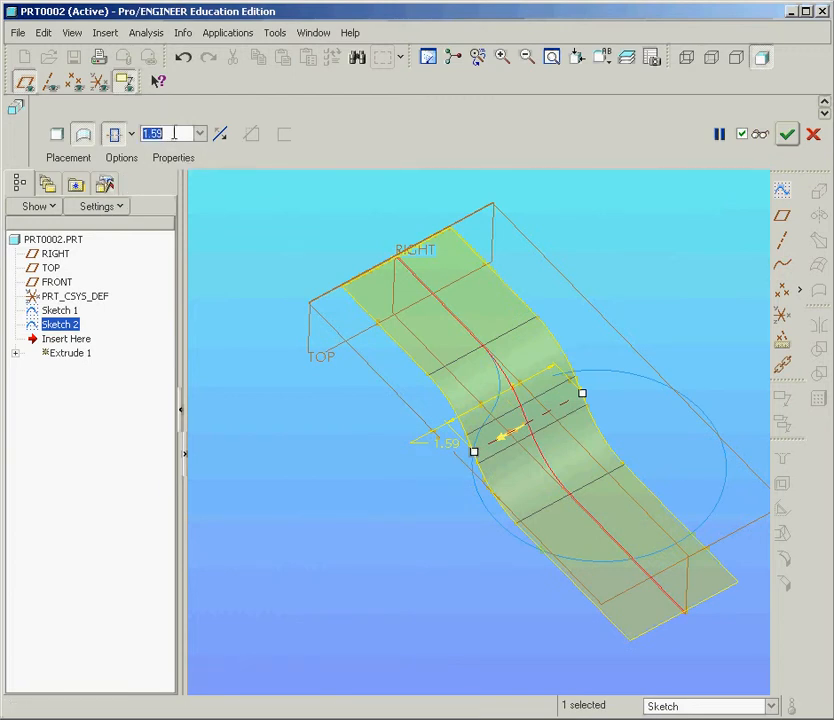
type("4")
key("Return")
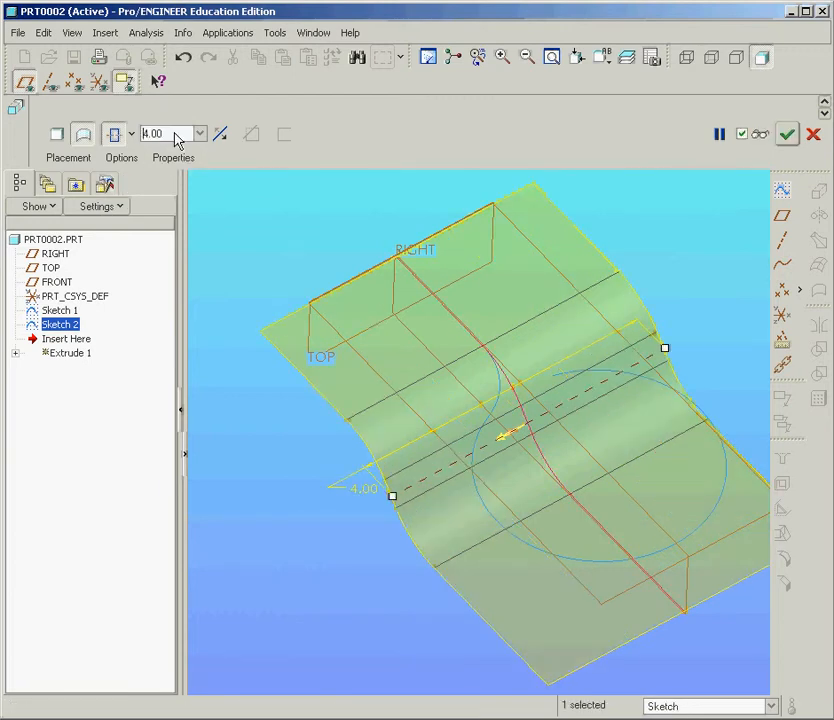
left_click(787, 134)
left_click(692, 260)
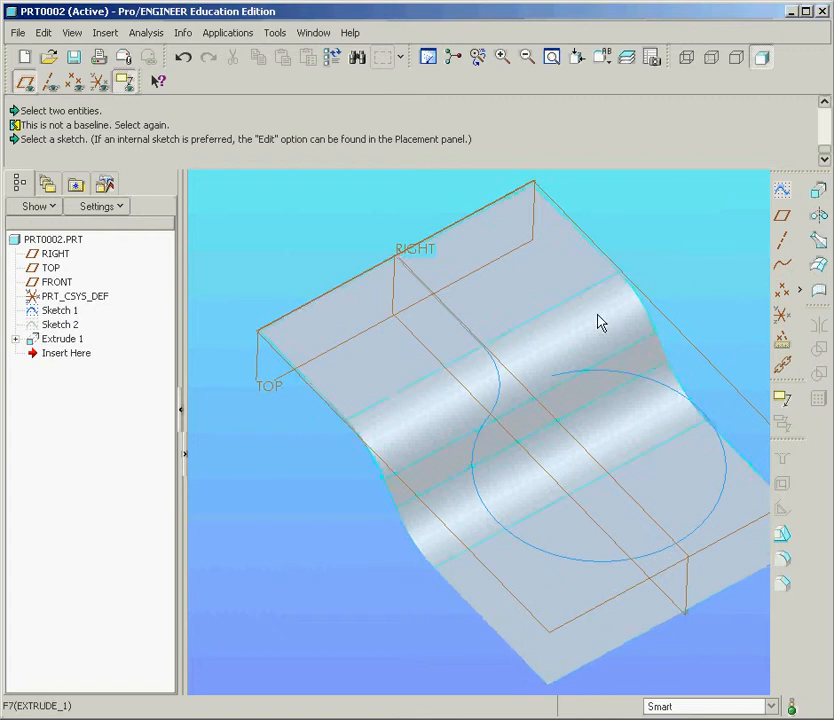
Start a projected curve that projects an existing sketch, and choose Sketch 1, the hook outline, as its source
mouse_move(598, 313)
middle_mouse_down()
mouse_move(604, 301)
mouse_move(612, 317)
middle_mouse_up()
scroll(613, 319, "up", 2)
scroll(680, 296, "down", 2)
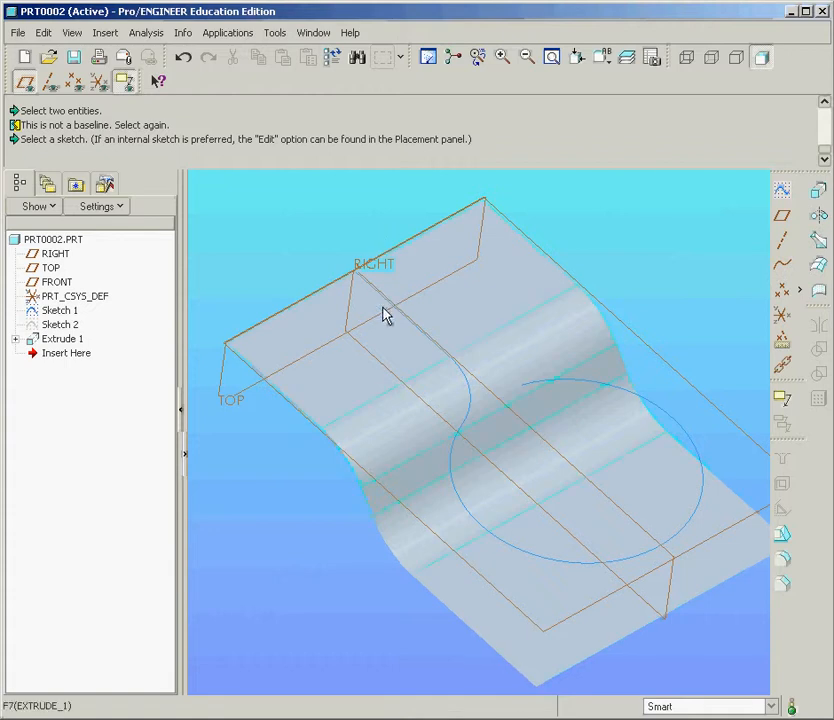
middle_click_drag(601, 549, 497, 471)
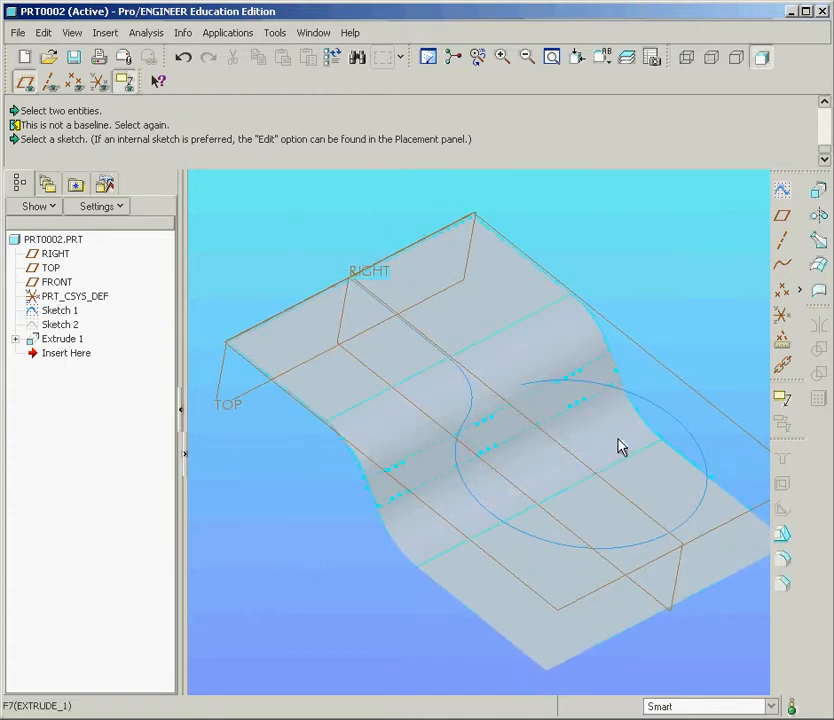
left_click(44, 34)
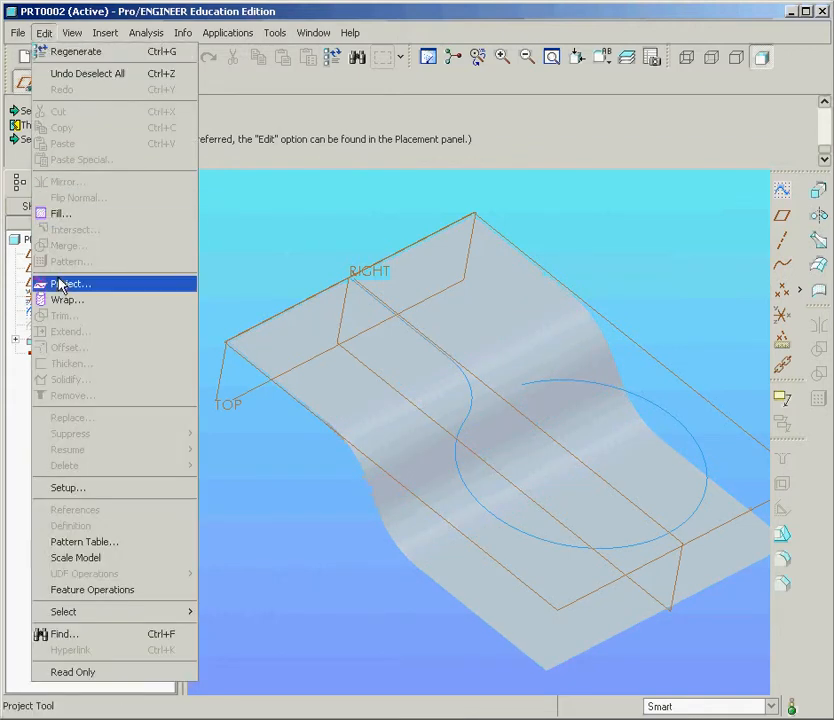
left_click(68, 285)
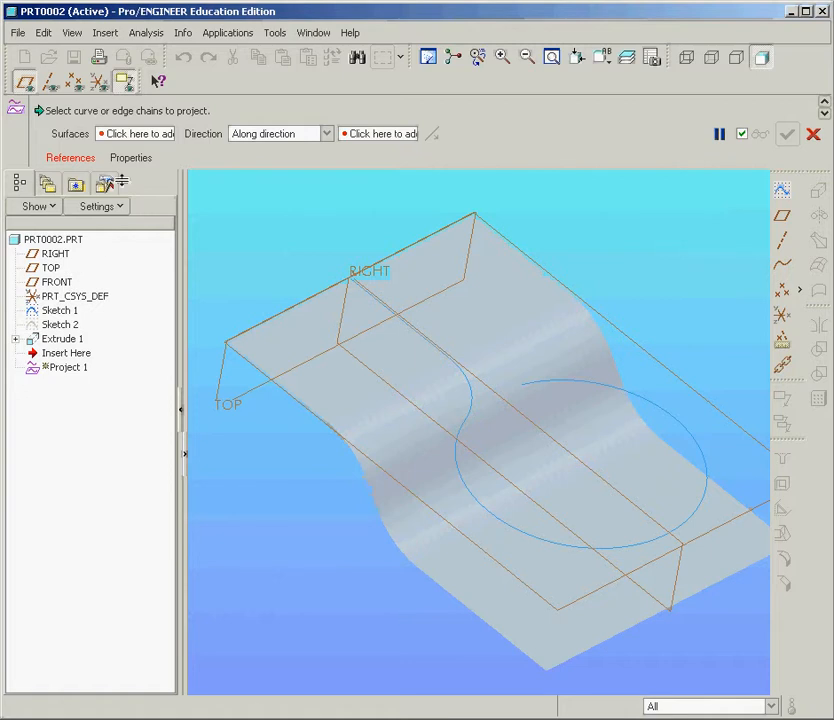
left_click(68, 162)
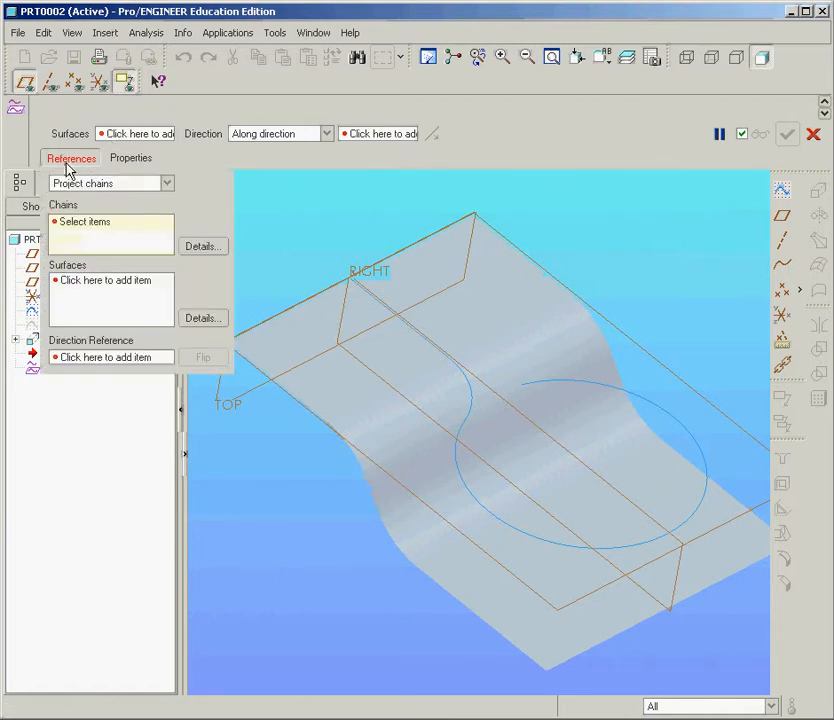
left_click(124, 185)
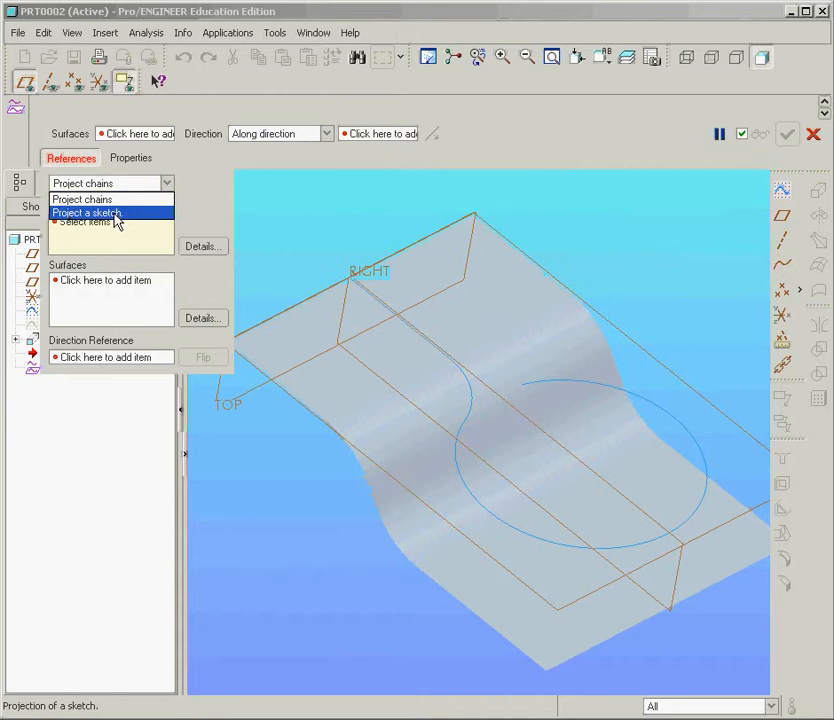
left_click(115, 214)
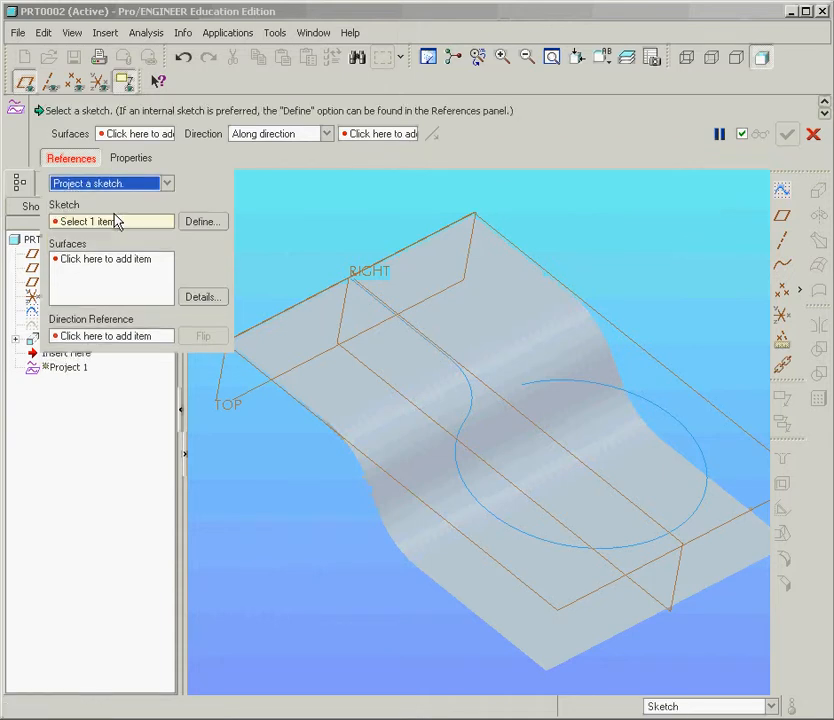
left_click(418, 338)
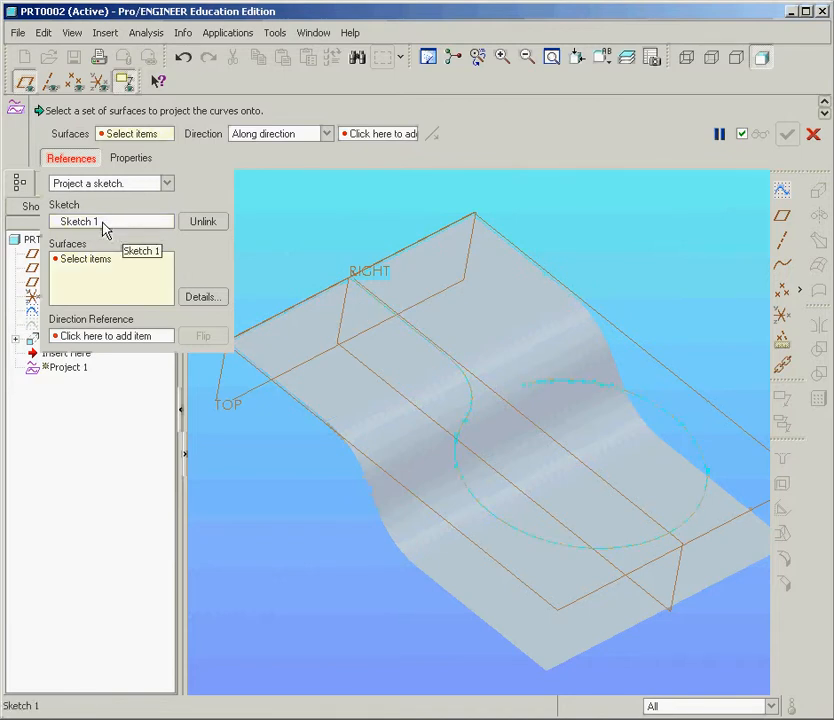
Project the hook sketch onto the bent extruded surface, using the FRONT plane as the direction reference, and complete the feature
left_click(82, 268)
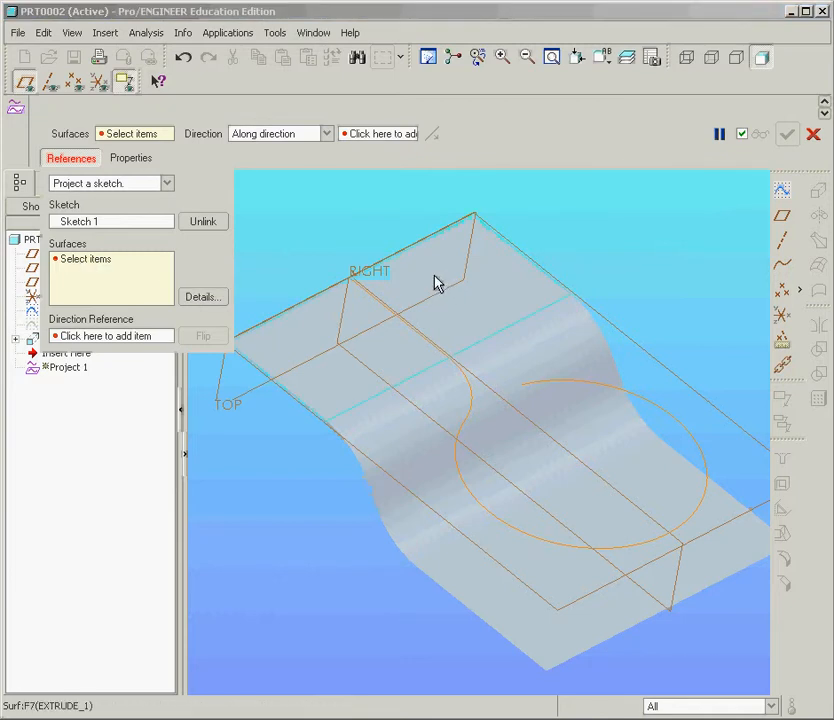
left_click(510, 310)
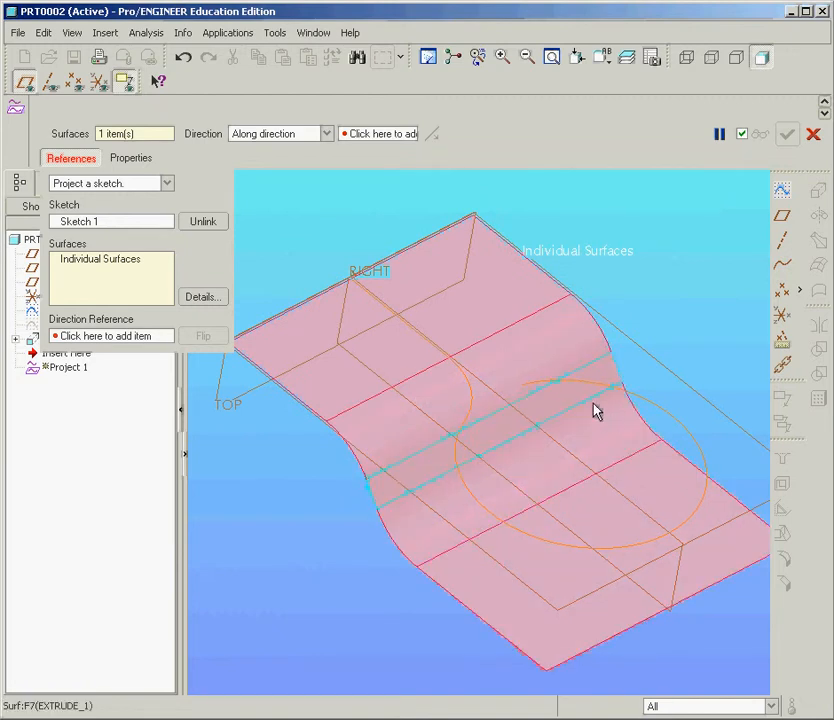
left_click(117, 338)
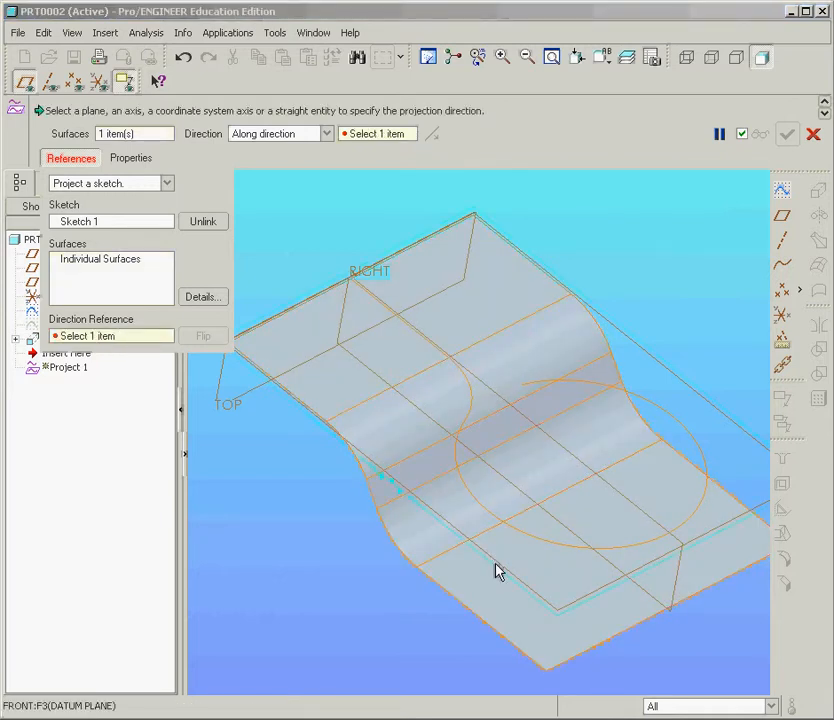
scroll(497, 572, "down", 3)
left_click(689, 505)
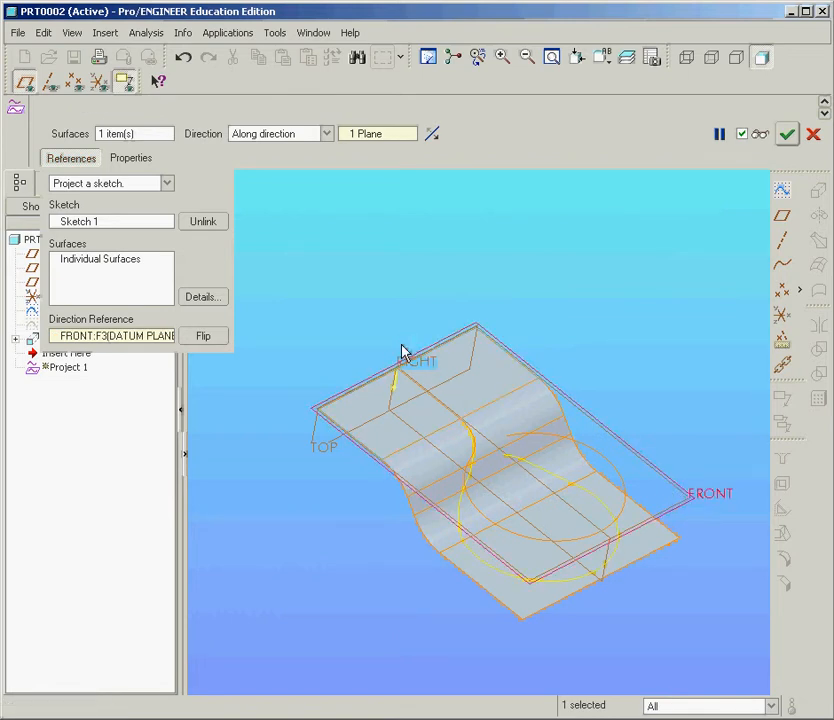
mouse_move(480, 568)
middle_mouse_down()
mouse_move(469, 540)
mouse_move(464, 461)
mouse_move(478, 397)
middle_mouse_up()
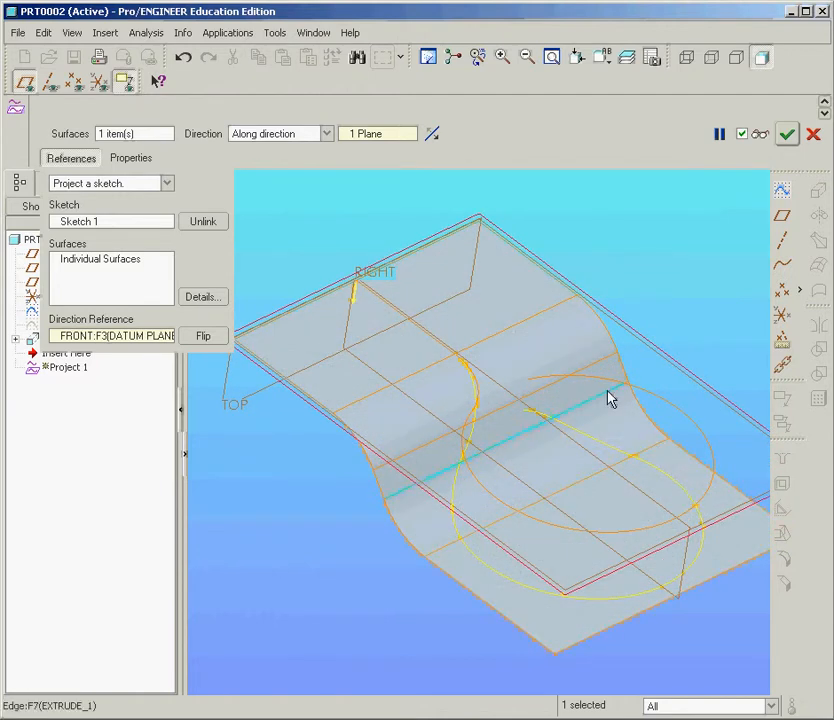
left_click(787, 134)
left_click(683, 241)
Hide the extruded bend surface so only the projected curve and the datum planes are shown
mouse_move(683, 241)
middle_mouse_down()
mouse_move(618, 290)
mouse_move(631, 303)
mouse_move(605, 328)
mouse_move(626, 279)
mouse_move(620, 303)
middle_mouse_up()
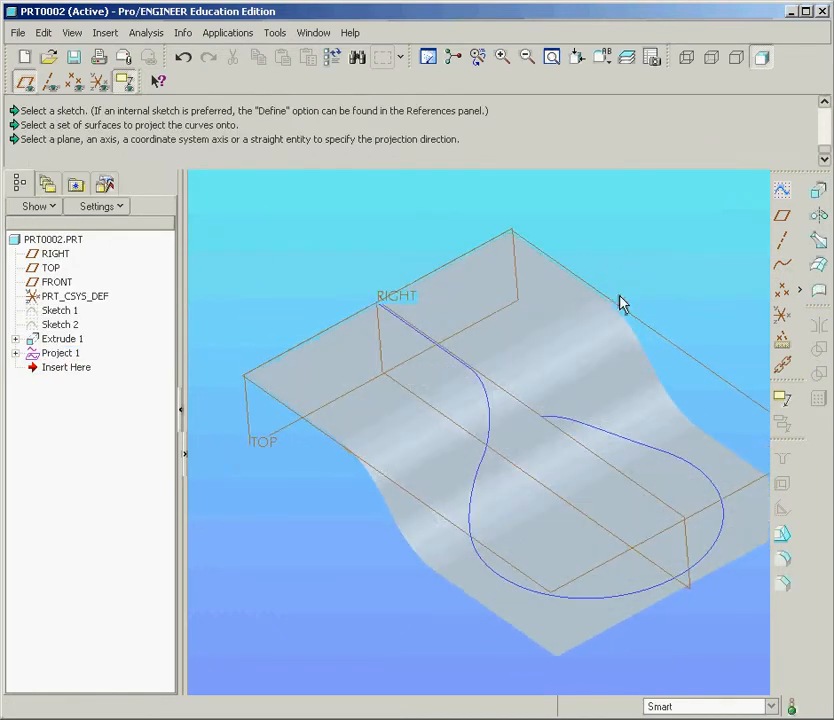
right_click(651, 425)
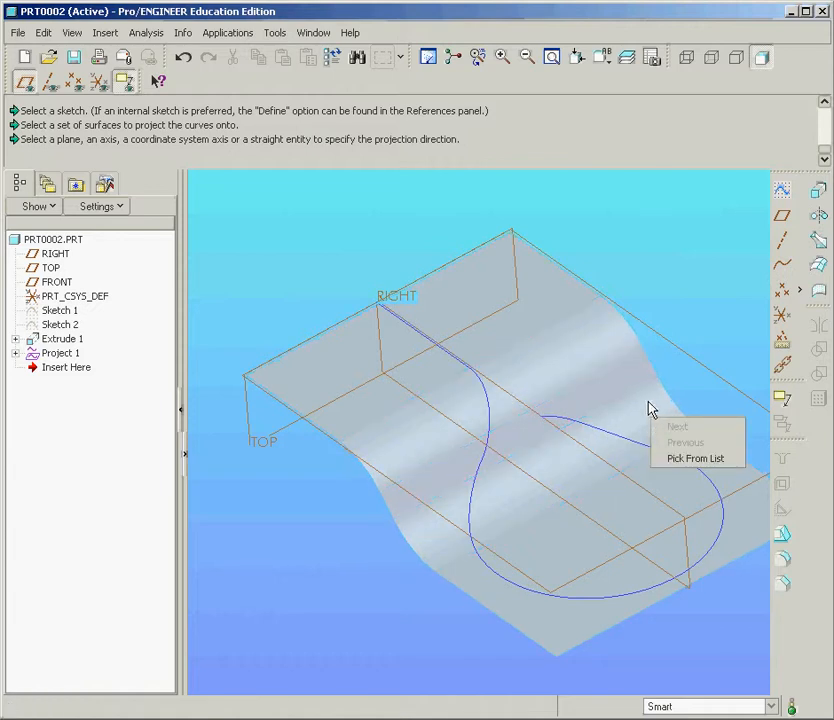
left_click(651, 415)
right_click(651, 415)
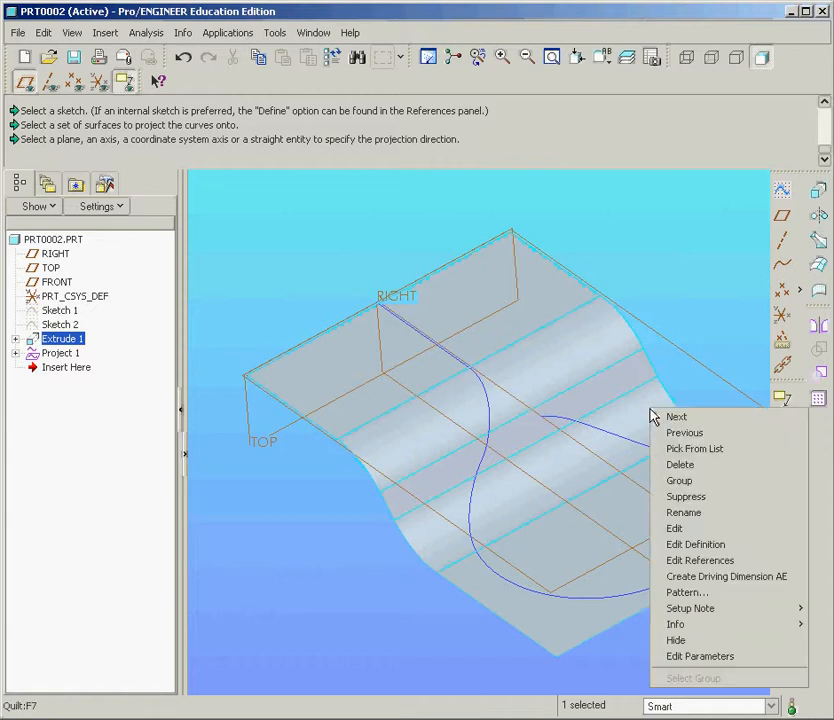
left_click(688, 641)
mouse_move(528, 416)
middle_mouse_down()
mouse_move(469, 382)
mouse_move(499, 397)
mouse_move(635, 421)
mouse_move(606, 380)
mouse_move(618, 335)
mouse_move(592, 389)
mouse_move(571, 379)
middle_mouse_up()
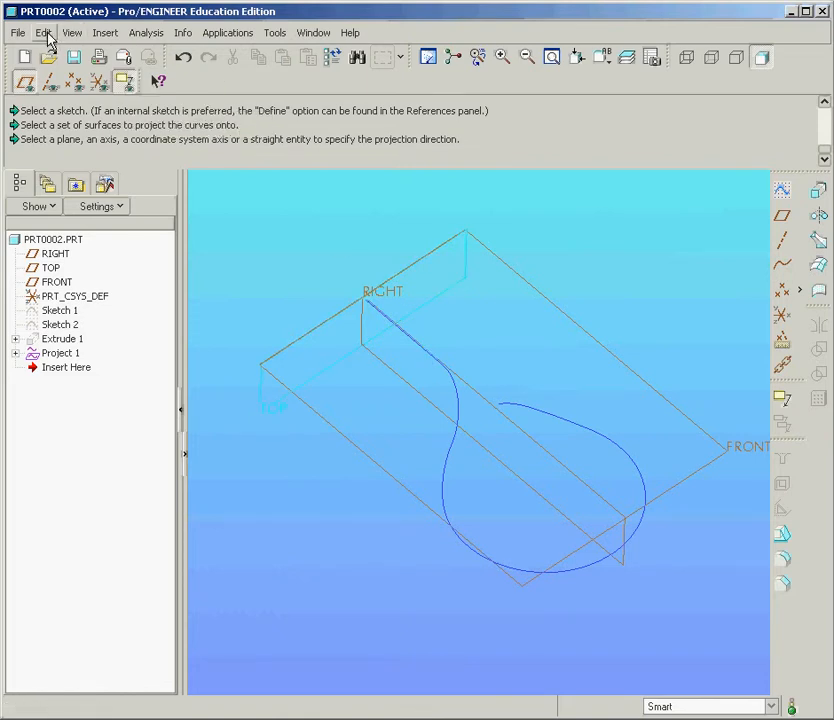
Start a solid sweep protrusion along a selected trajectory and bring its cut-off dialogs fully into view
left_click(104, 33)
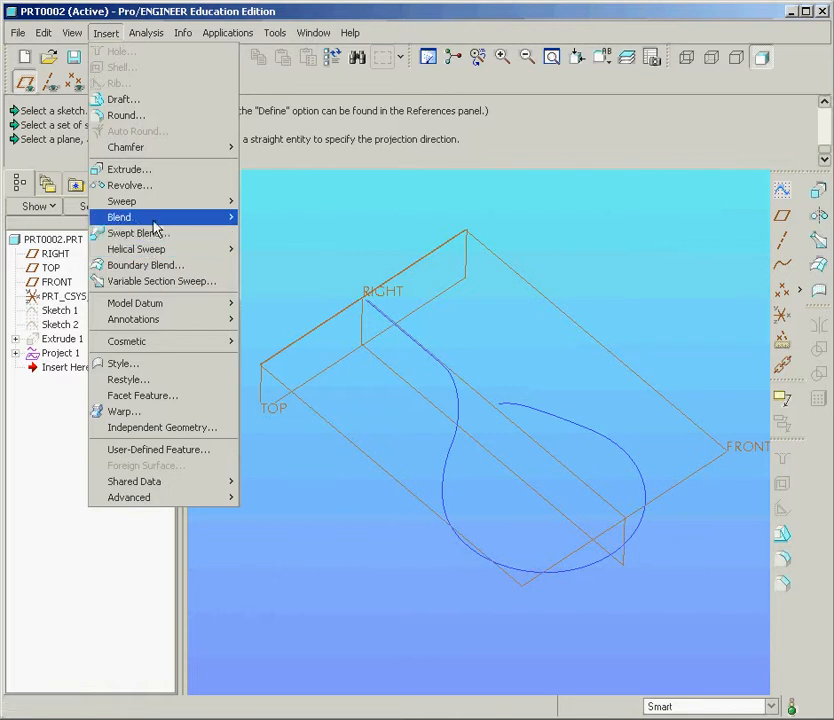
mouse_move(197, 203)
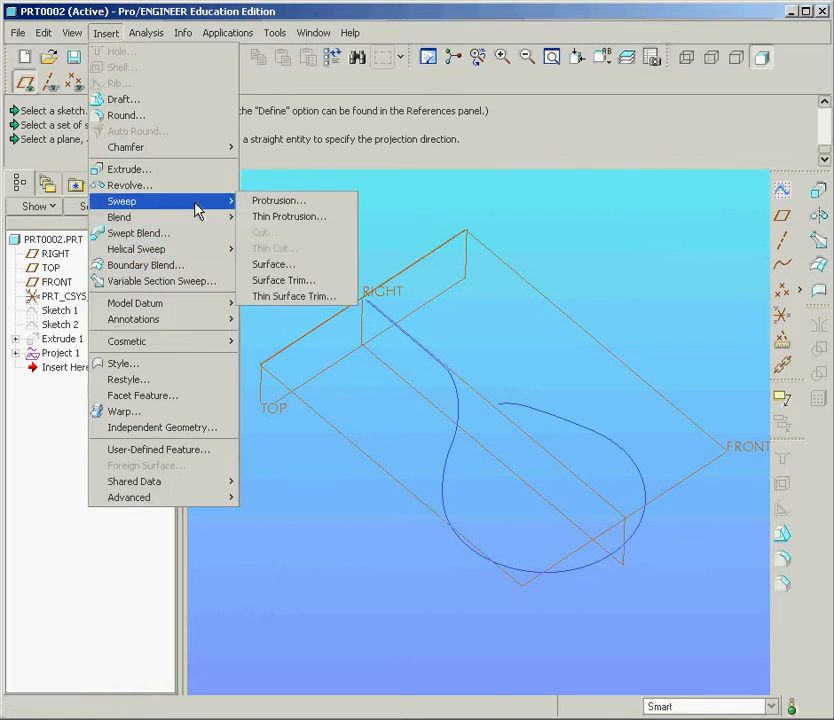
left_click(272, 204)
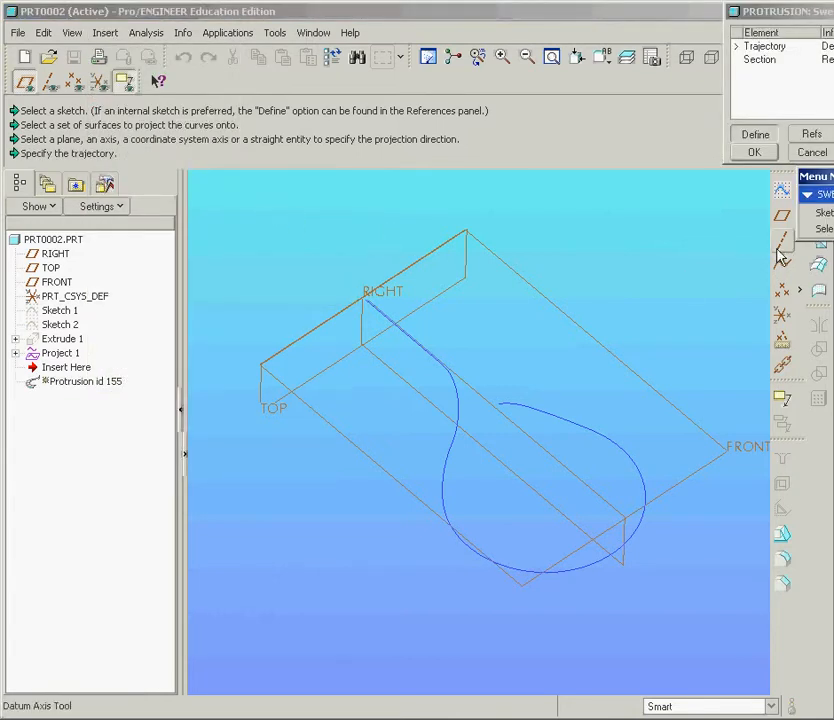
left_click_drag(815, 177, 742, 188)
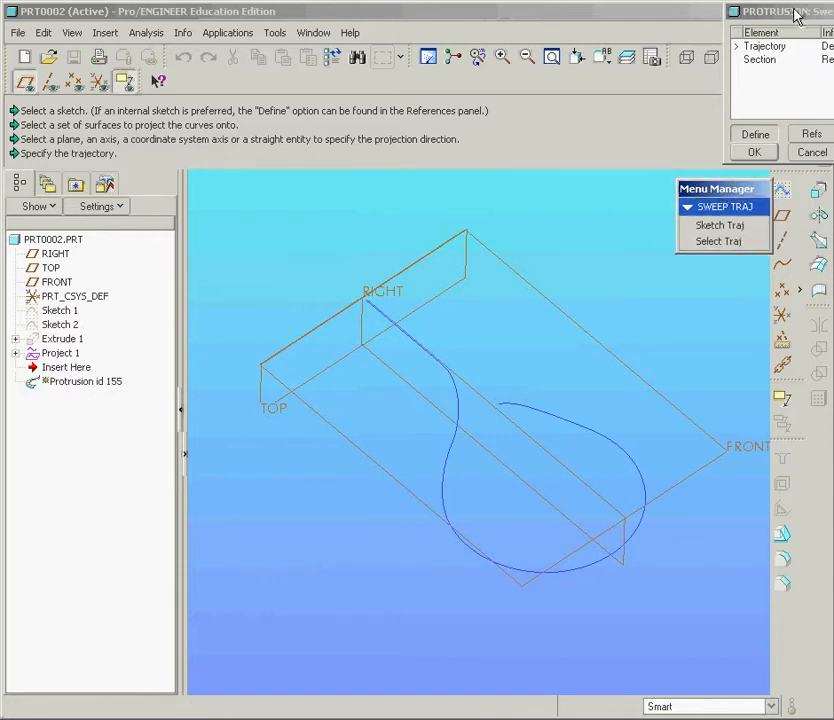
left_click_drag(797, 15, 684, 25)
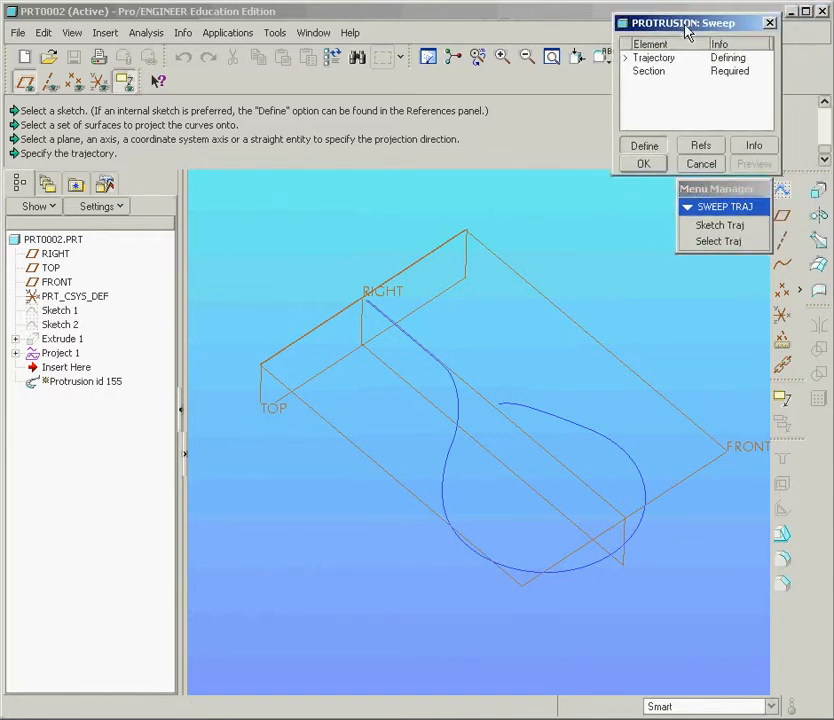
left_click(730, 242)
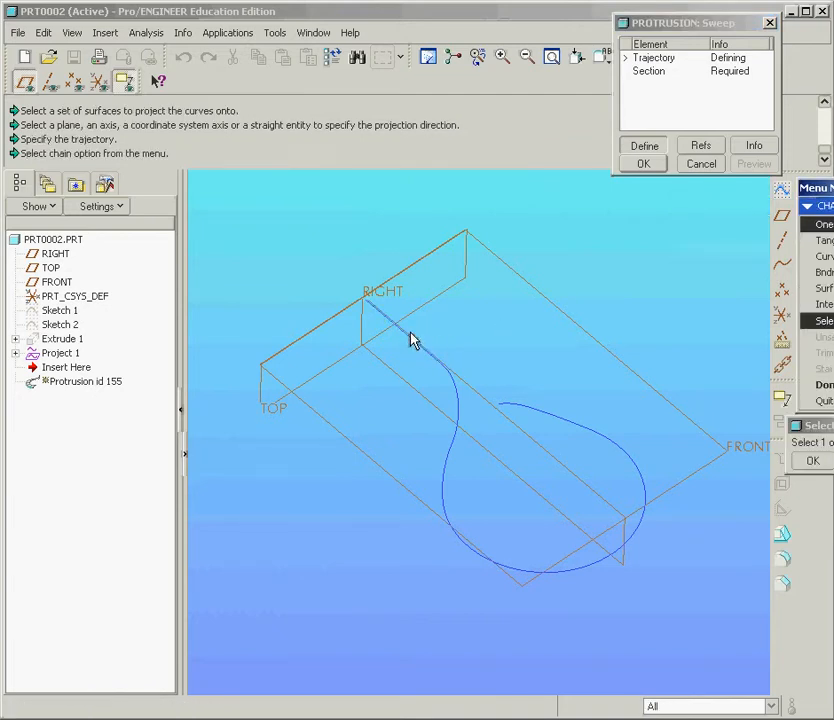
left_click_drag(828, 189, 722, 190)
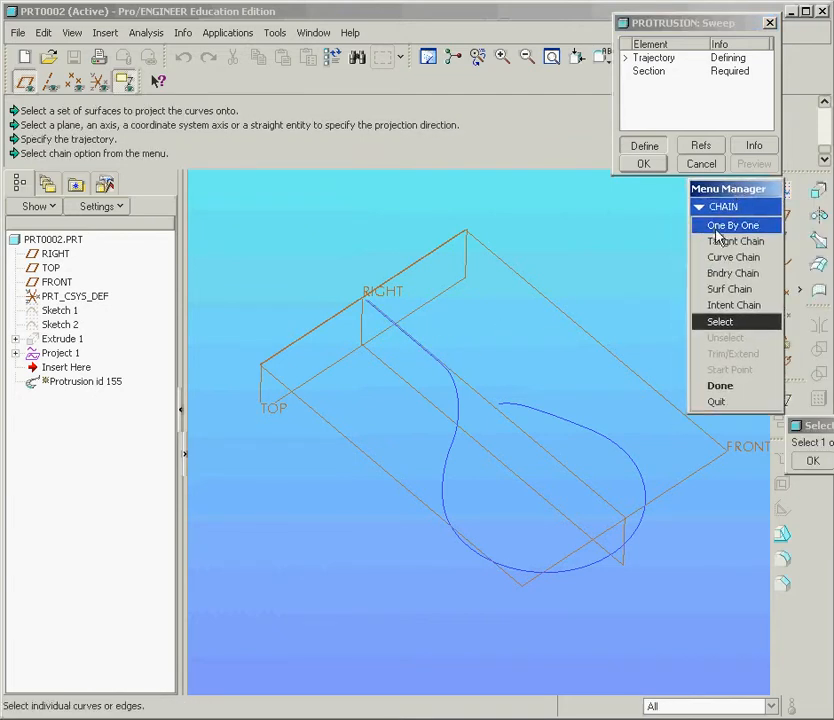
left_click_drag(815, 426, 711, 444)
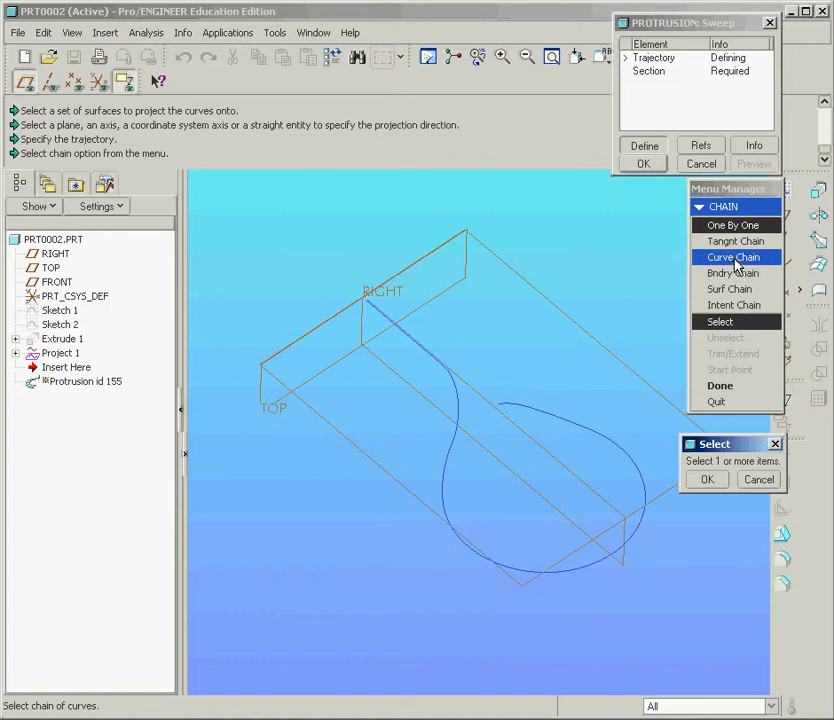
Define the sweep trajectory as a curve chain of the entire projected curve and accept the default upward direction
left_click(737, 258)
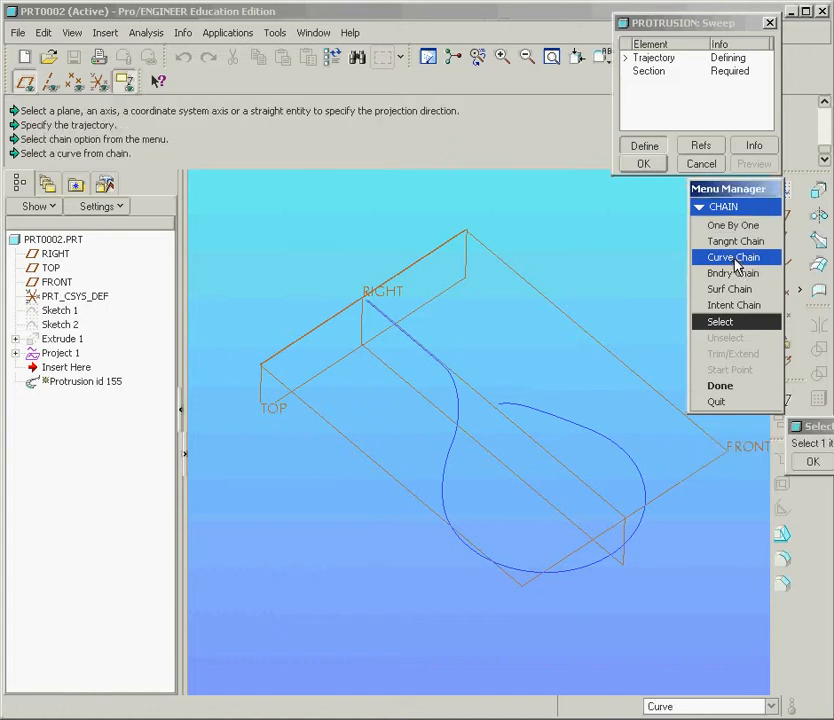
left_click(390, 326)
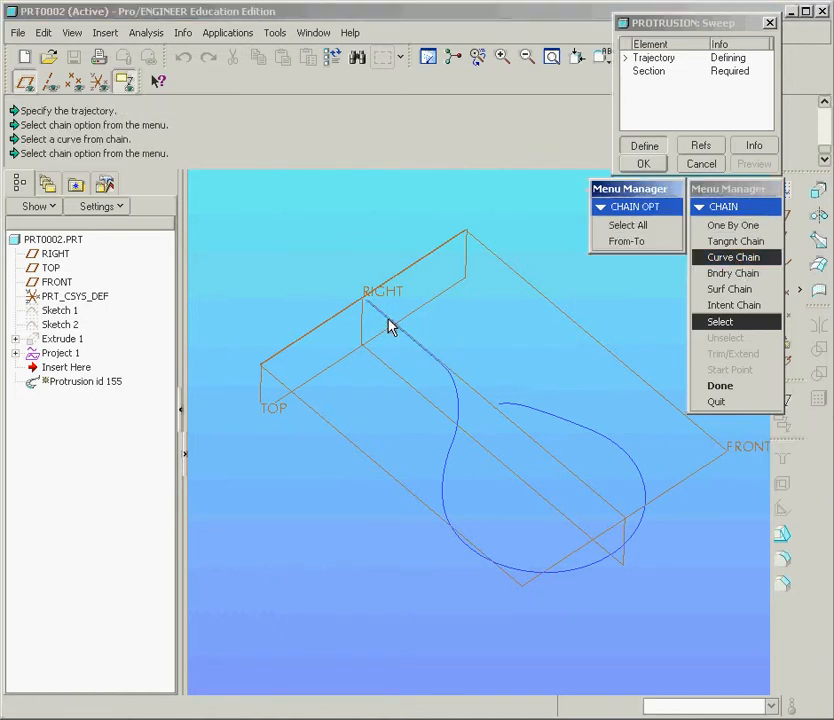
left_click(627, 229)
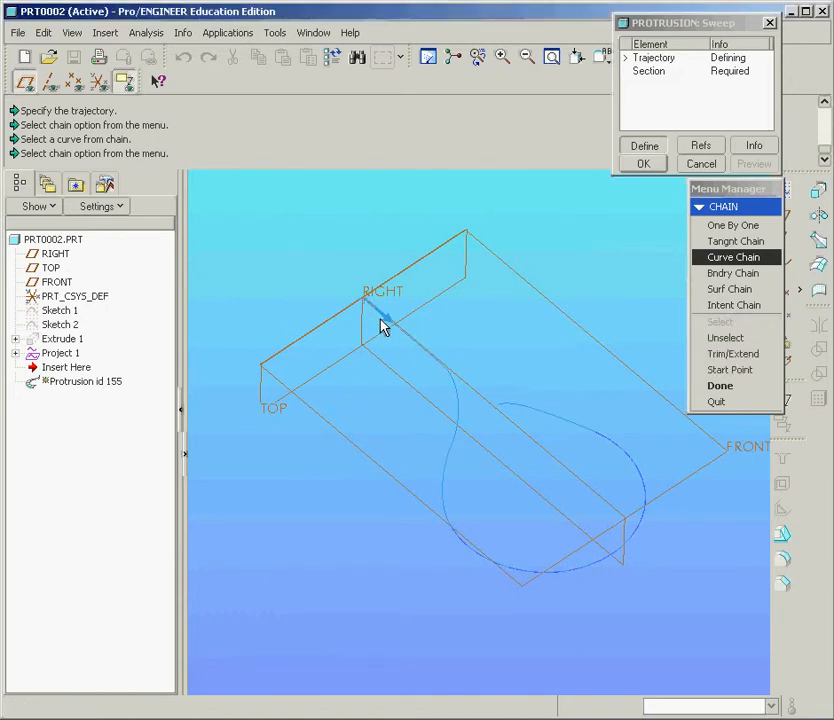
left_click(712, 372)
left_click(719, 387)
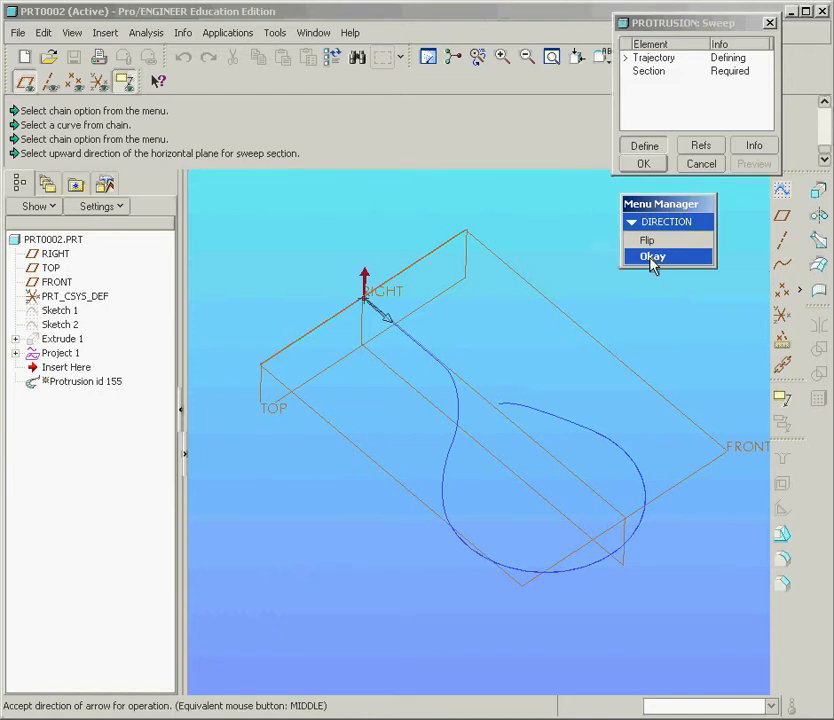
left_click(652, 257)
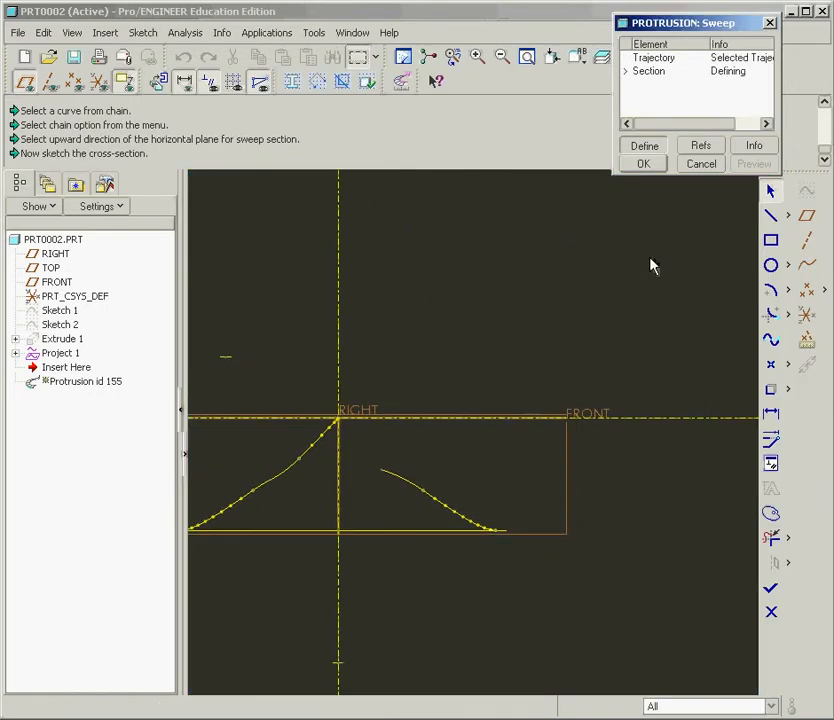
Sketch the sweep's cross-section as a circle centred on the trajectory's start point and set its diameter to 0.5
mouse_move(337, 436)
middle_mouse_down()
mouse_move(419, 439)
mouse_move(338, 397)
middle_mouse_up()
scroll(338, 397, "up", 5)
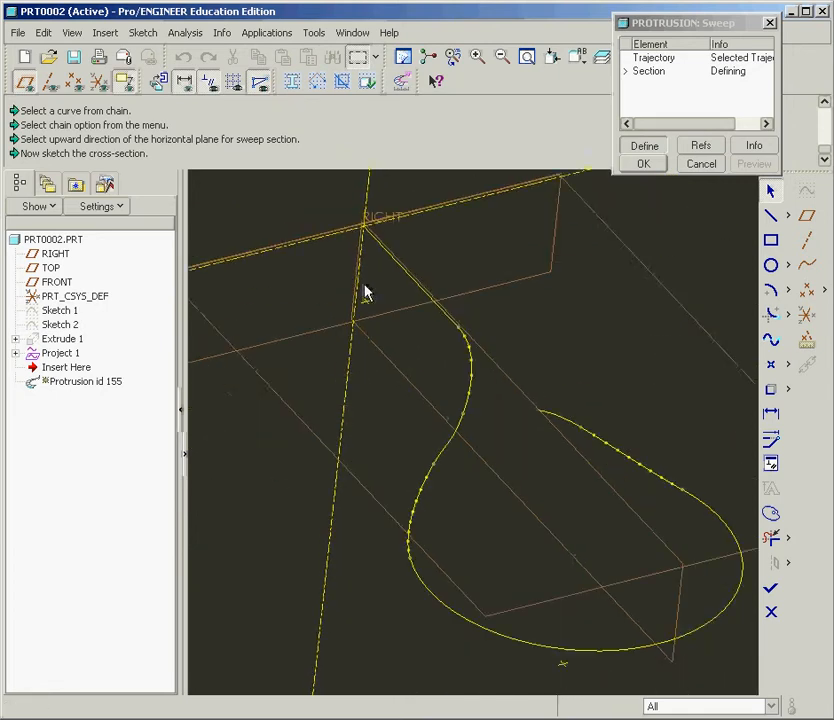
scroll(355, 245, "up", 3)
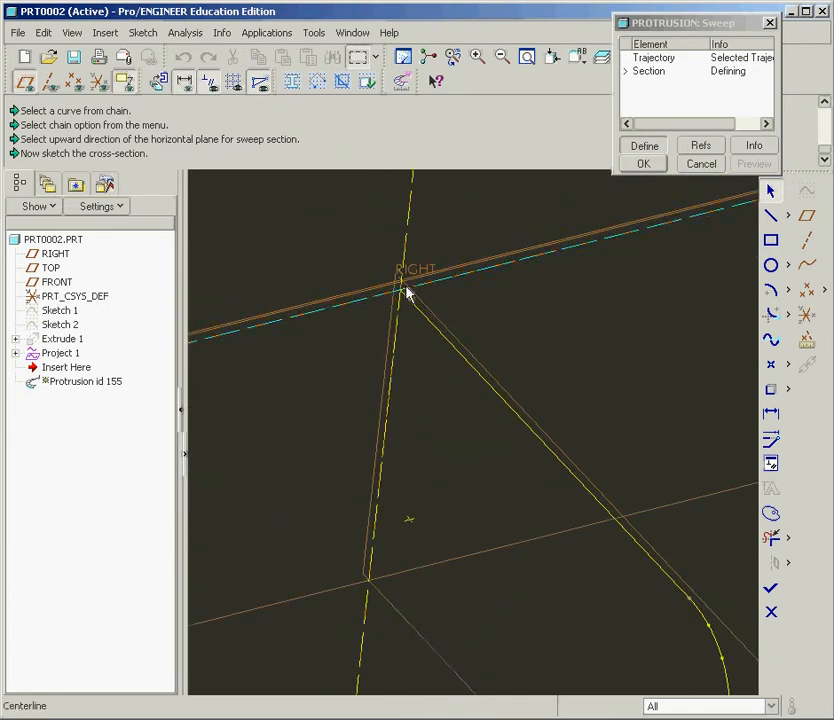
left_click(769, 265)
left_click(399, 287)
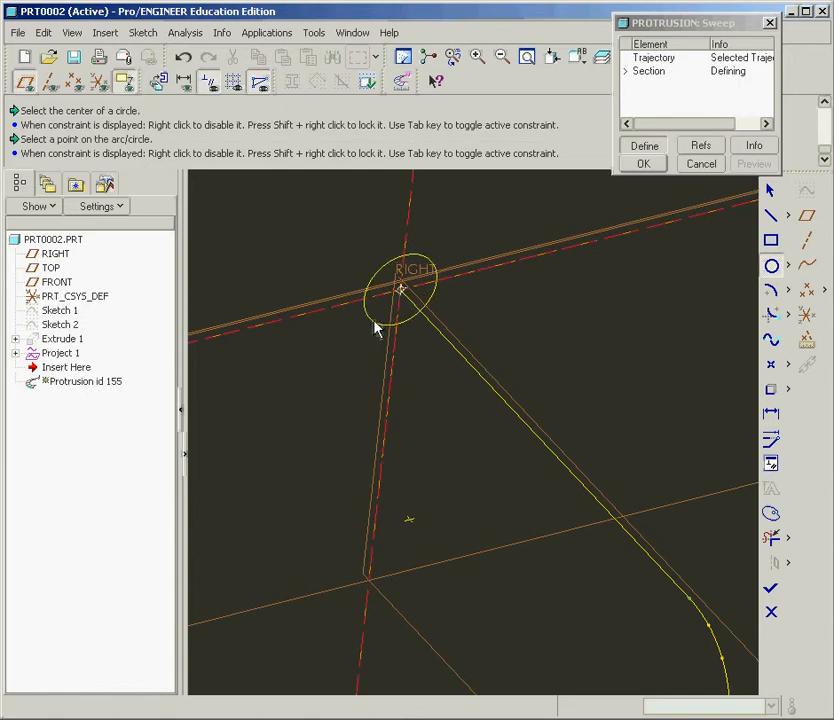
left_click(378, 322)
middle_click(529, 322)
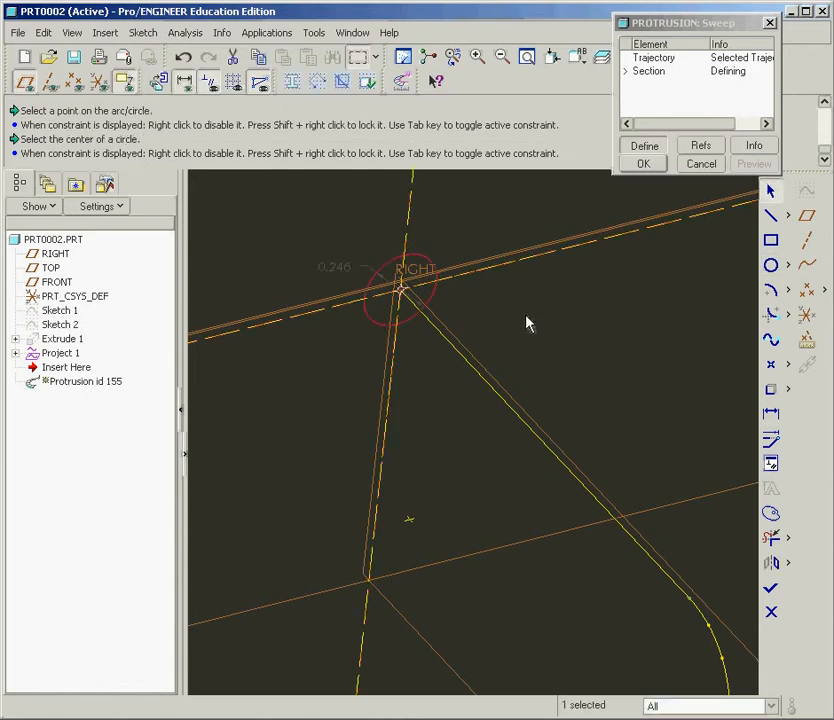
double_click(346, 273)
type(".5")
key("Return")
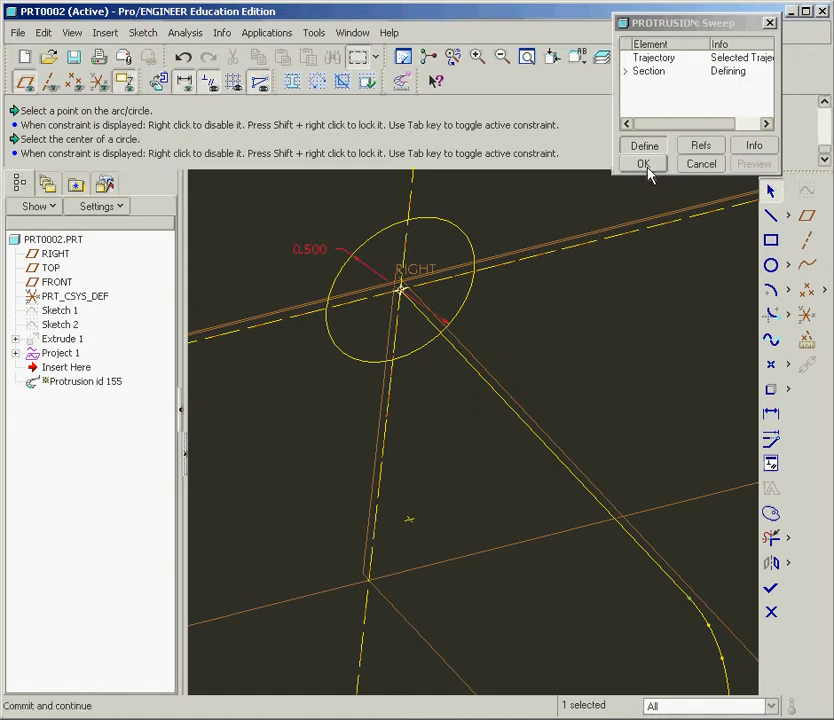
Finish the circular section sketch and complete the sweep protrusion along the projected curve
left_click(771, 588)
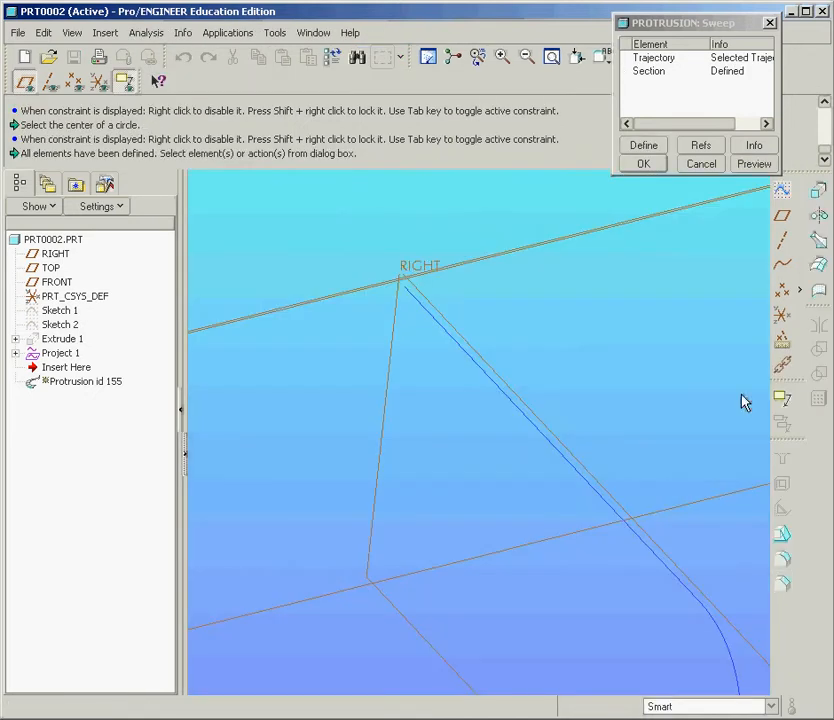
left_click(641, 164)
left_click(627, 285)
scroll(627, 300, "up", 8)
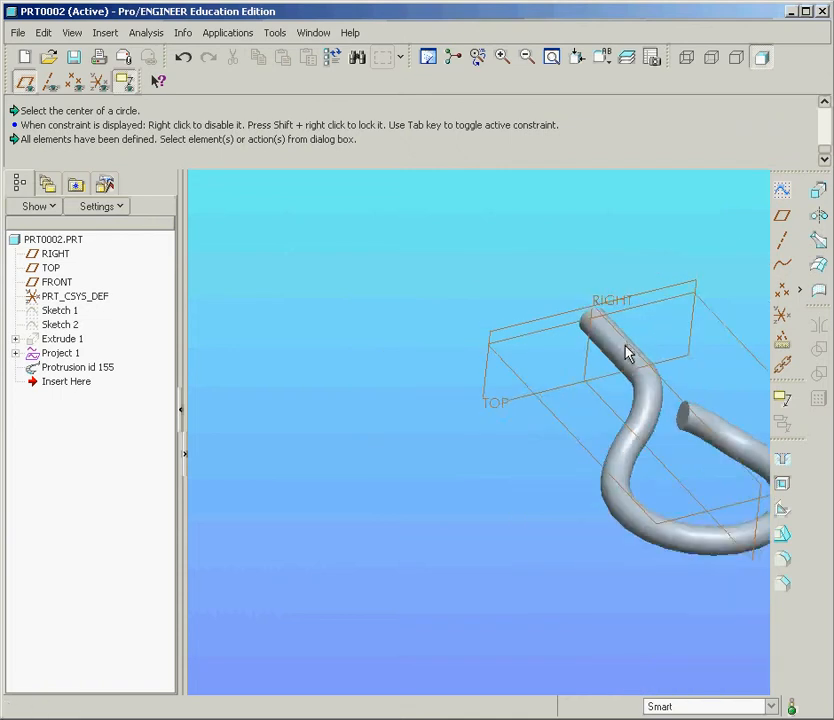
scroll(473, 387, "up", 2)
scroll(648, 378, "down", 3)
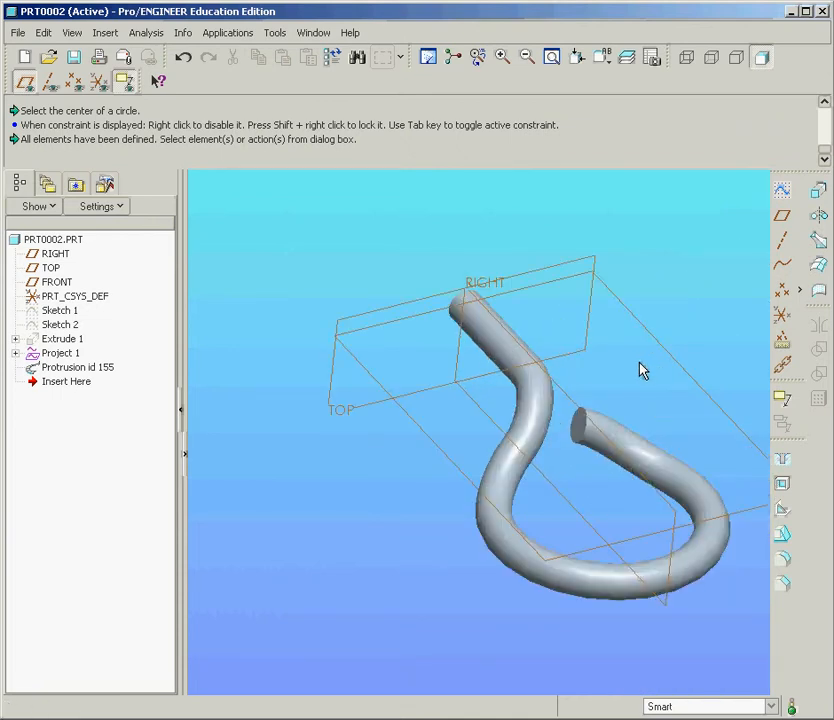
scroll(600, 350, "down", 3)
scroll(674, 402, "up", 4)
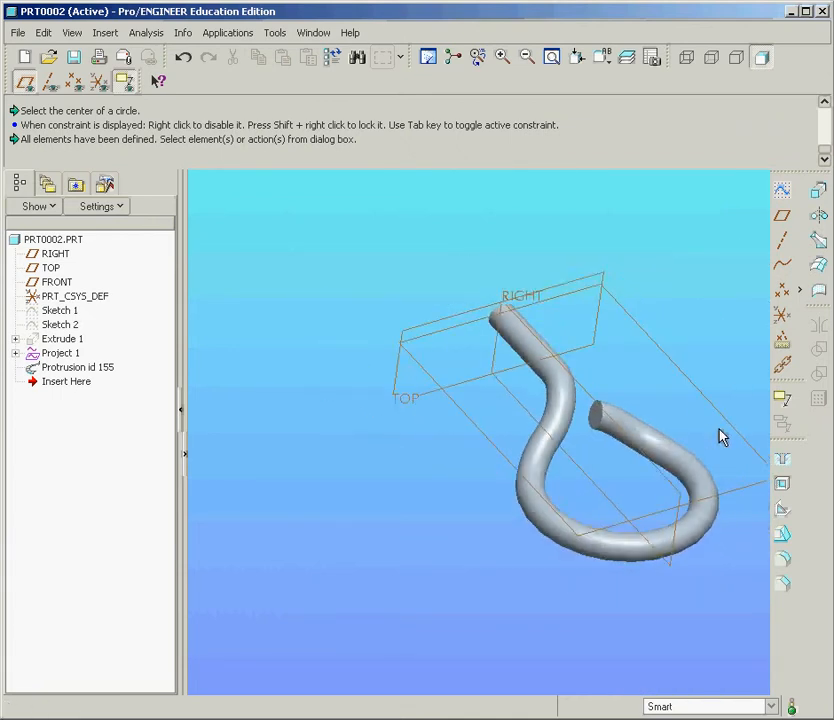
scroll(700, 420, "down", 2)
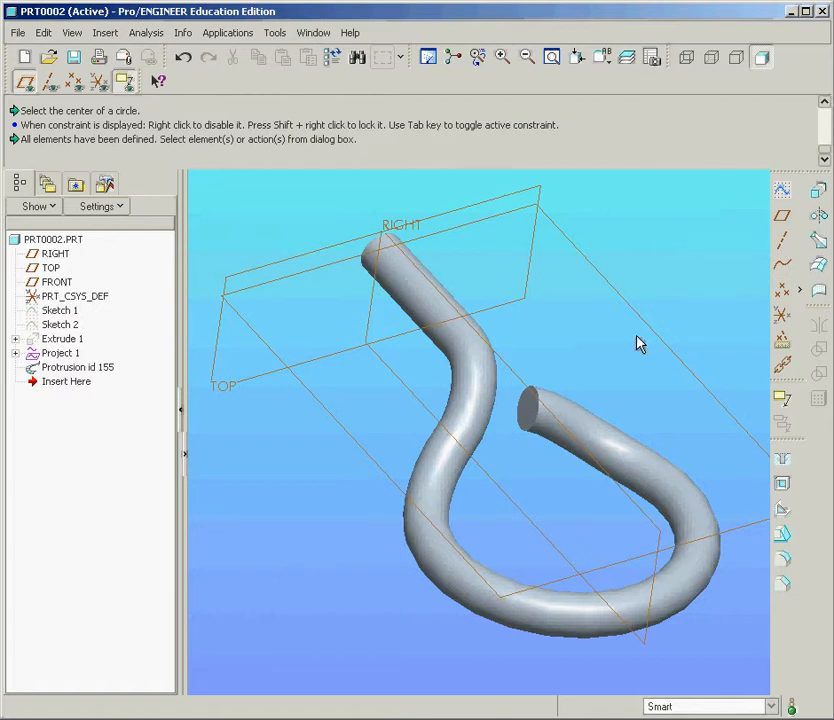
Switch to the exercise PDF and read the instructions for the Front-plane sketch, the second sweep and the mirror
left_click(435, 718)
scroll(497, 588, "down", 5)
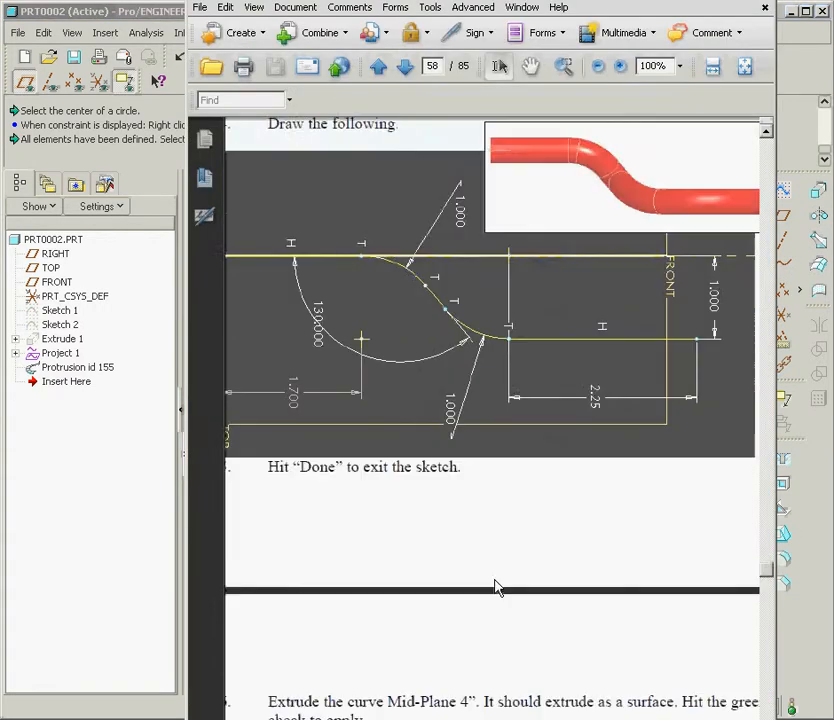
scroll(491, 566, "down", 15)
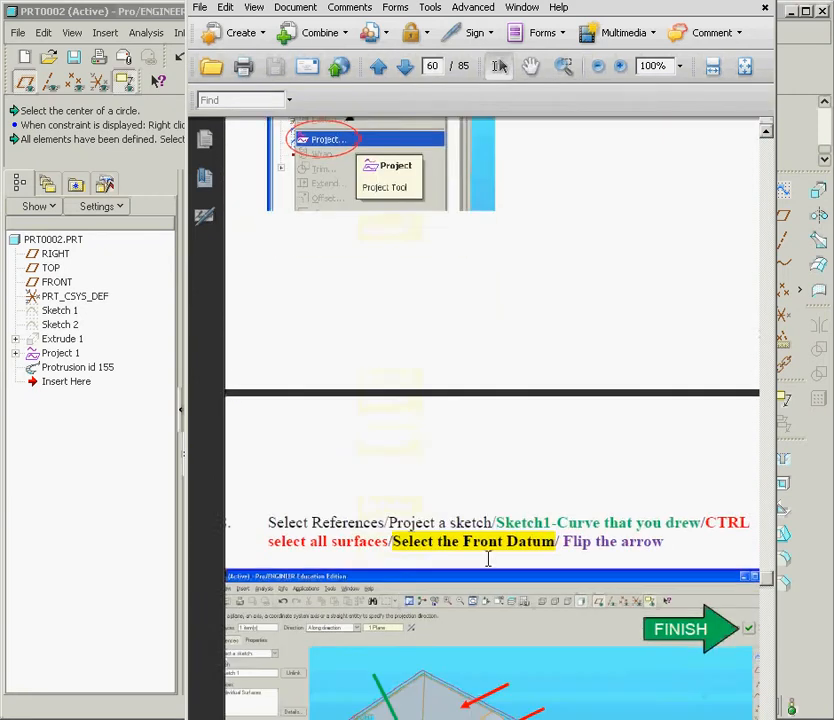
scroll(487, 556, "down", 15)
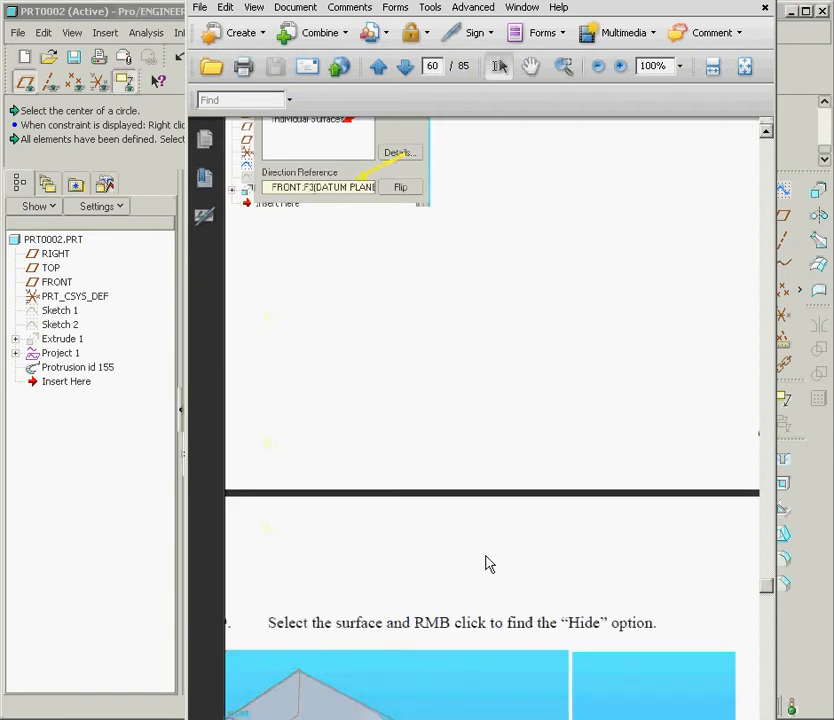
scroll(484, 553, "down", 2)
scroll(484, 552, "down", 1)
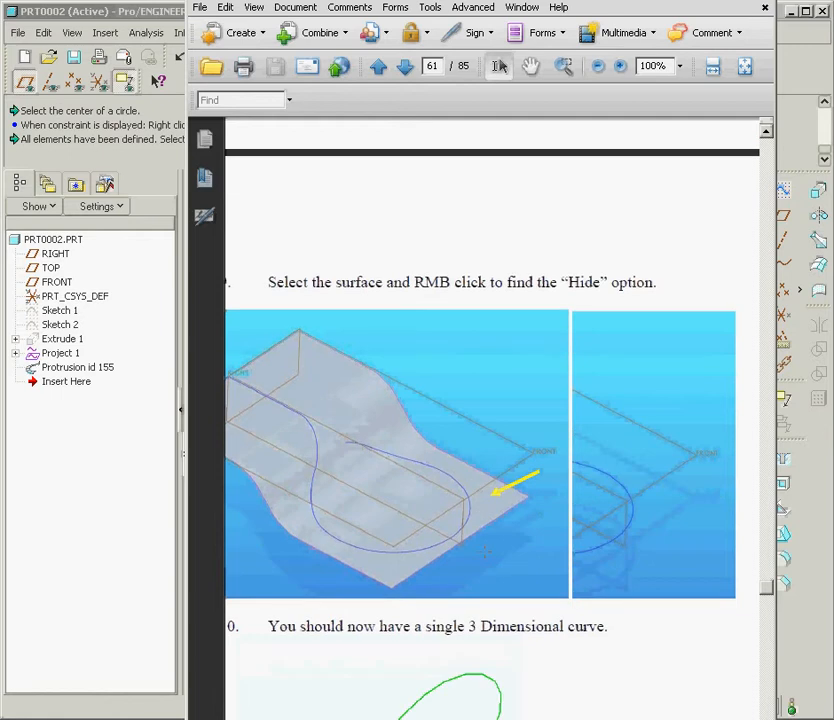
scroll(484, 553, "down", 20)
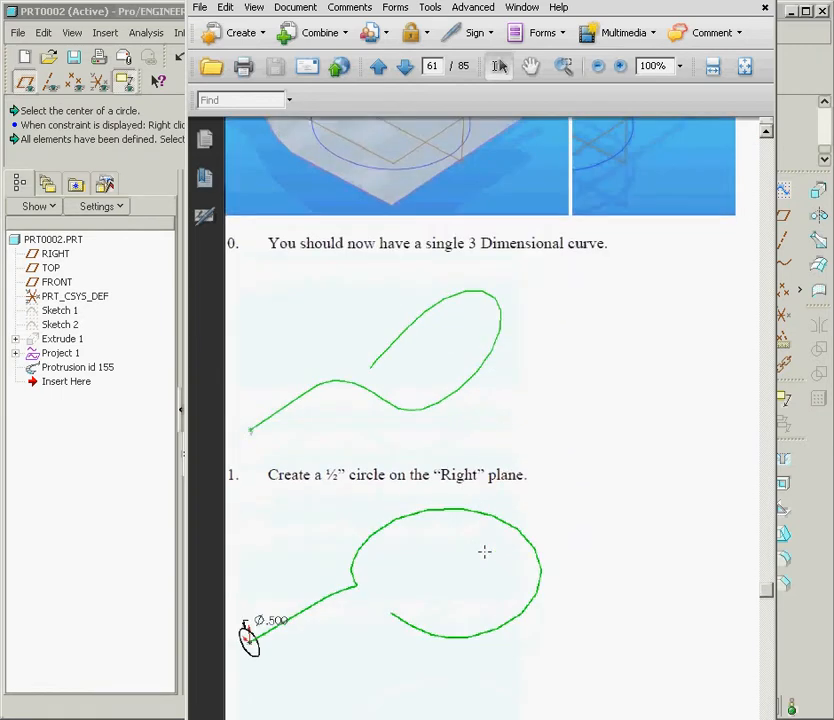
scroll(481, 550, "down", 20)
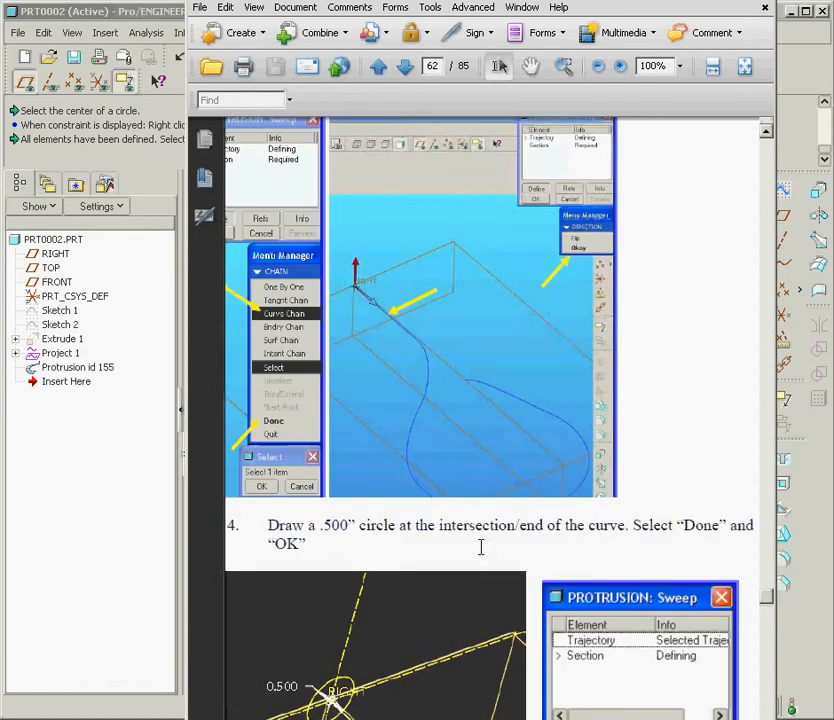
scroll(479, 554, "down", 4)
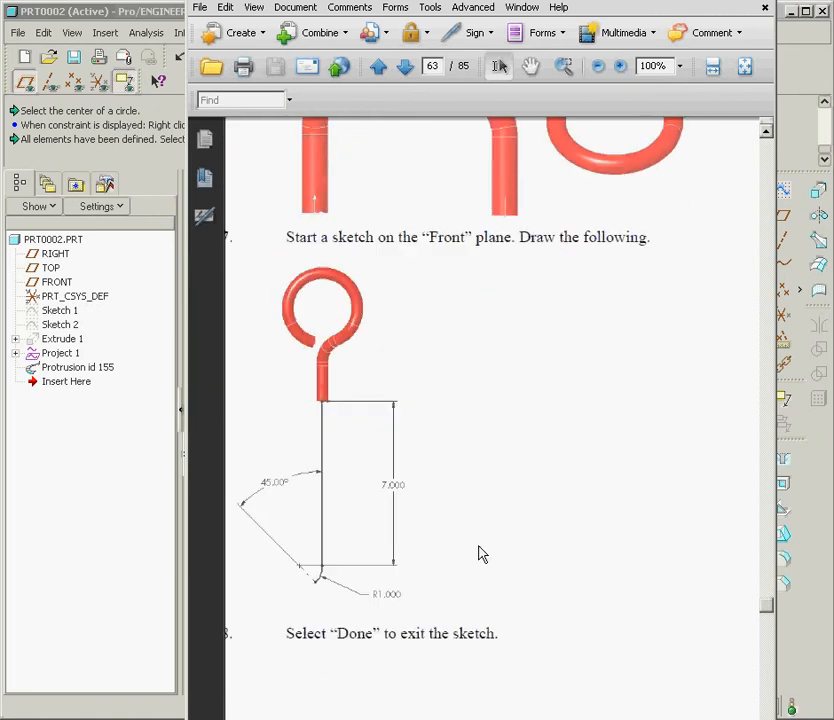
scroll(490, 420, "left", 3)
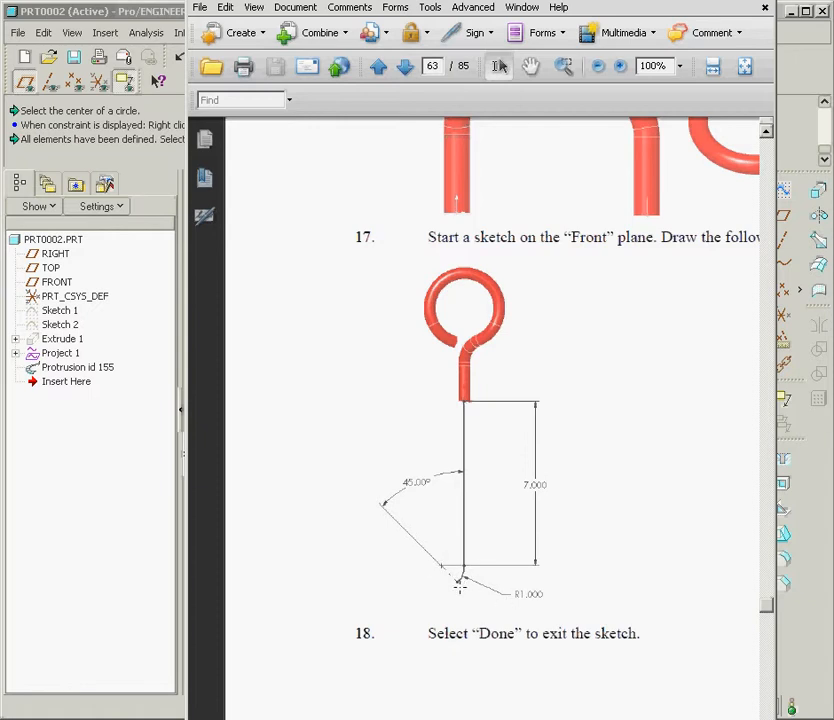
scroll(459, 585, "down", 10)
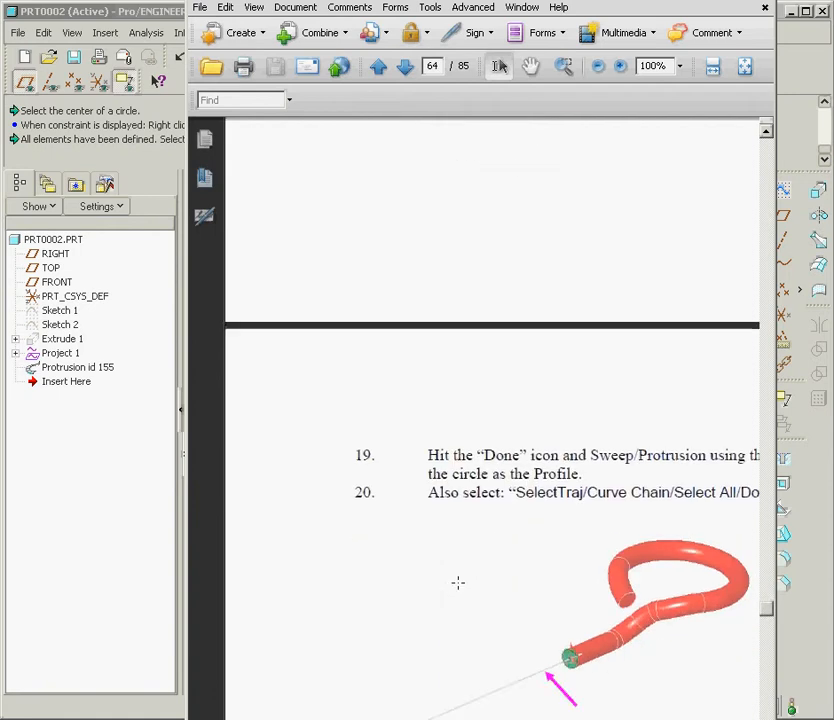
scroll(458, 582, "down", 10)
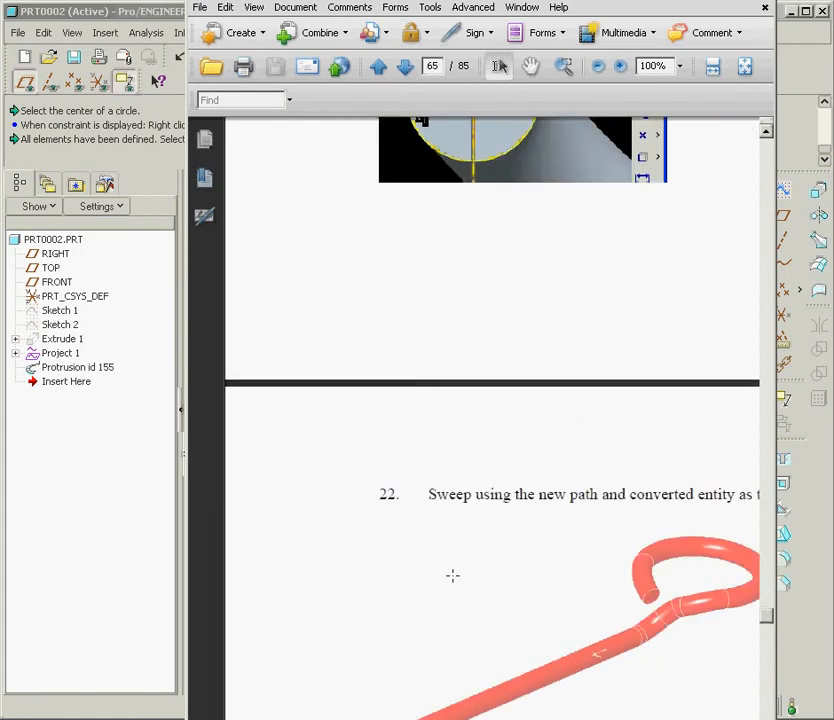
scroll(450, 572, "down", 5)
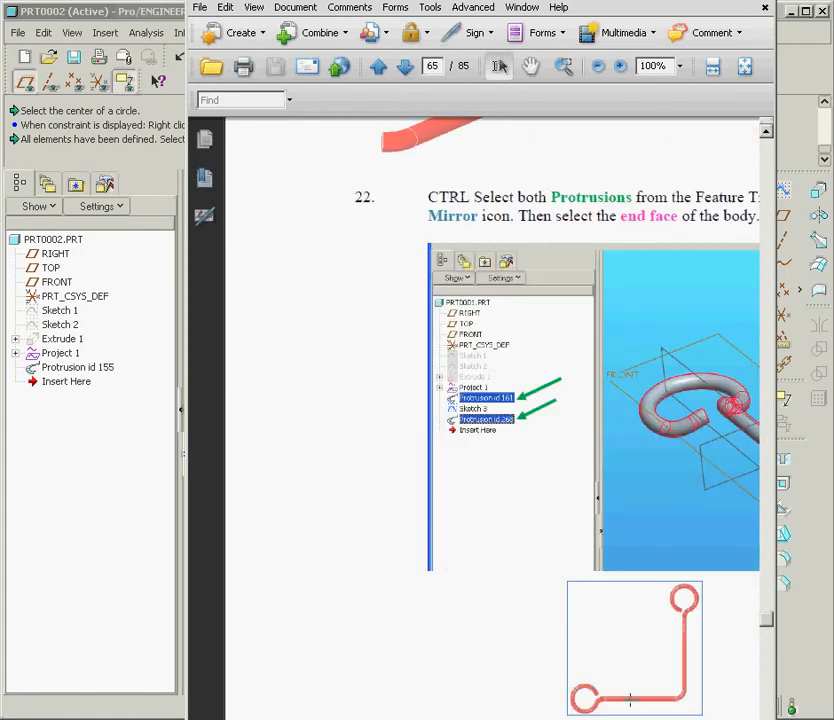
scroll(600, 640, "down", 5)
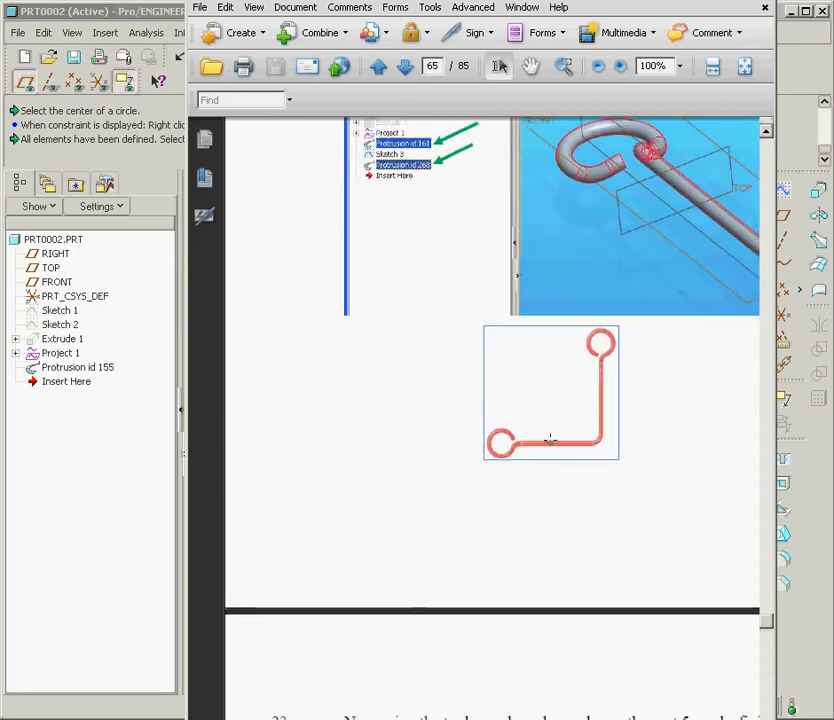
scroll(600, 375, "up", 15)
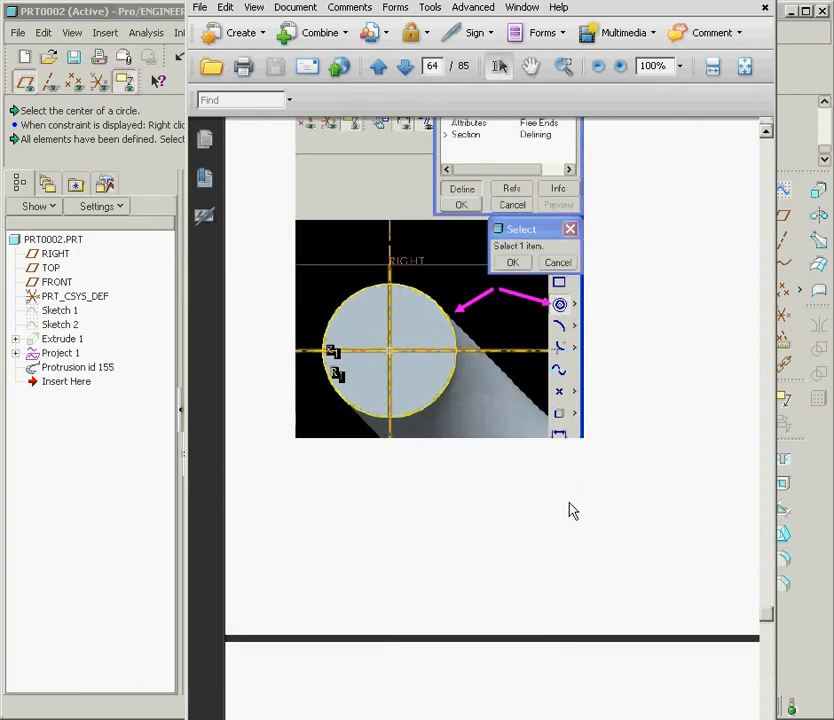
scroll(568, 448, "up", 14)
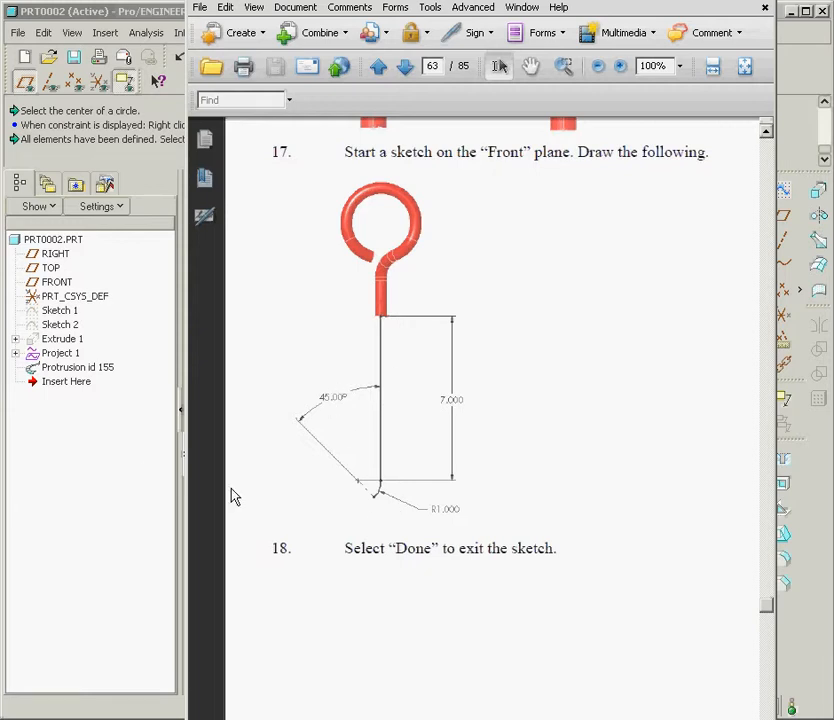
Switch back to Pro/ENGINEER and start a sketch on the FRONT datum plane, leaving room above the hook's straight end
left_click(137, 480)
scroll(403, 341, "up", 4)
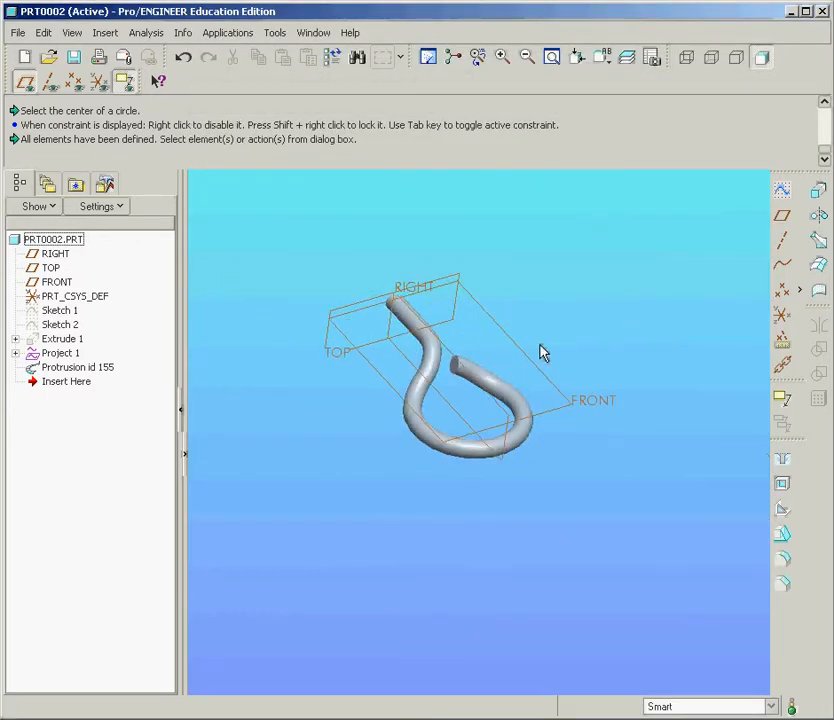
left_click(538, 379)
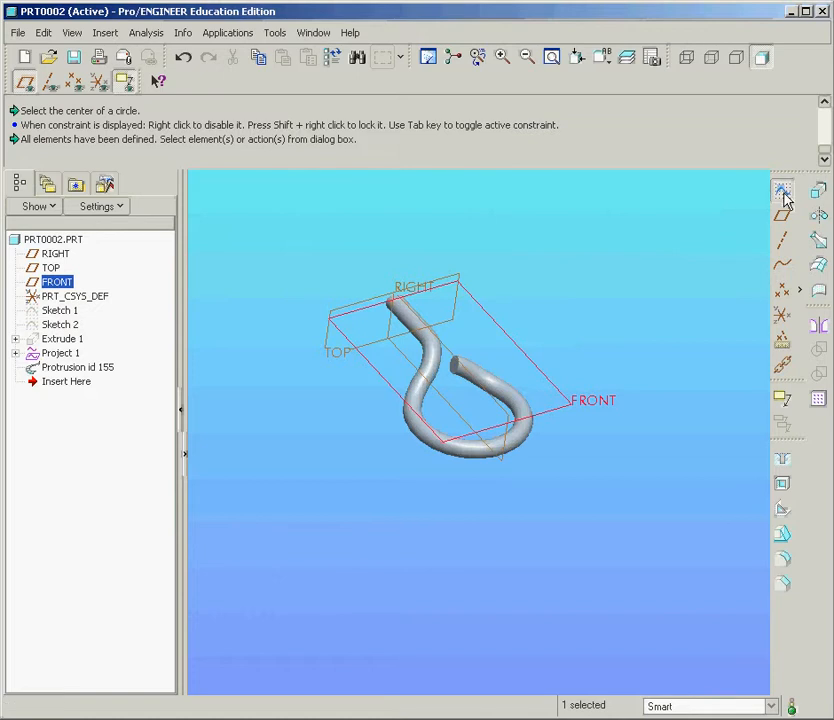
left_click(782, 191)
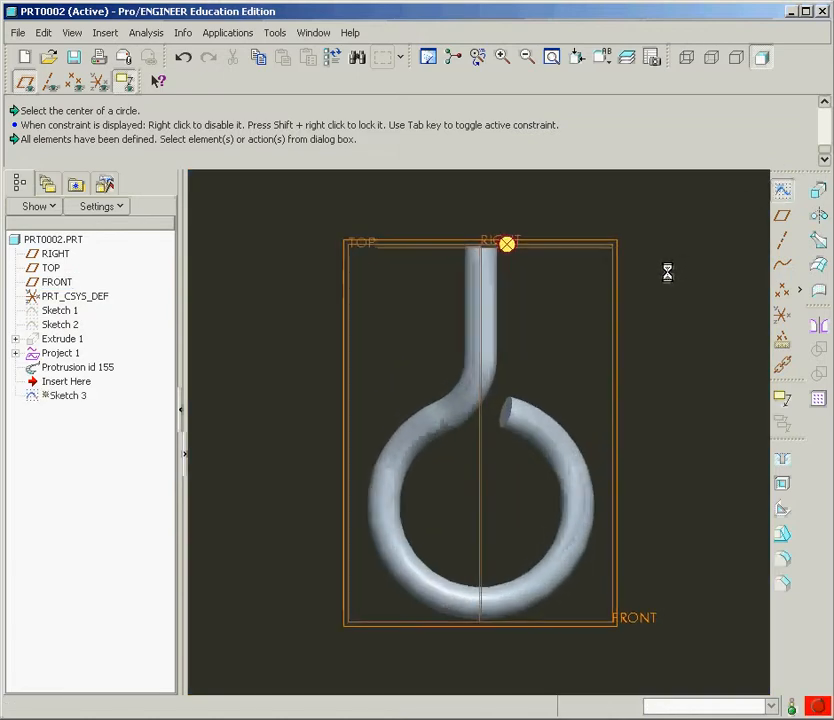
left_click(813, 202)
scroll(634, 297, "up", 5)
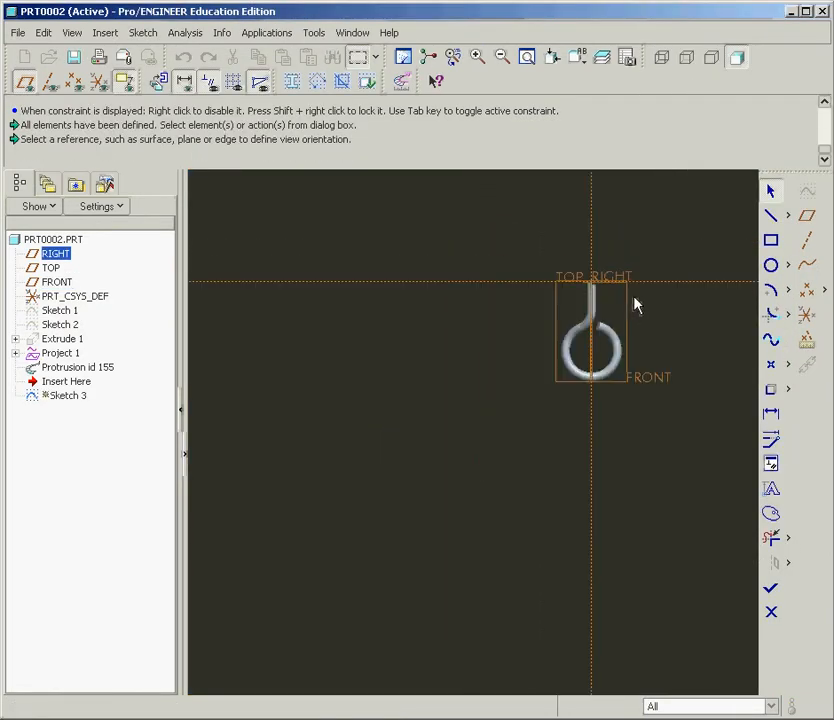
scroll(358, 479, "up", 3)
scroll(443, 352, "down", 4)
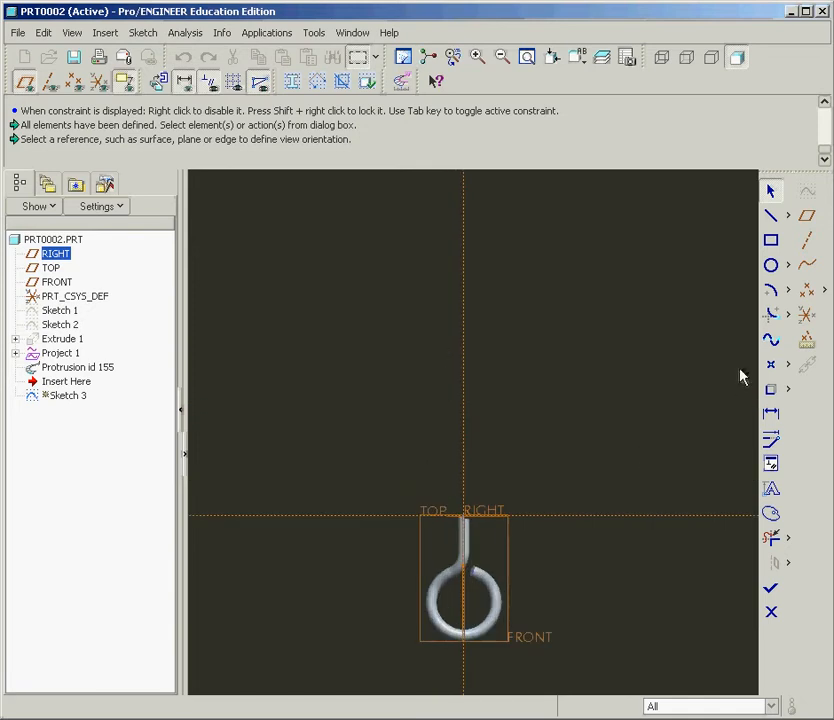
Sketch a vertical line about 9.9 long upward from the reference intersection at the hook's straight end
left_click(770, 217)
left_click(464, 518)
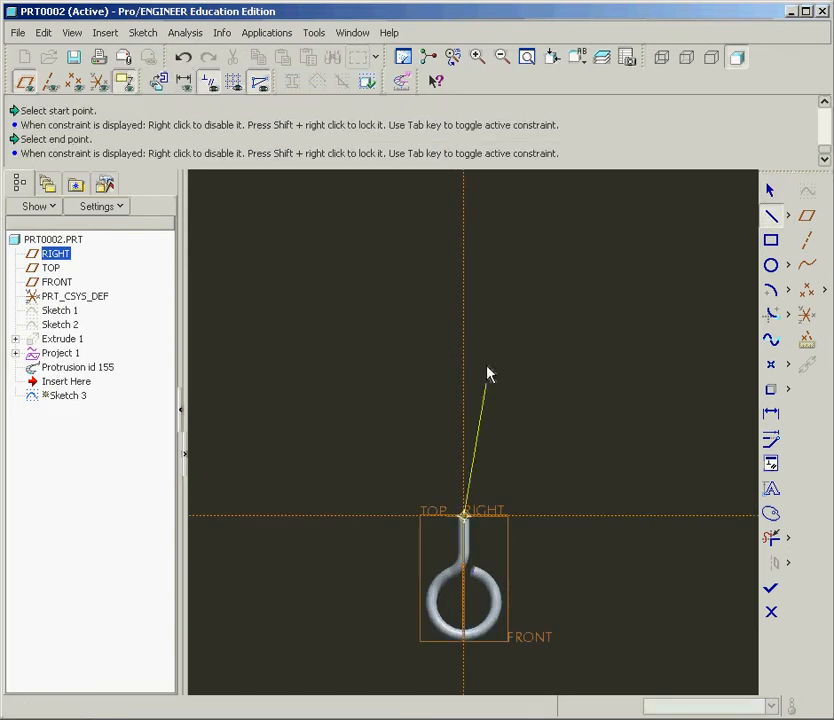
left_click(464, 301)
middle_click(498, 333)
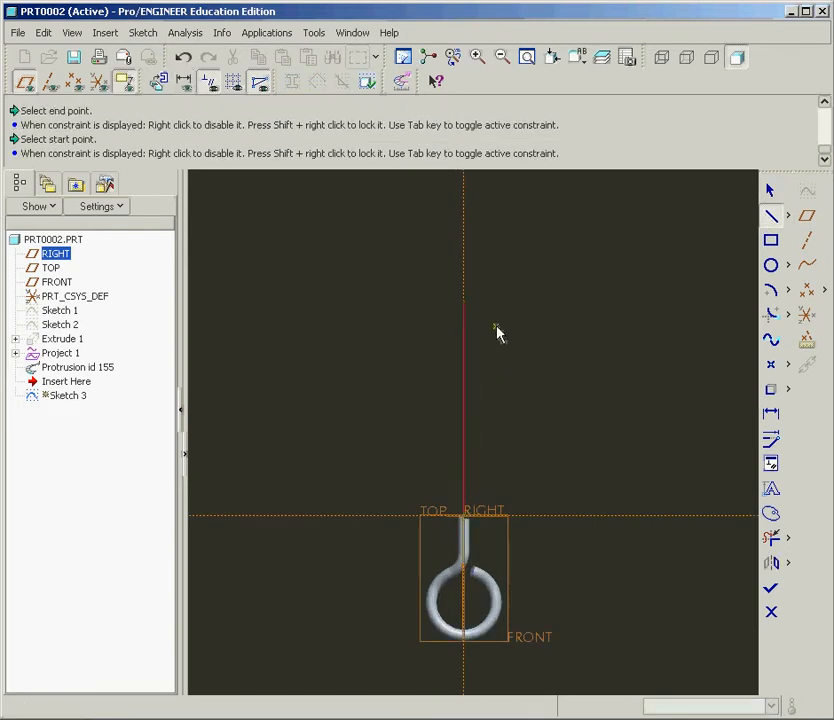
Add a tangent-end arc of about 1.97 radius curving to the right from the vertical line's upper end
left_click(771, 293)
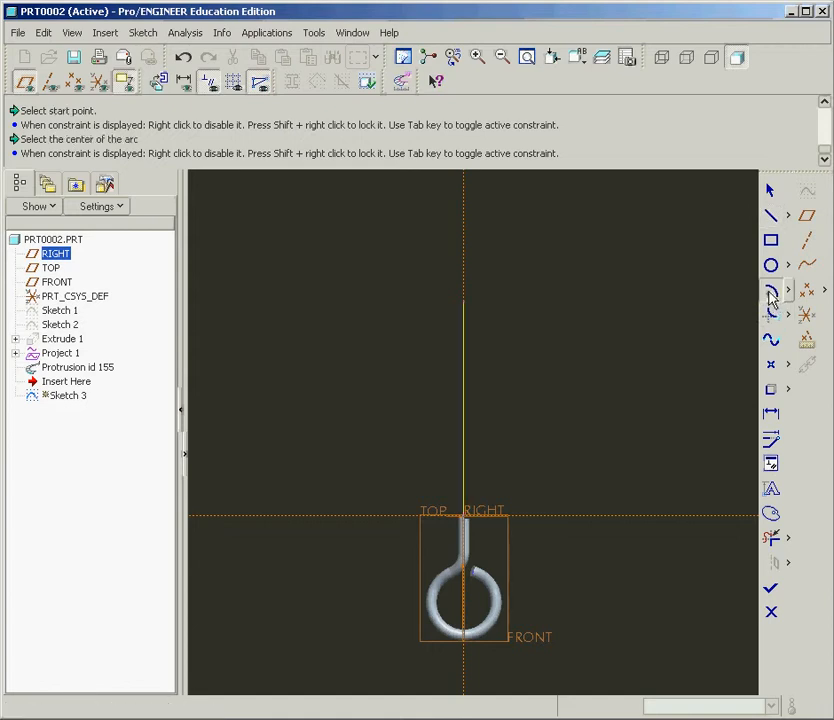
left_click(464, 300)
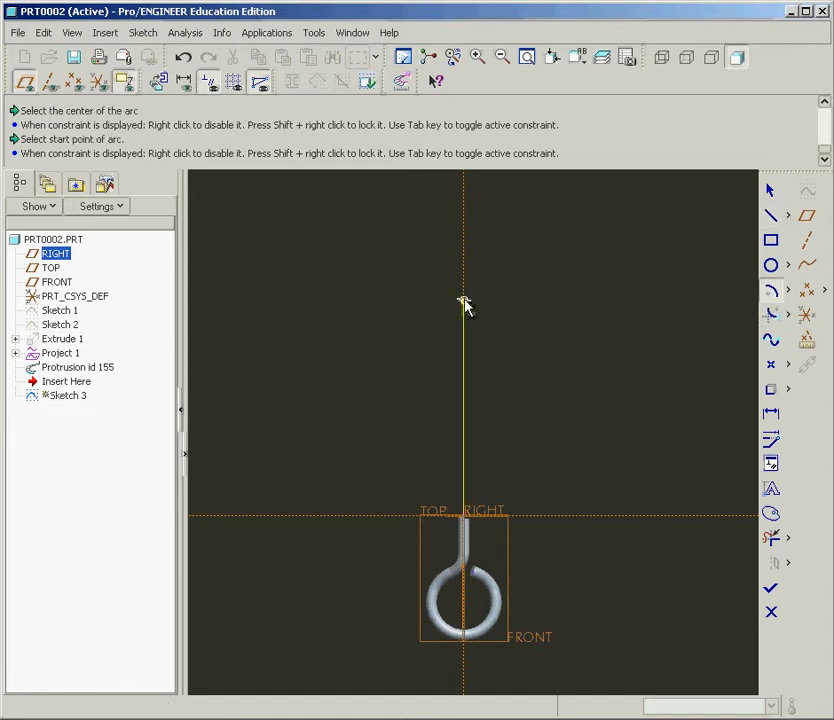
left_click(788, 290)
left_click(642, 292)
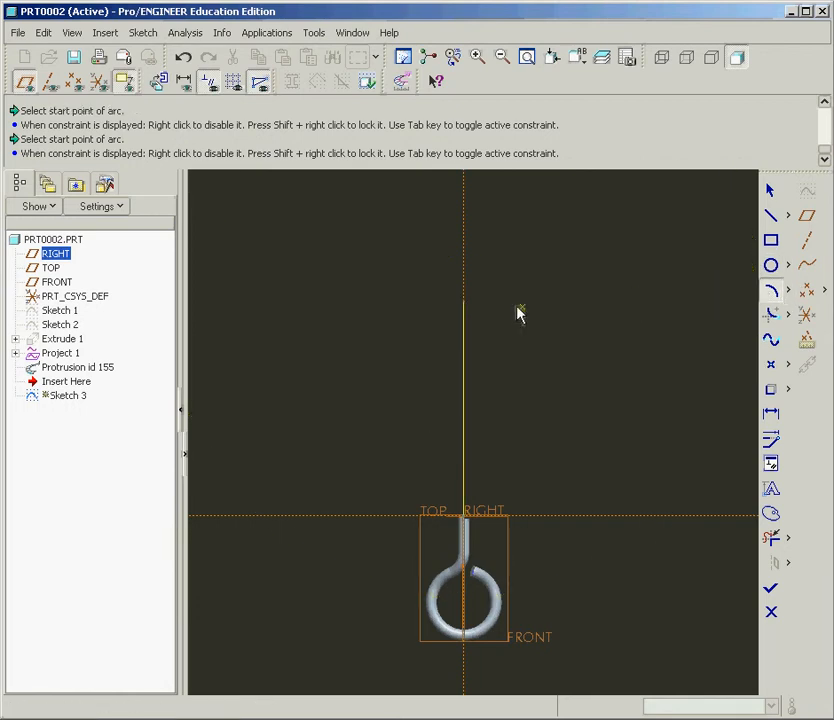
left_click(461, 301)
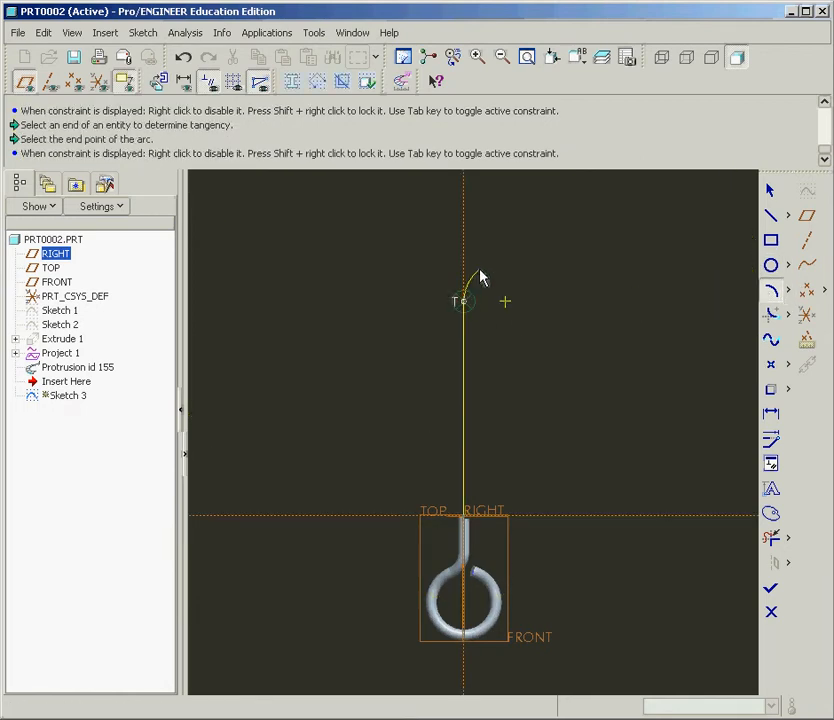
left_click(480, 277)
middle_click(488, 279)
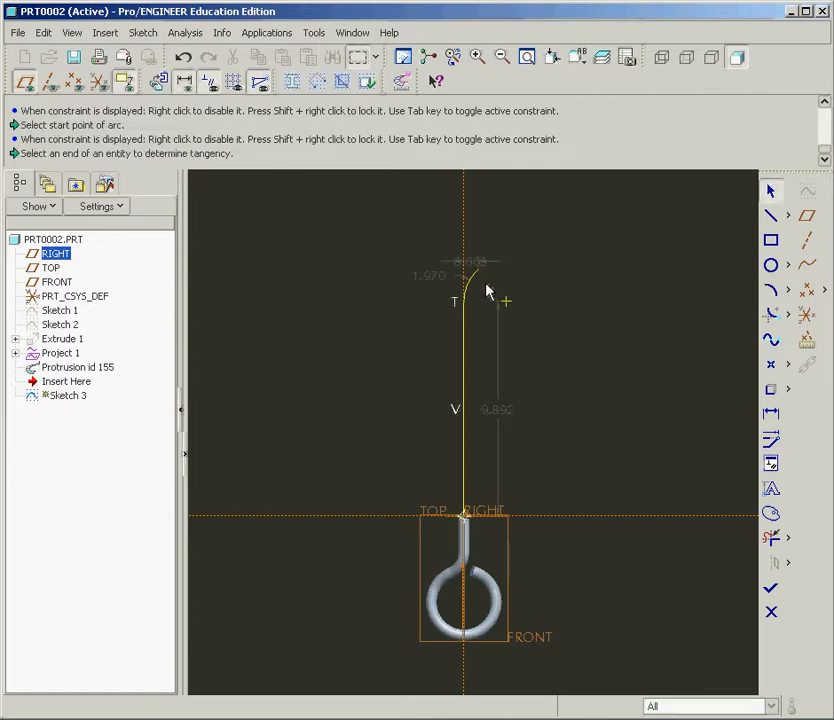
Set the vertical line's length to 7 and the tangent arc's radius to 1
scroll(490, 353, "down", 1)
double_click(503, 425)
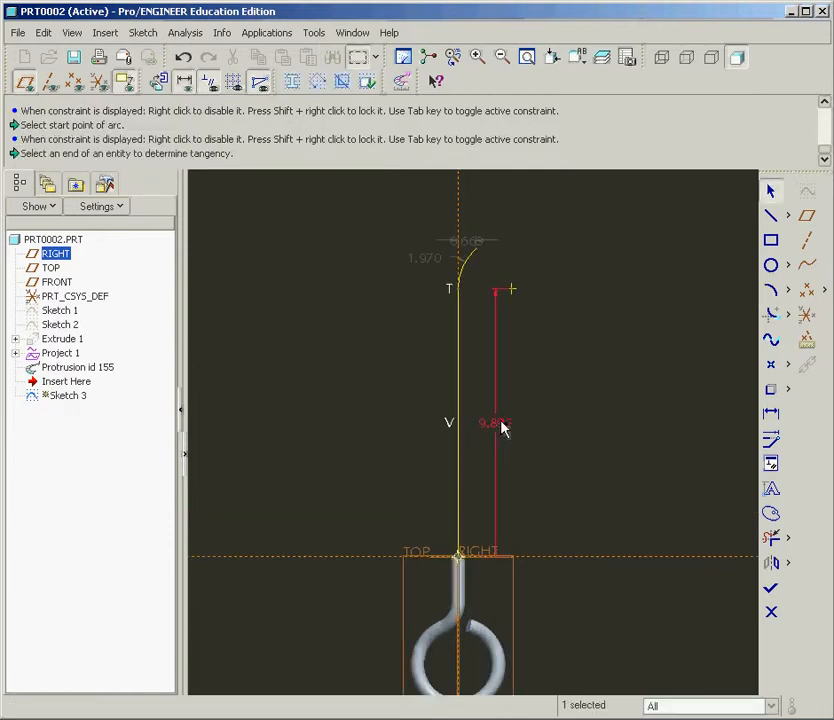
type("7")
key("Return")
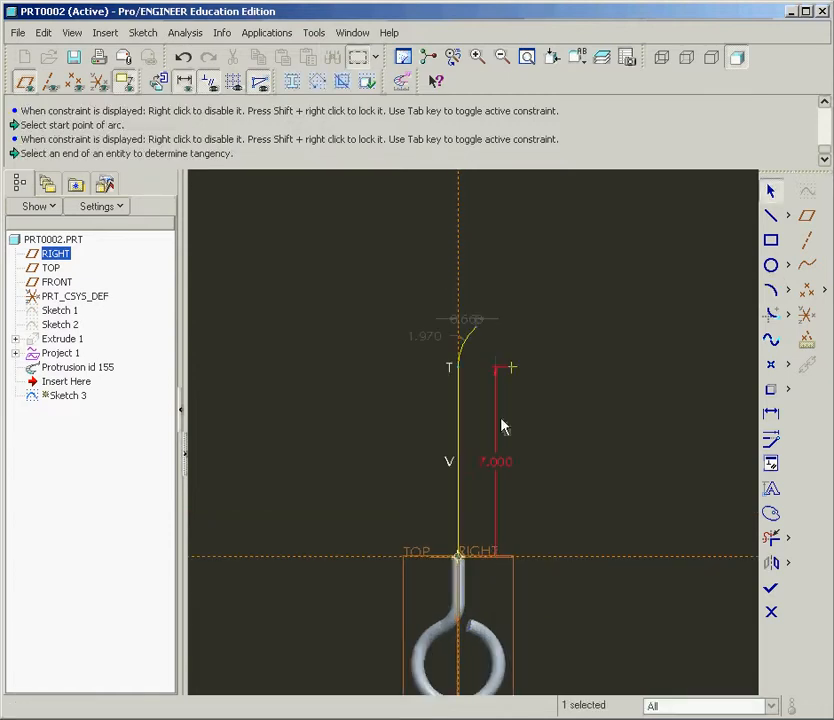
double_click(430, 338)
type("1412356")
key("Return")
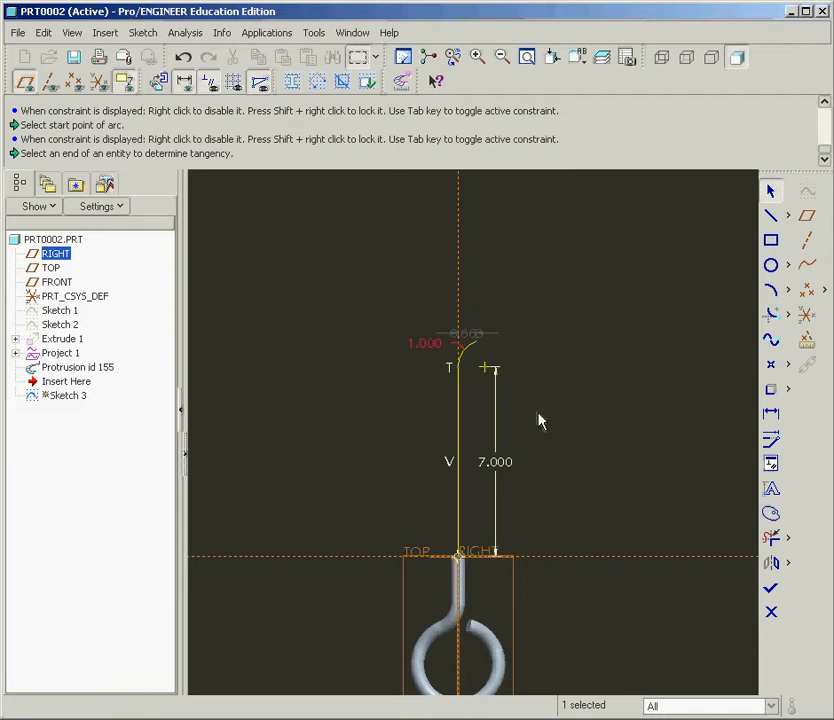
scroll(545, 418, "down", 1)
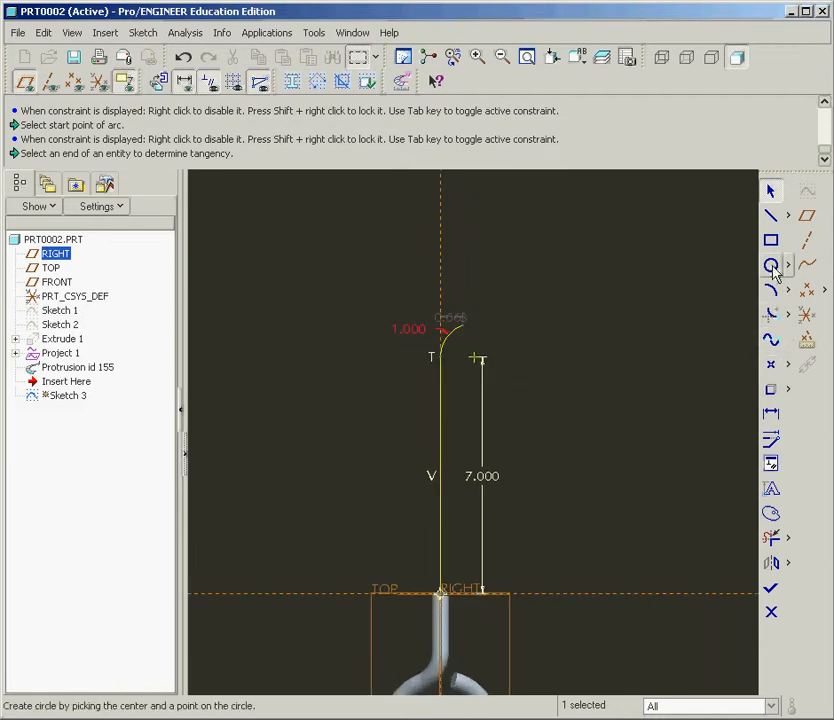
Draw a centerline through the tangent arc's center and the arc's free end
left_click(789, 216)
left_click(829, 216)
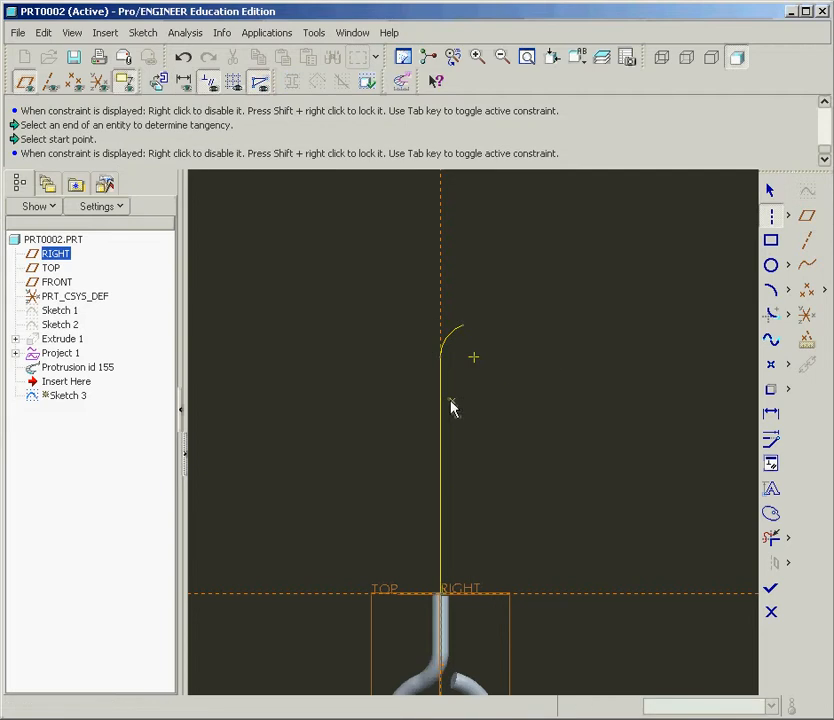
left_click(474, 359)
left_click(463, 330)
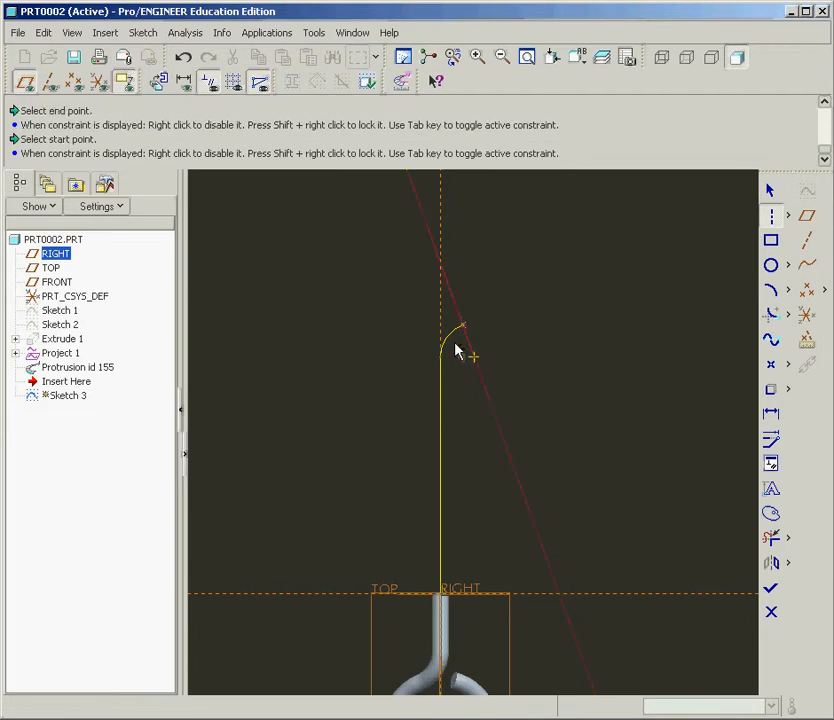
left_click(769, 190)
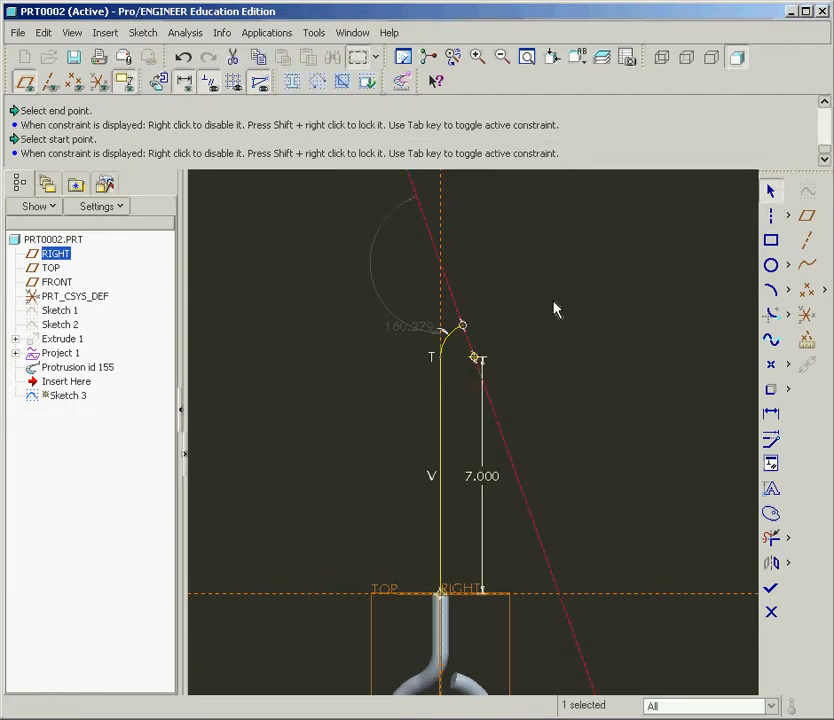
Dimension the angle between the centerline and the vertical line and set it to 45 degrees
scroll(452, 369, "up", 4)
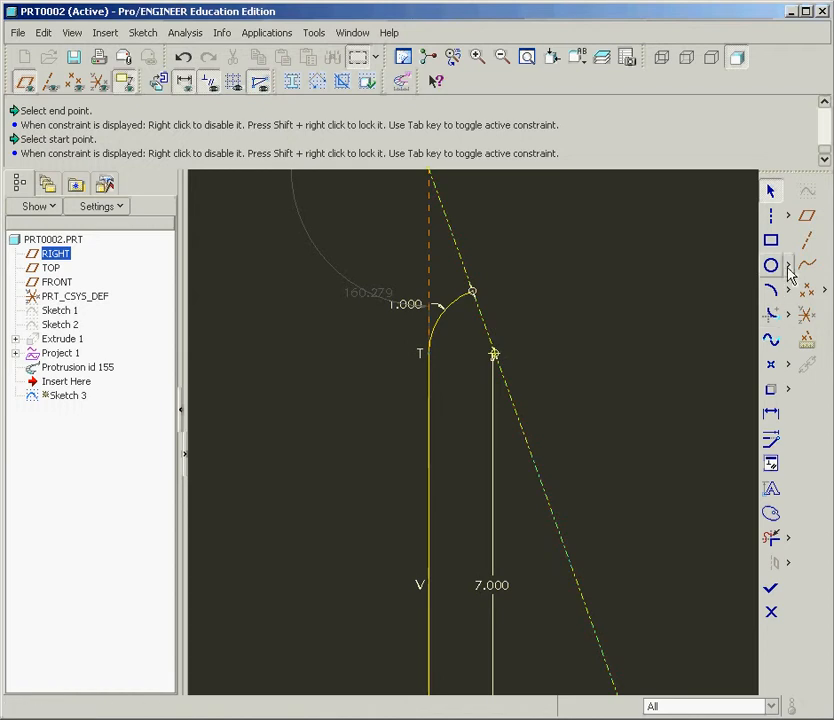
left_click(771, 414)
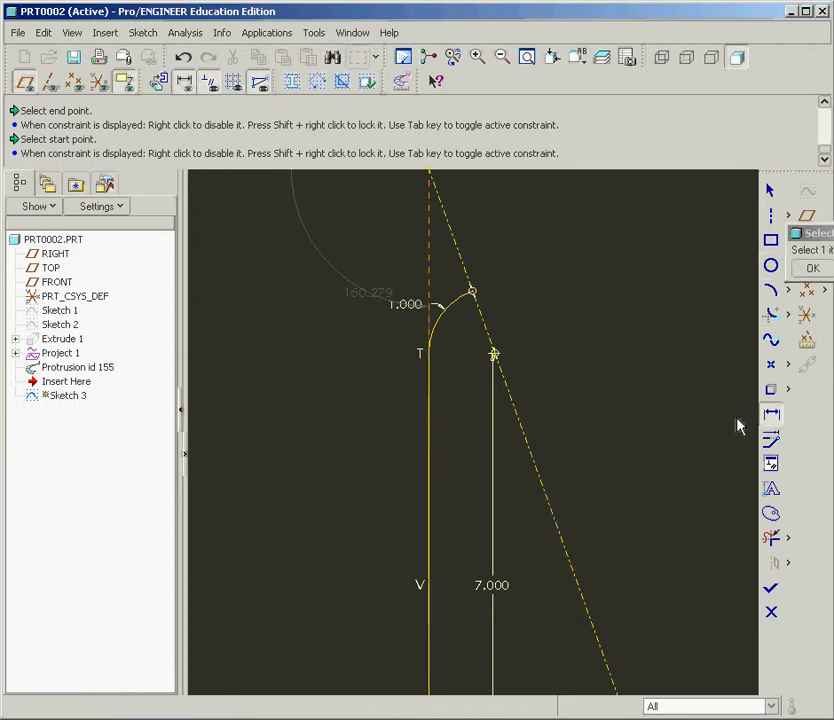
left_click(532, 460)
left_click(431, 460)
middle_click(473, 462)
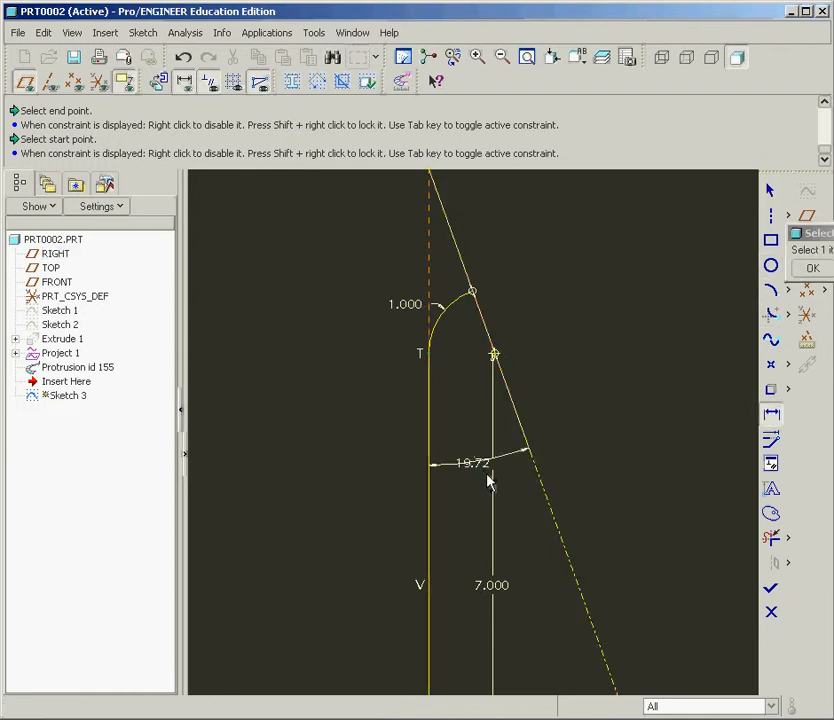
left_click(813, 269)
double_click(473, 462)
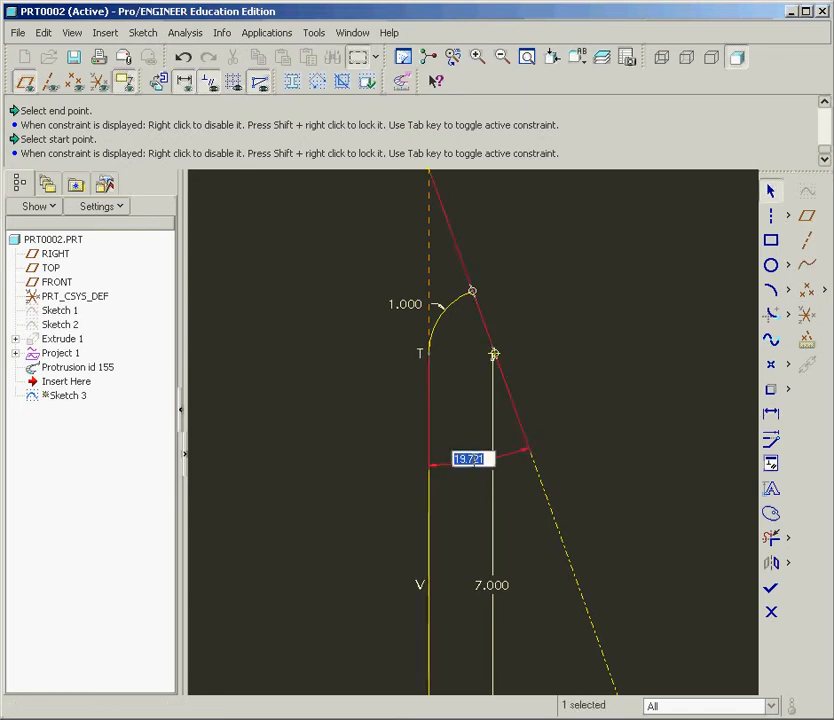
type("45")
key("Return")
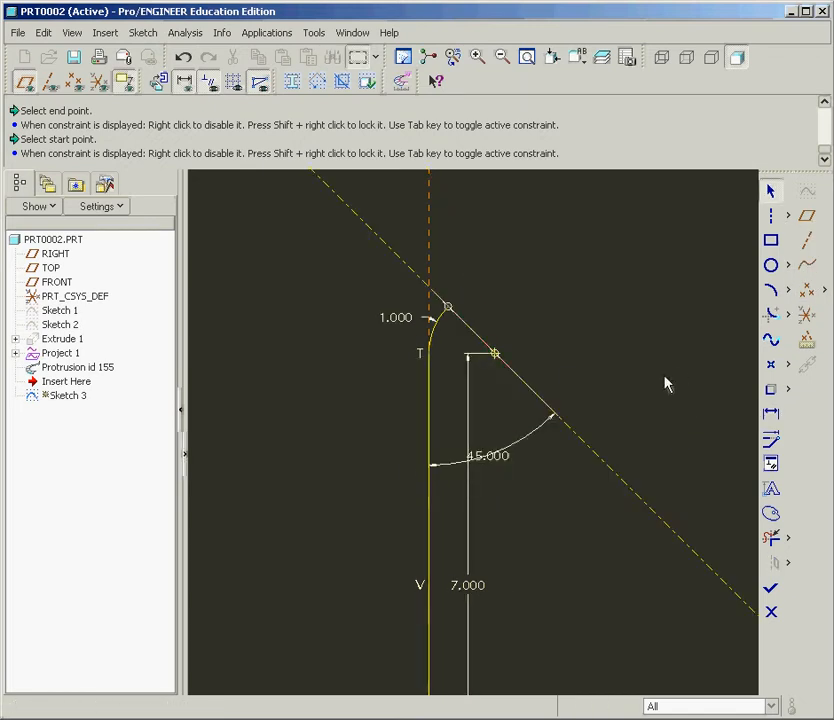
Complete the wire extension's path sketch and return to the part
scroll(567, 473, "down", 3)
scroll(521, 624, "down", 2)
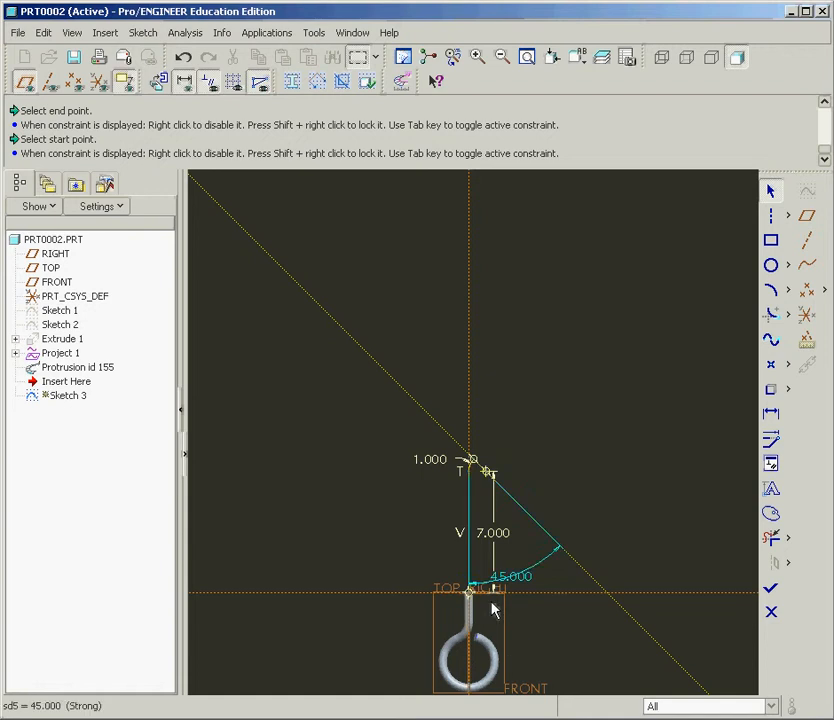
scroll(497, 620, "down", 2)
scroll(469, 545, "up", 4)
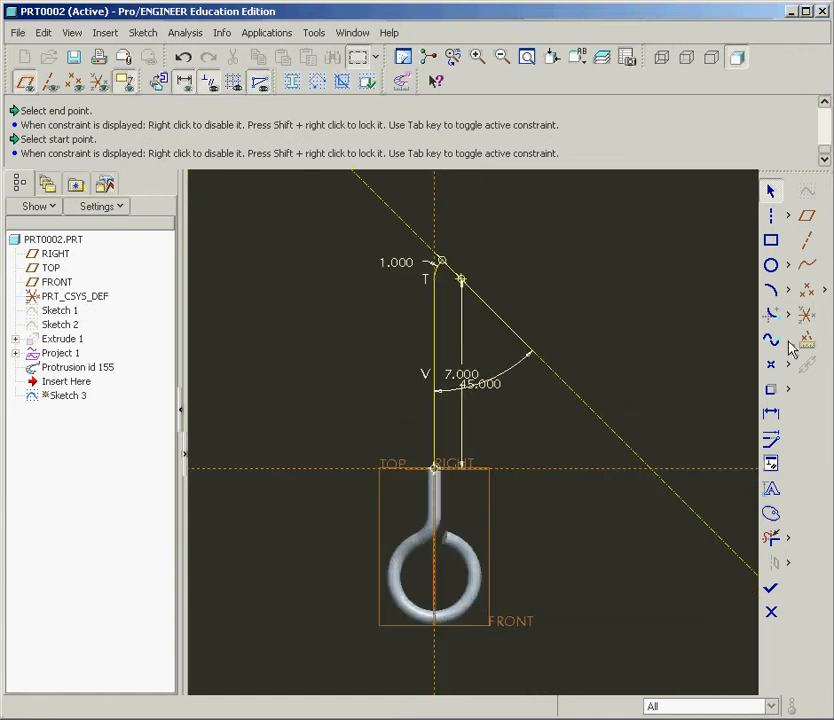
left_click(770, 590)
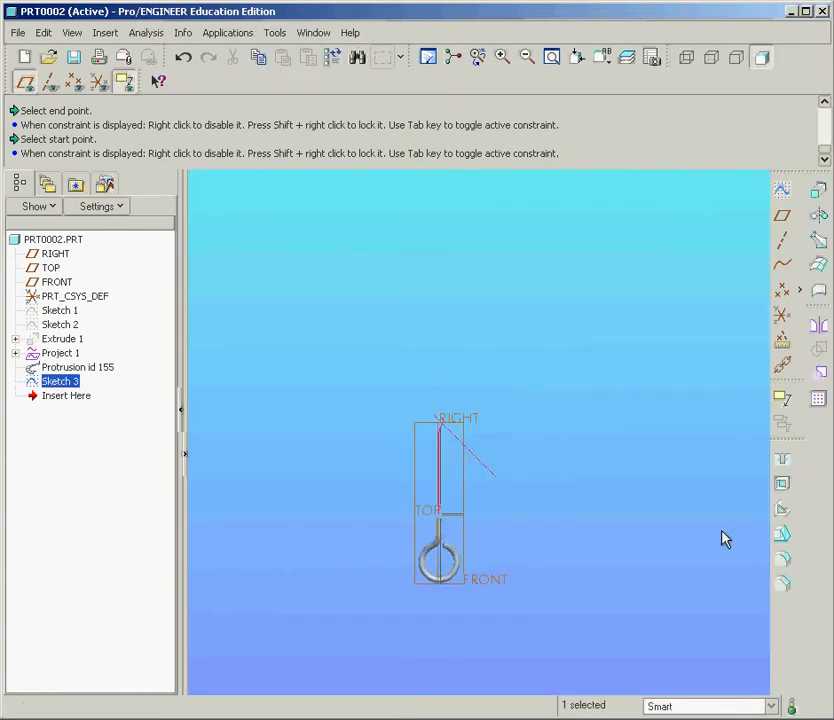
Start a swept protrusion and select the entire Sketch 3 curve chain as its trajectory
mouse_move(722, 540)
middle_mouse_down()
mouse_move(513, 433)
mouse_move(544, 508)
mouse_move(516, 410)
mouse_move(473, 480)
mouse_move(553, 406)
middle_mouse_up()
scroll(624, 354, "up", 4)
scroll(595, 392, "up", 3)
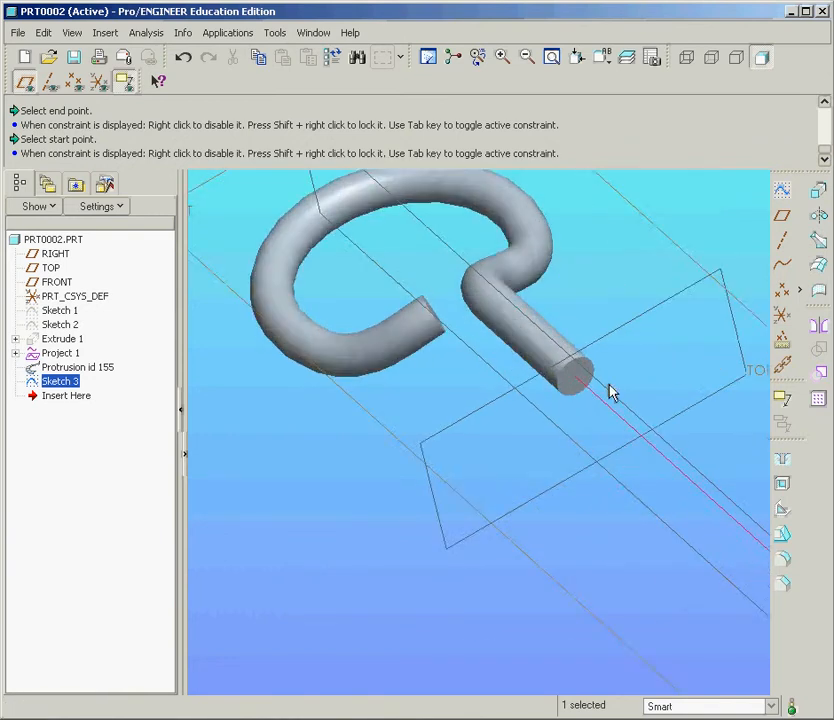
scroll(615, 395, "down", 3)
scroll(555, 456, "down", 2)
scroll(534, 411, "up", 5)
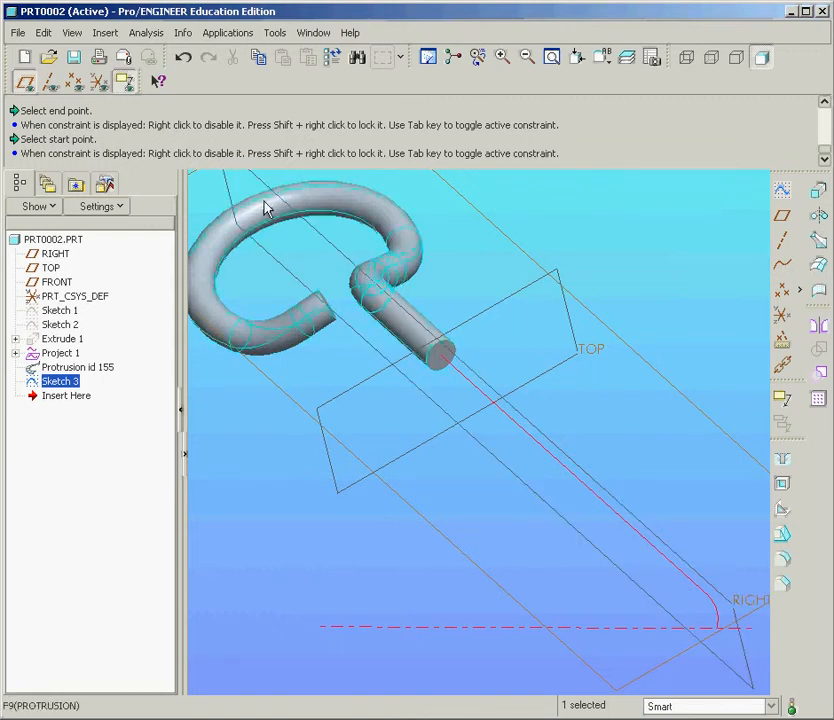
left_click(71, 34)
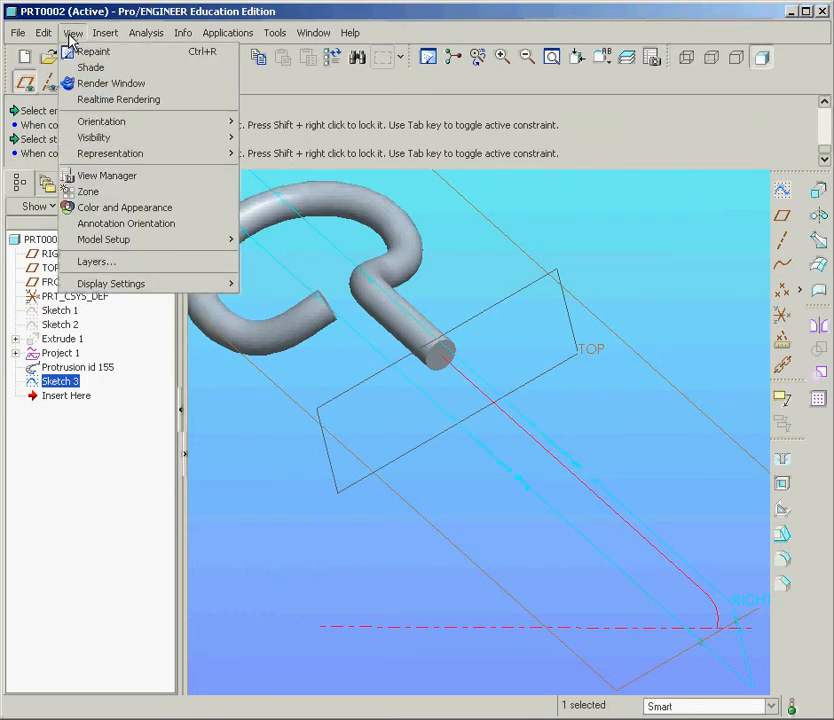
mouse_move(96, 36)
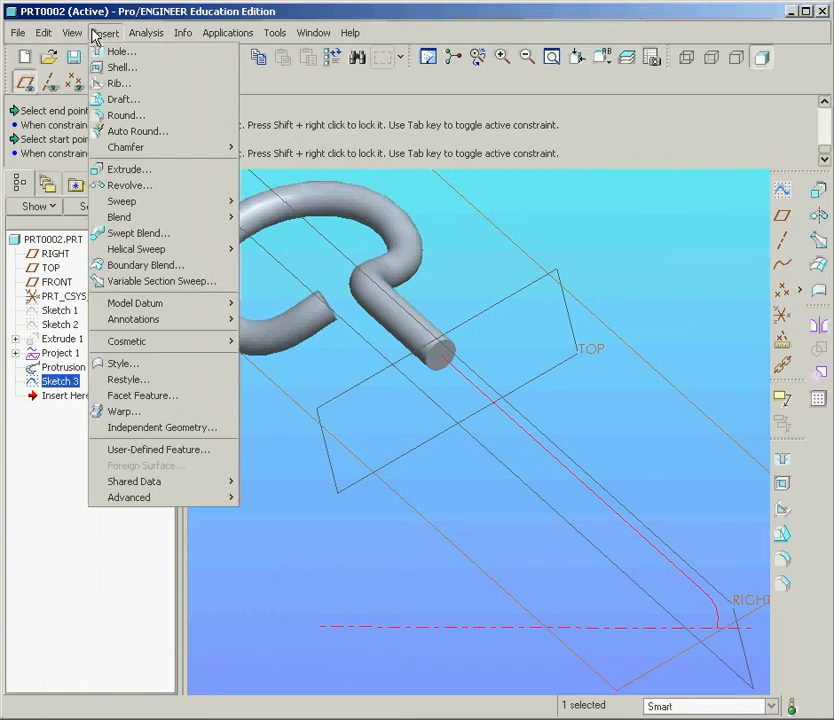
mouse_move(210, 205)
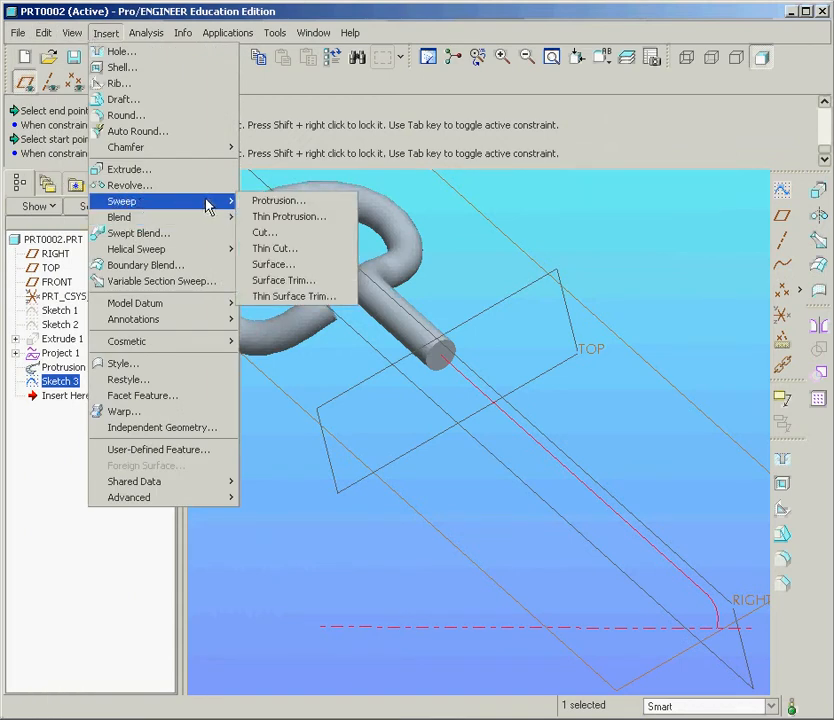
left_click(278, 205)
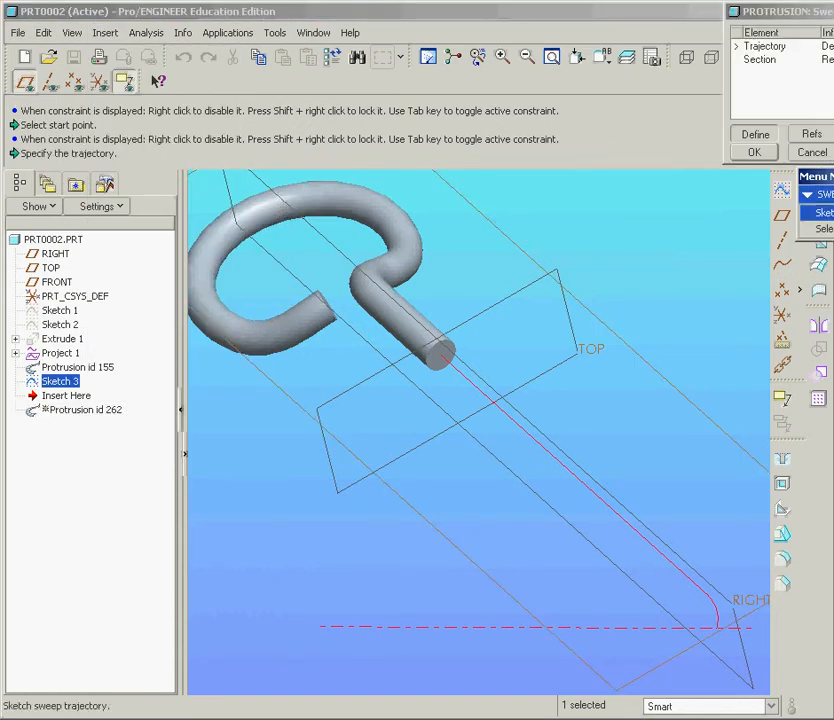
left_click(719, 238)
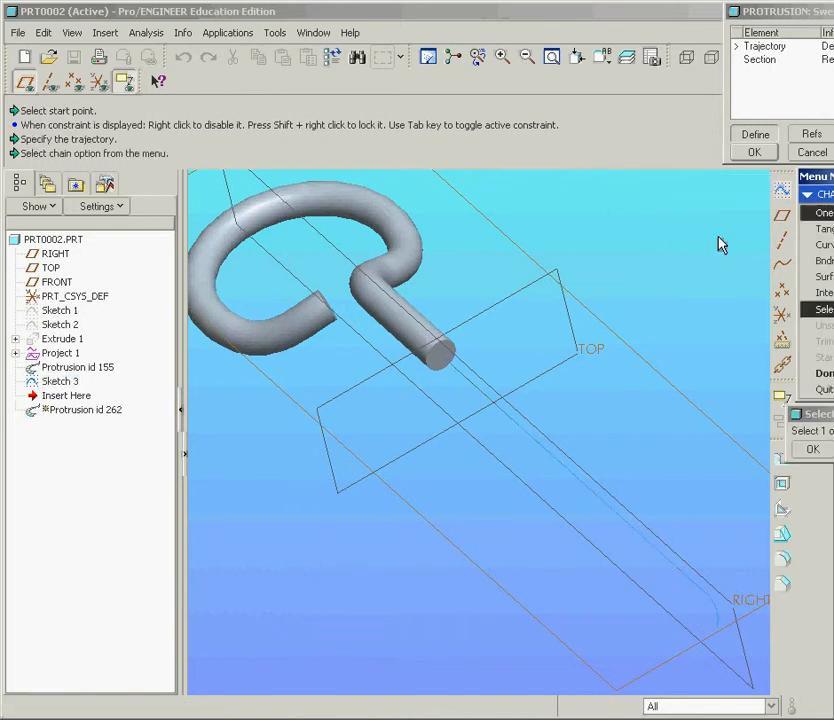
left_click(822, 244)
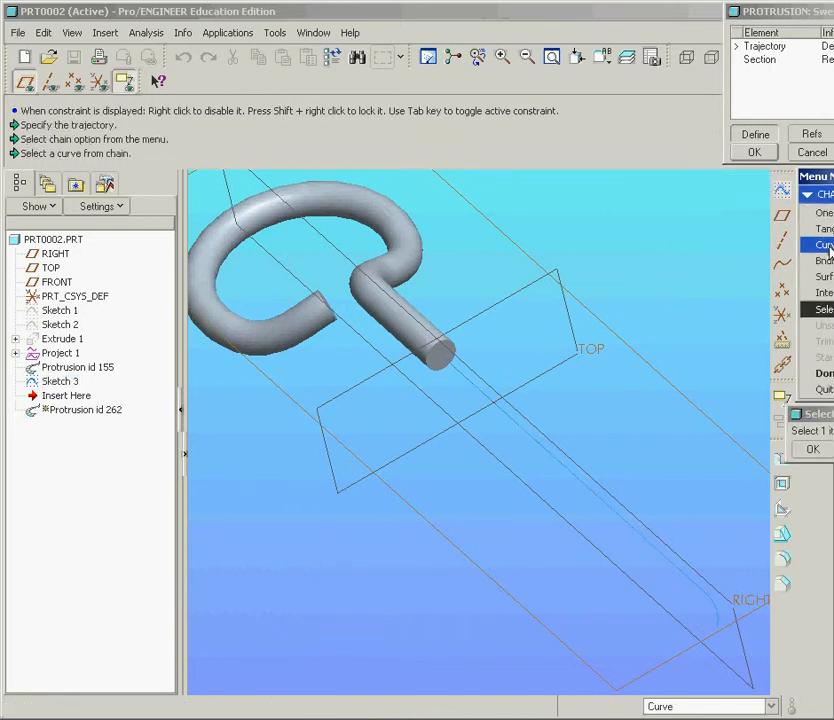
left_click(473, 389)
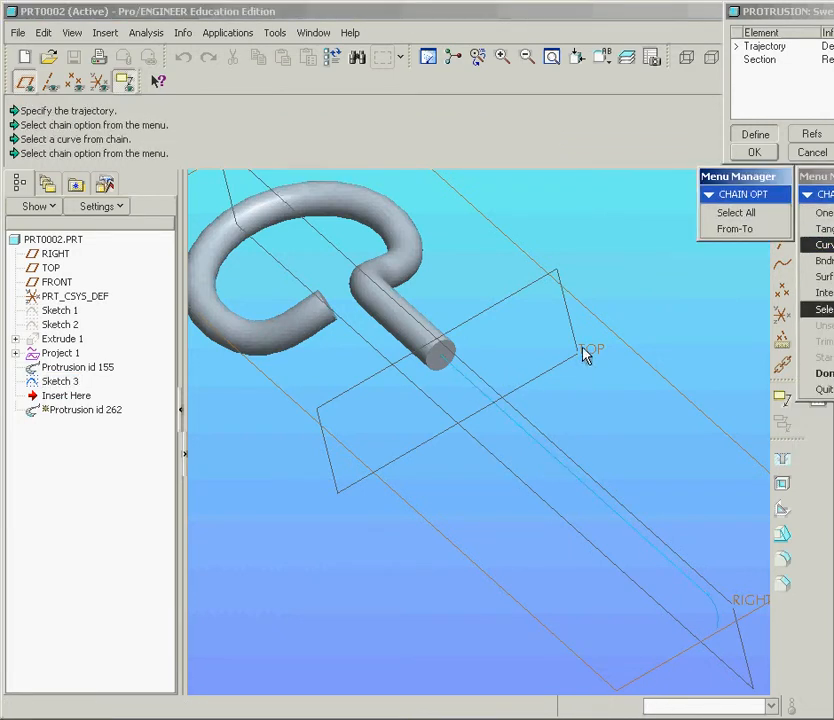
left_click(740, 214)
Move the trajectory's start point to the hook's straight end, accept the chain, and use free ends for the sweep
scroll(605, 330, "up", 3)
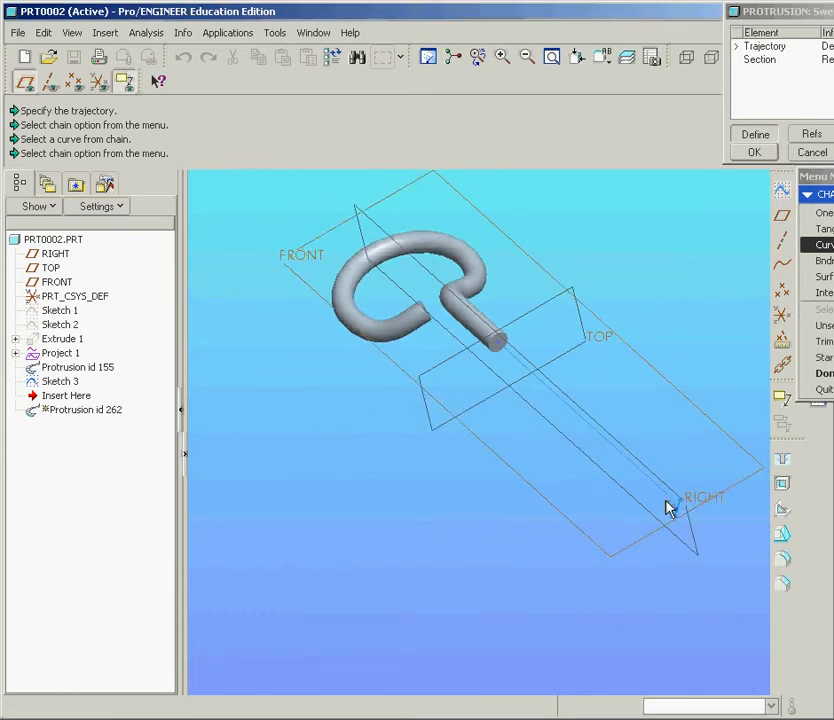
scroll(675, 515, "down", 5)
scroll(676, 515, "up", 3)
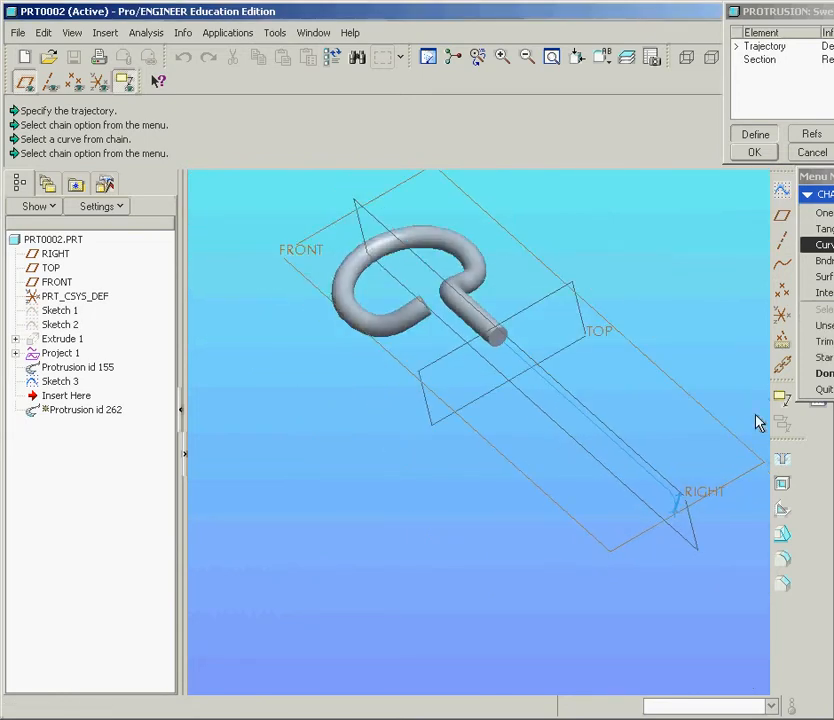
left_click(826, 365)
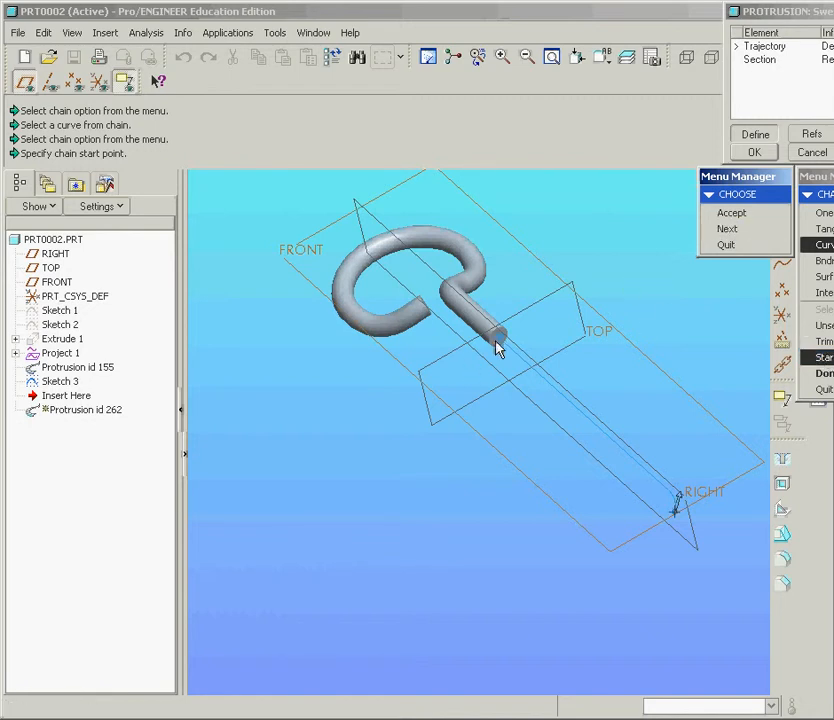
left_click(726, 244)
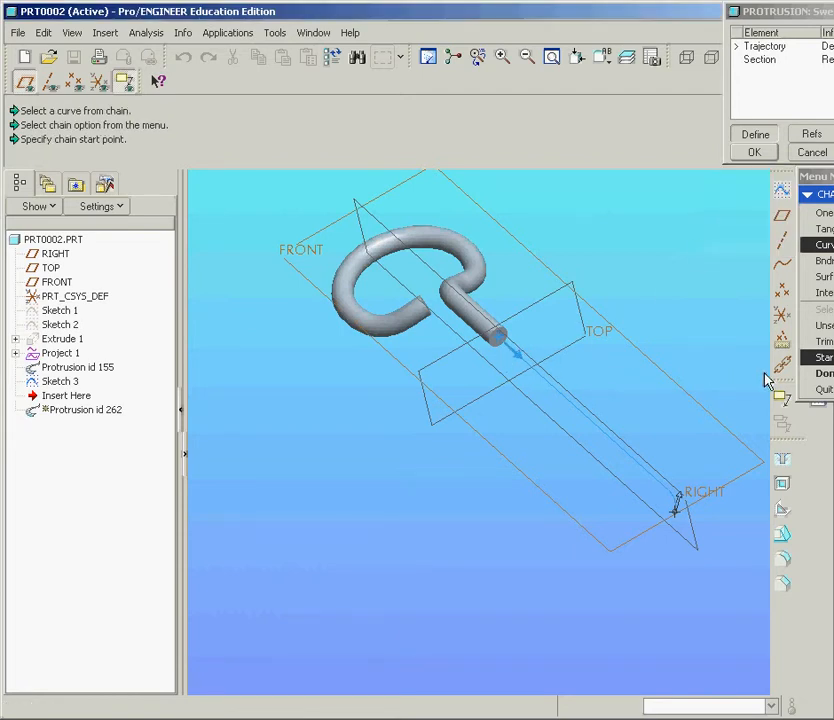
left_click(823, 374)
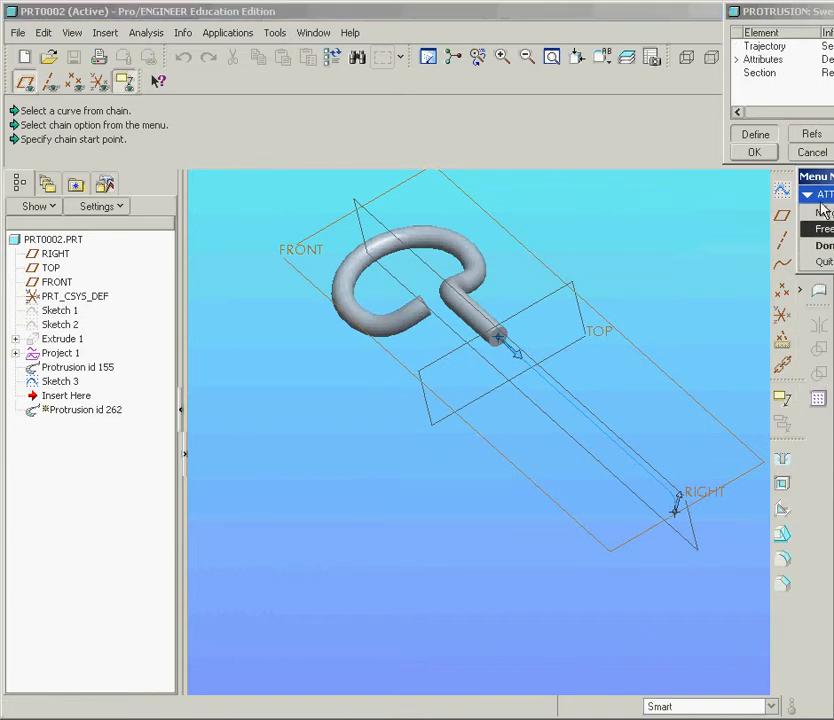
left_click_drag(829, 178, 720, 187)
left_click(719, 255)
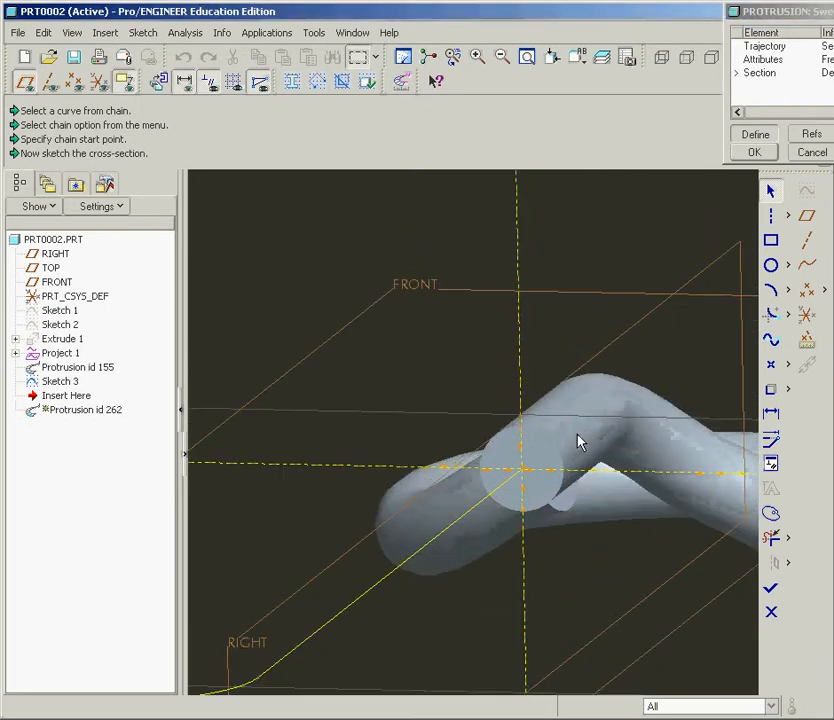
Sketch the sweep section as a circle concentric with the hook wire's end face and equal to it in radius
left_click(782, 267)
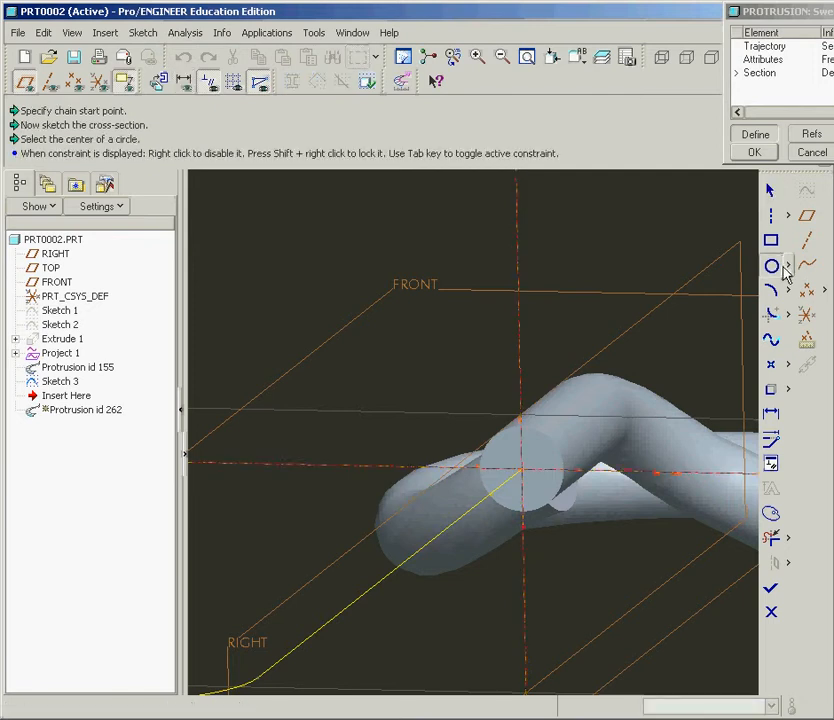
left_click(788, 267)
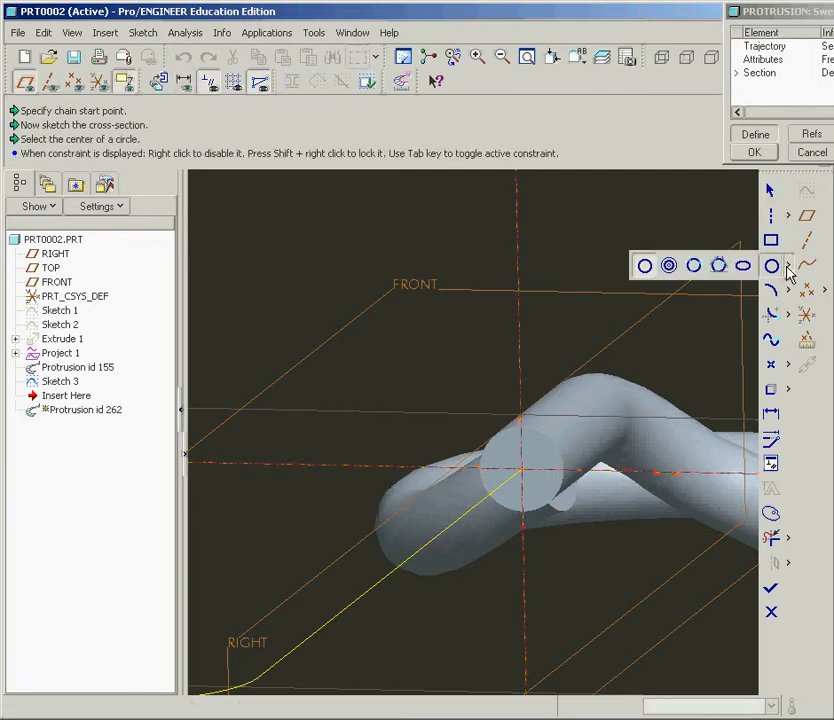
left_click(669, 266)
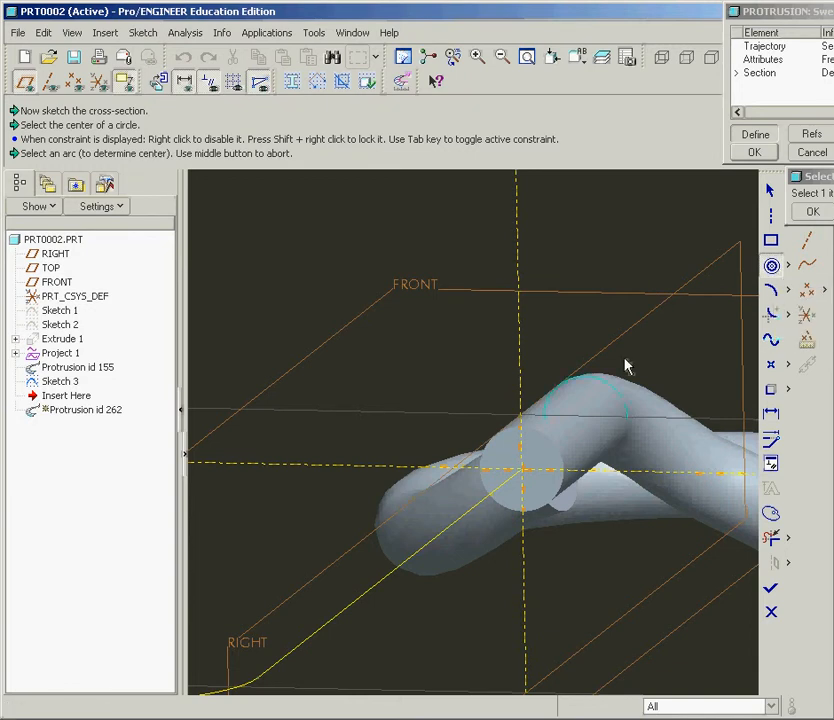
left_click(547, 440)
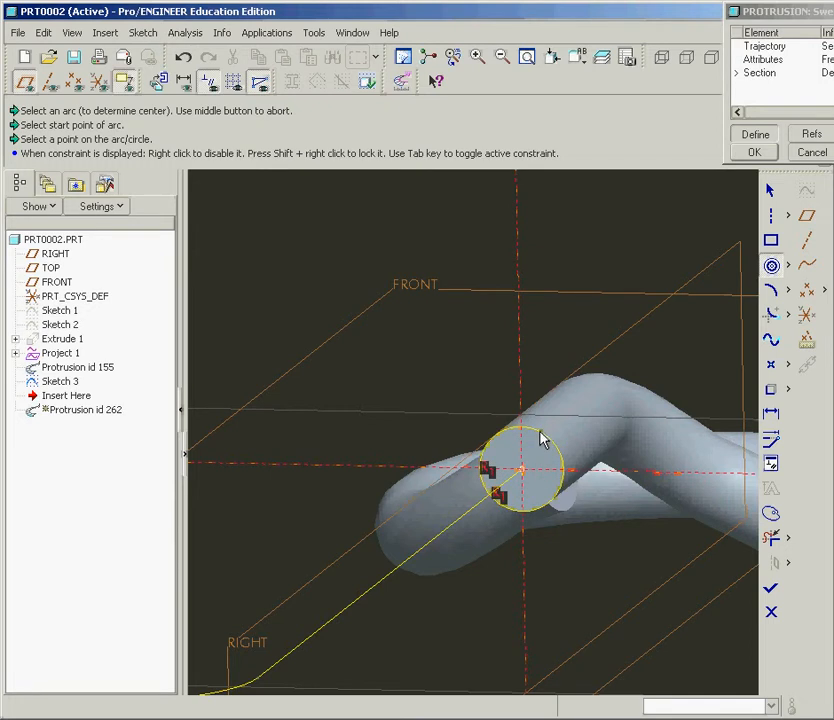
left_click(540, 440)
middle_click(549, 433)
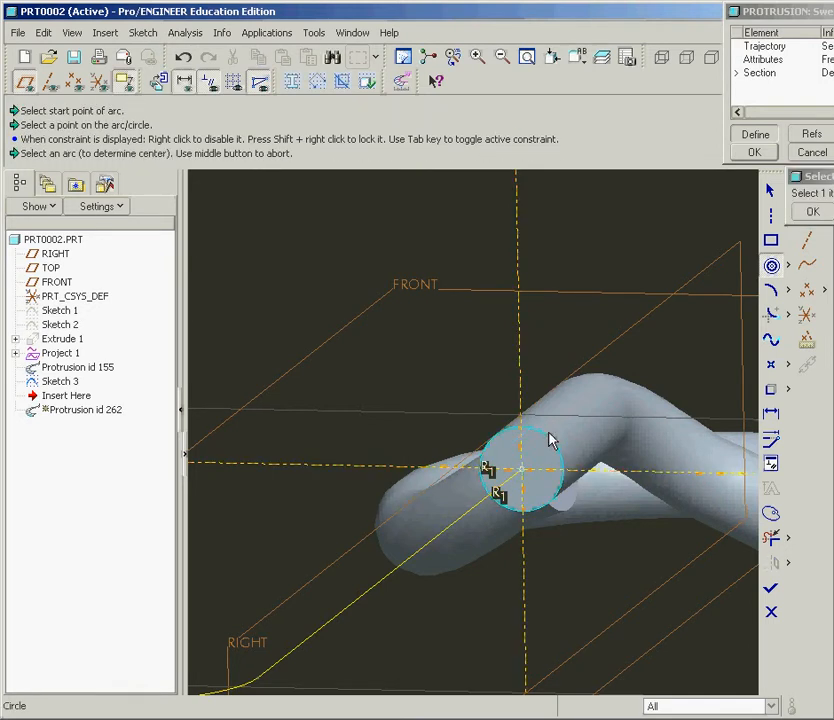
left_click(803, 212)
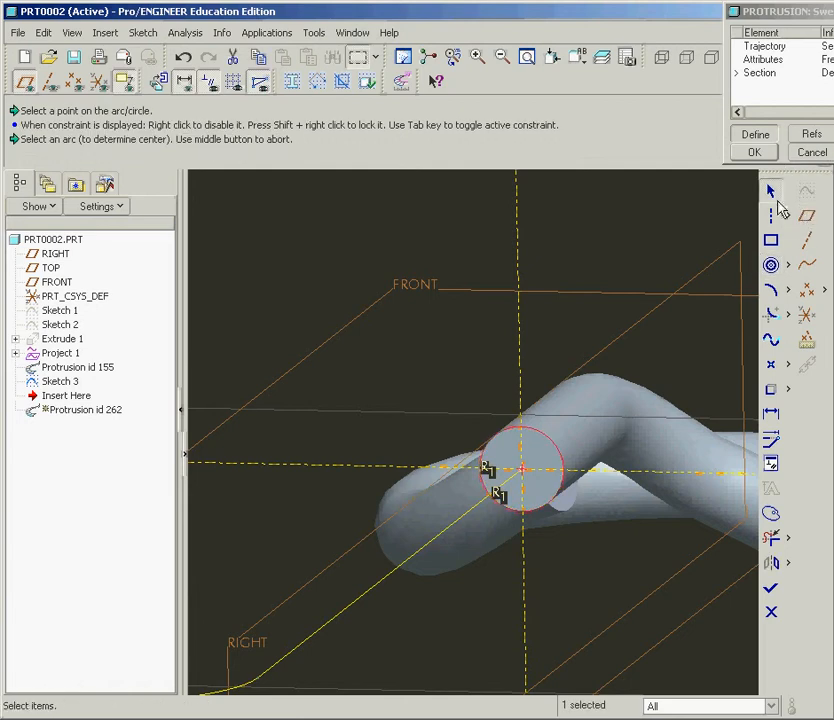
Complete the section and create the swept protrusion along the path to extend the hook's straight wire
left_click(754, 152)
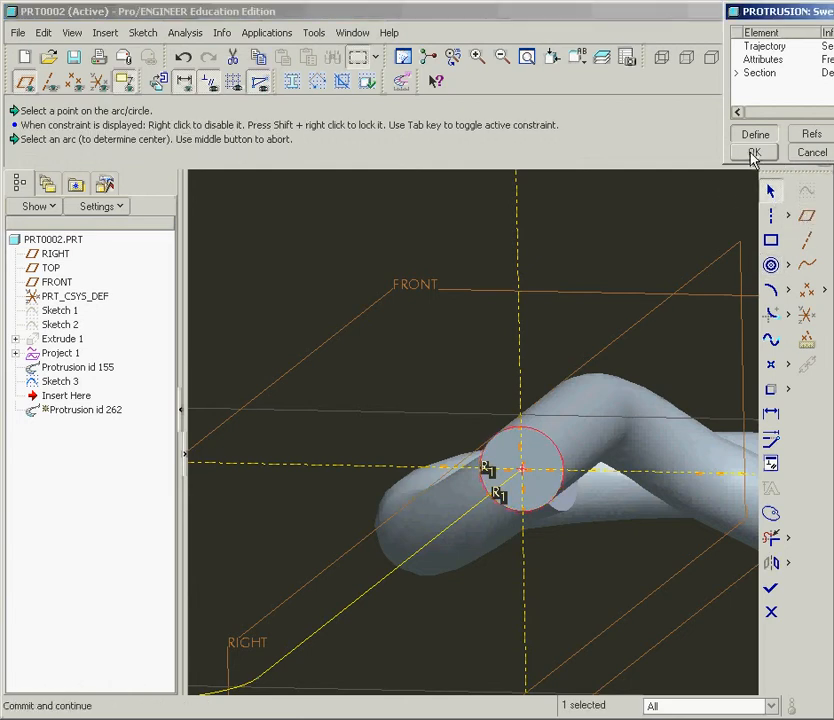
left_click(770, 589)
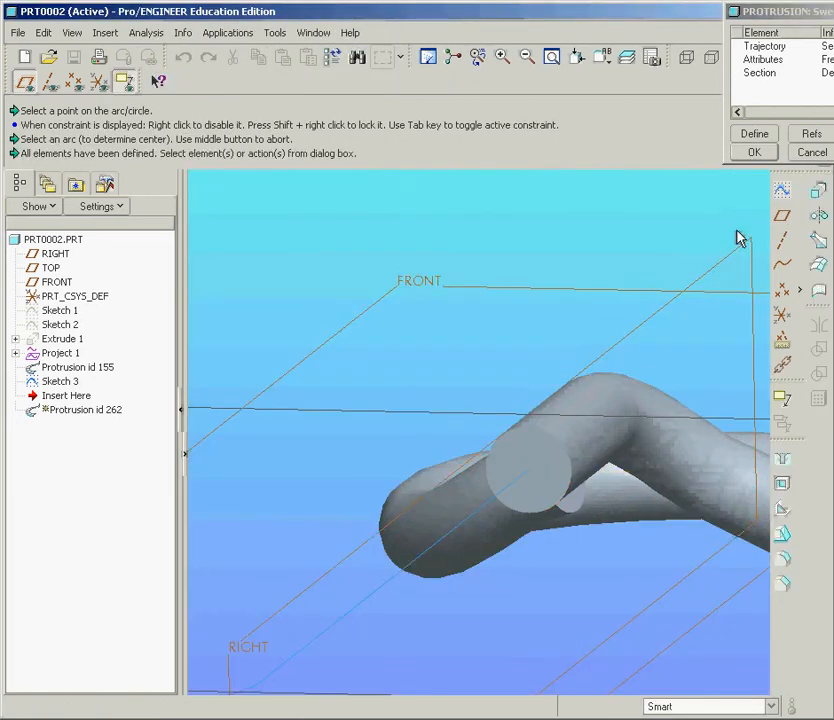
left_click(753, 152)
key("ctrl+d")
middle_click_drag(462, 397, 460, 313)
scroll(452, 244, "up", 3)
scroll(443, 244, "down", 5)
middle_click_drag(443, 244, 428, 352)
scroll(428, 380, "up", 2)
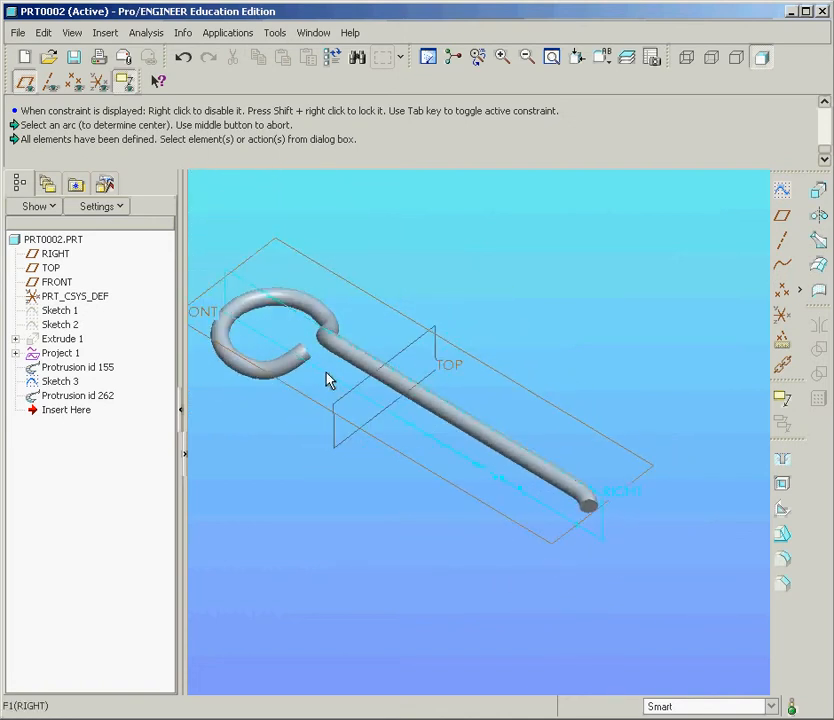
Mirror both swept wire protrusions about the flat end face of the wire's bent end
left_click(76, 368)
left_click(90, 396, "ctrl")
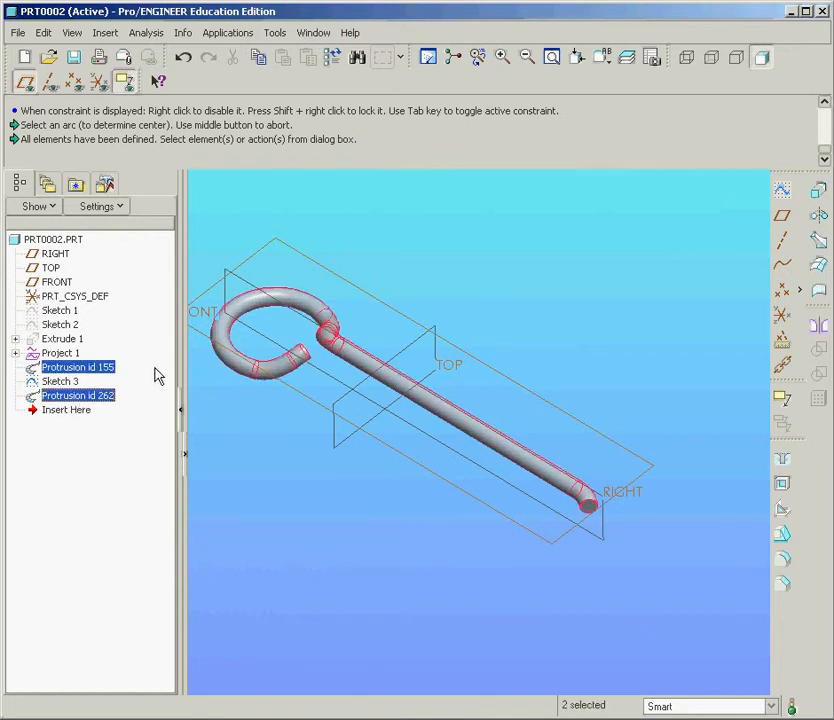
left_click(818, 328)
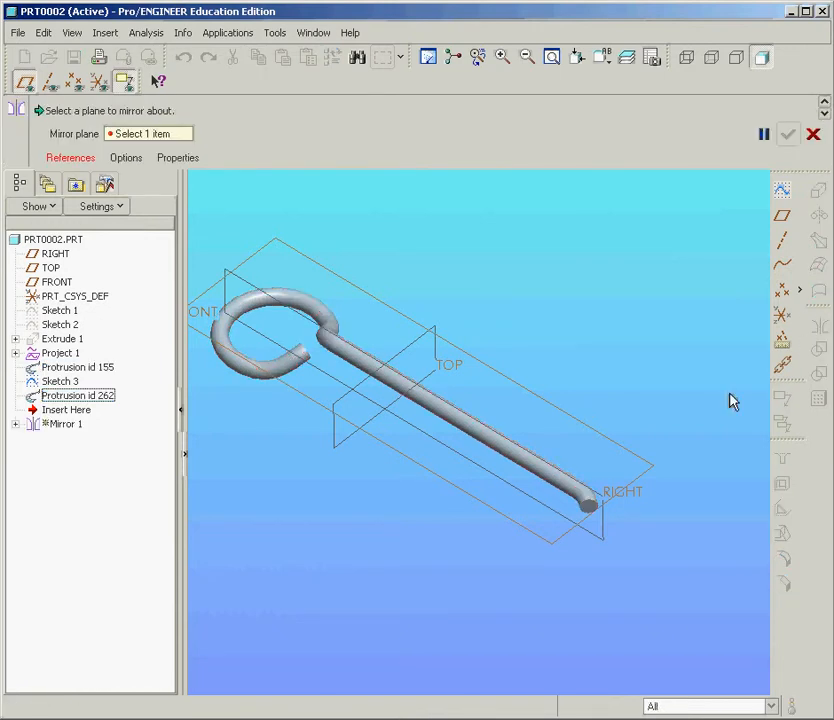
scroll(577, 506, "up", 5)
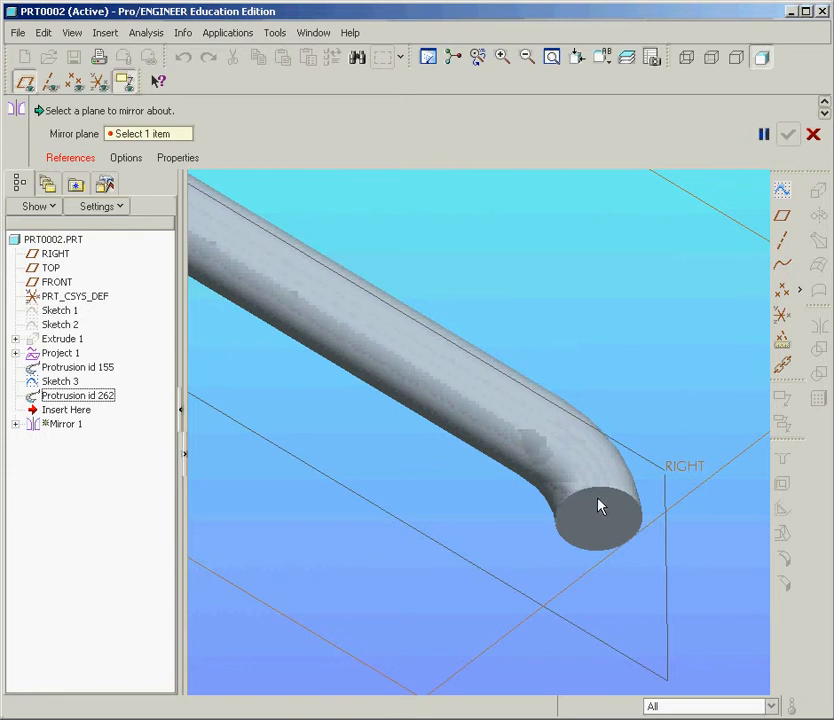
left_click(583, 525)
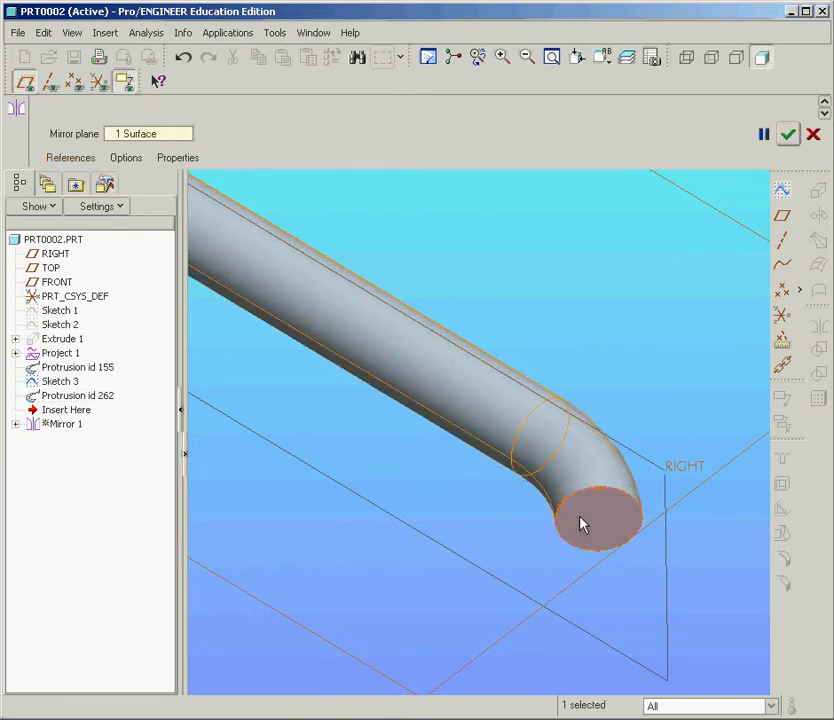
left_click(788, 135)
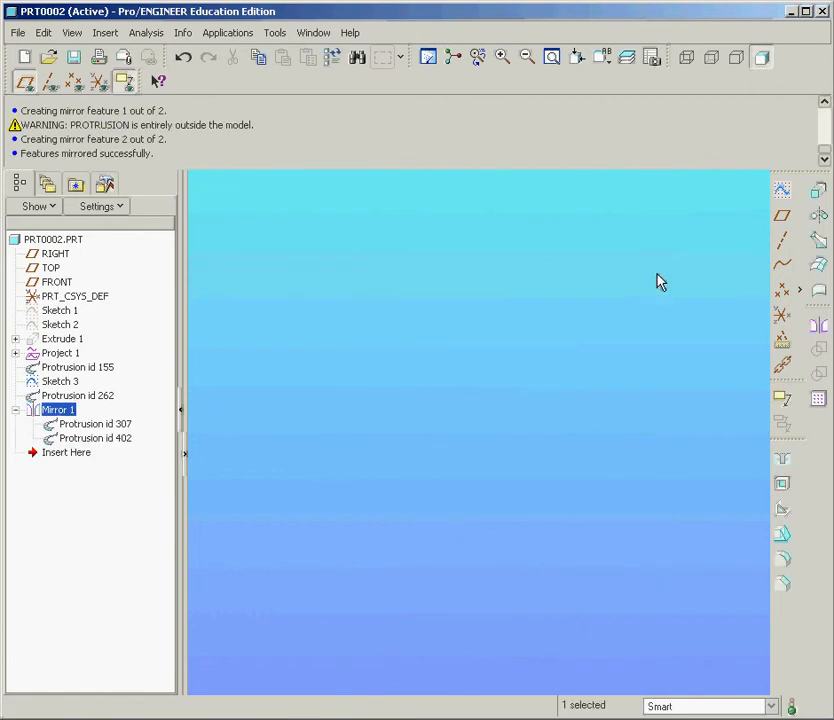
scroll(656, 276, "up", 5)
scroll(445, 437, "down", 5)
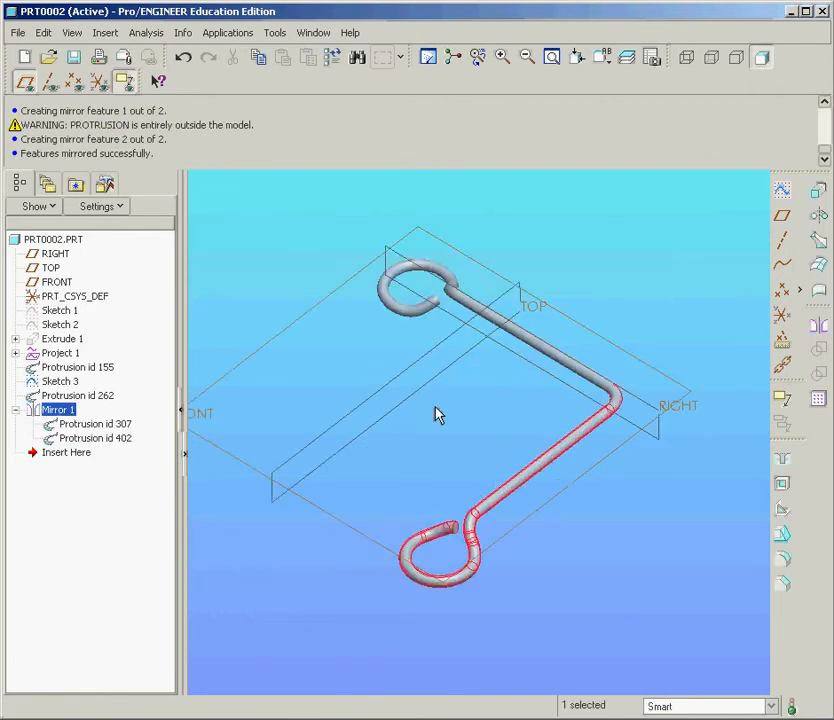
middle_click_drag(439, 413, 645, 316)
left_click(645, 316)
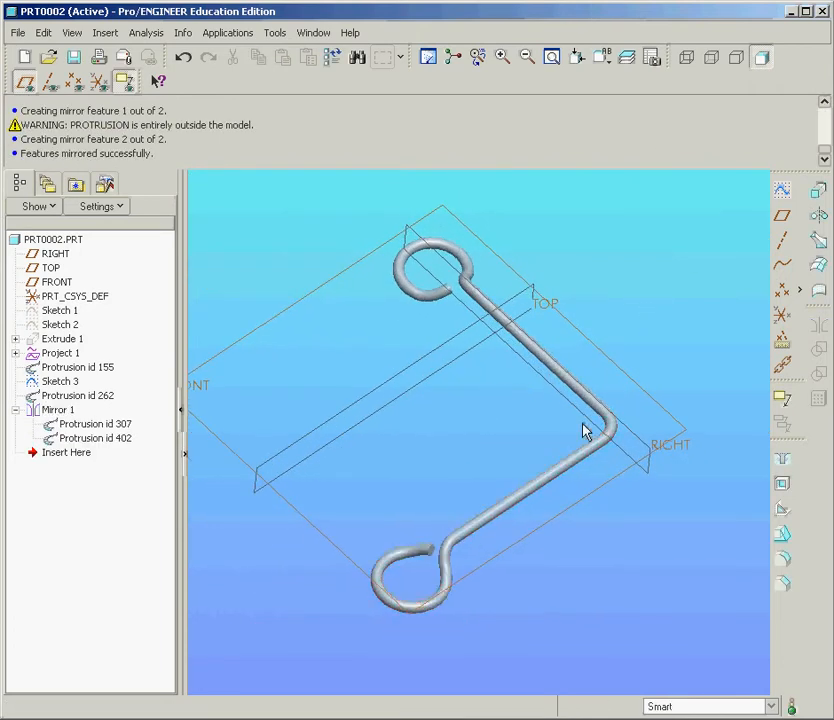
mouse_move(516, 468)
middle_mouse_down()
mouse_move(514, 484)
mouse_move(506, 458)
mouse_move(486, 456)
mouse_move(461, 514)
middle_mouse_up()
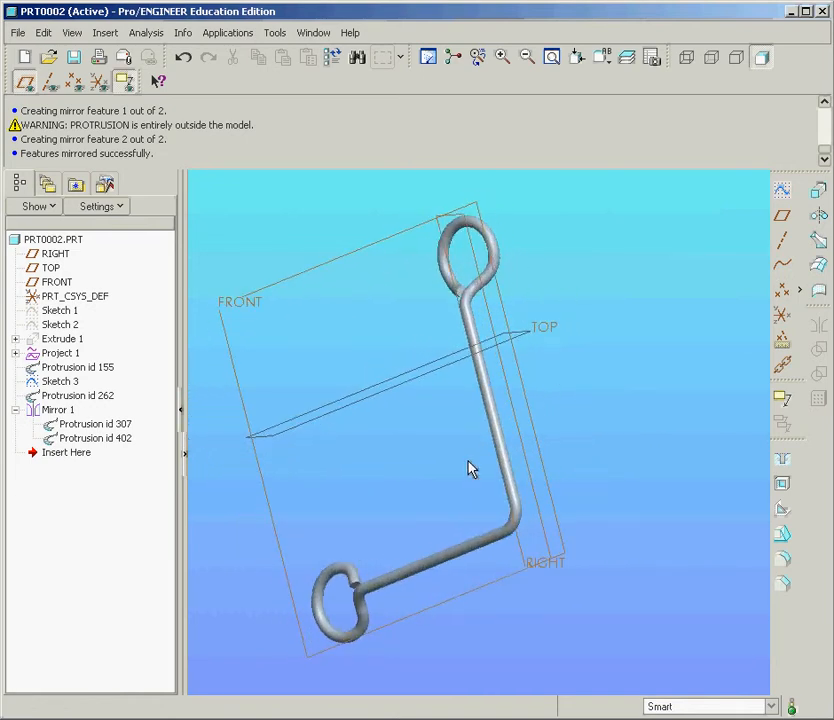
Switch to the PDF instructions, read the completion hints and Section A-A dimensions on page 66, and return to the part
left_click(473, 718)
scroll(482, 560, "down", 5)
scroll(489, 537, "down", 15)
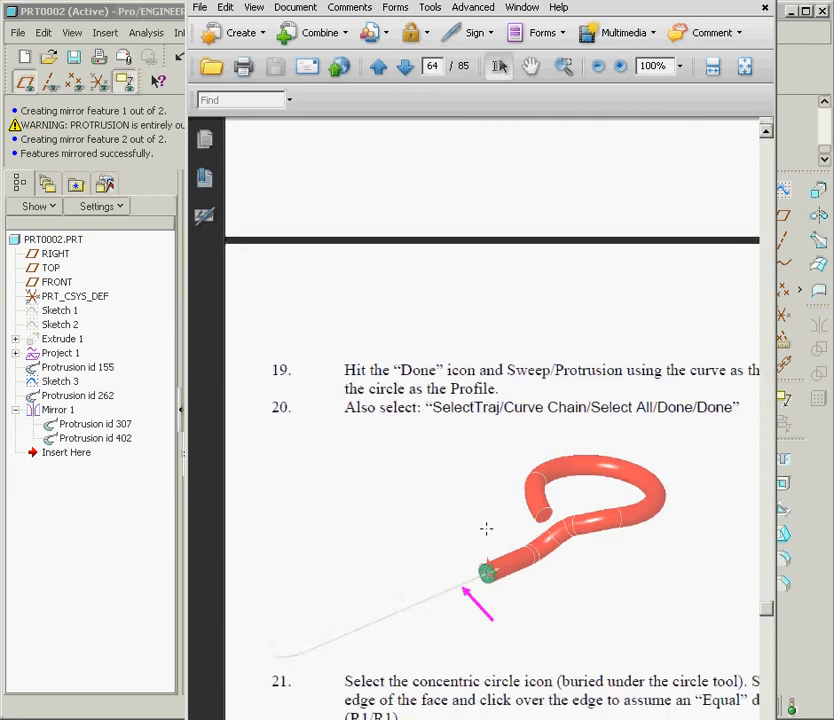
scroll(482, 518, "down", 20)
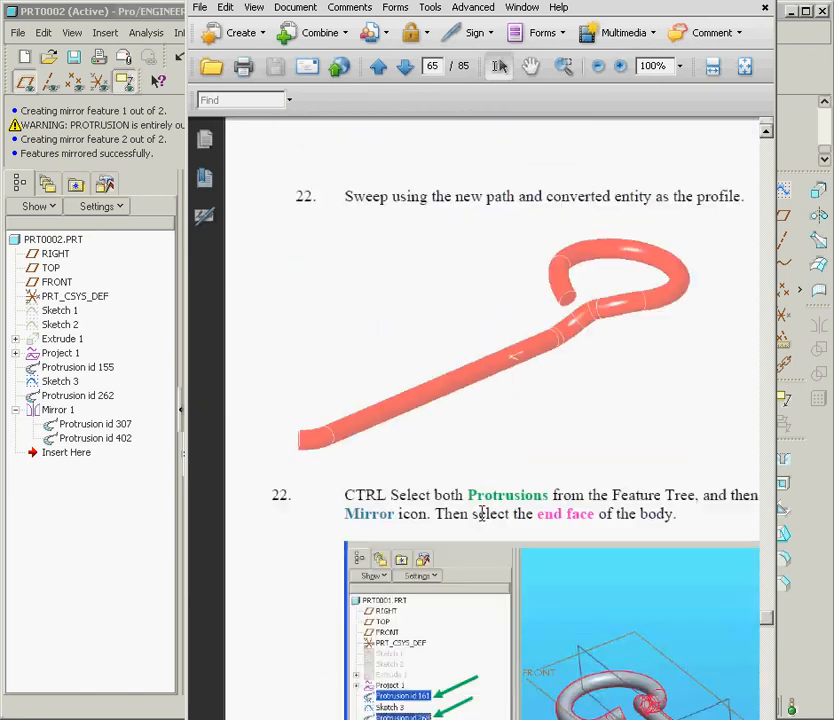
scroll(480, 509, "down", 5)
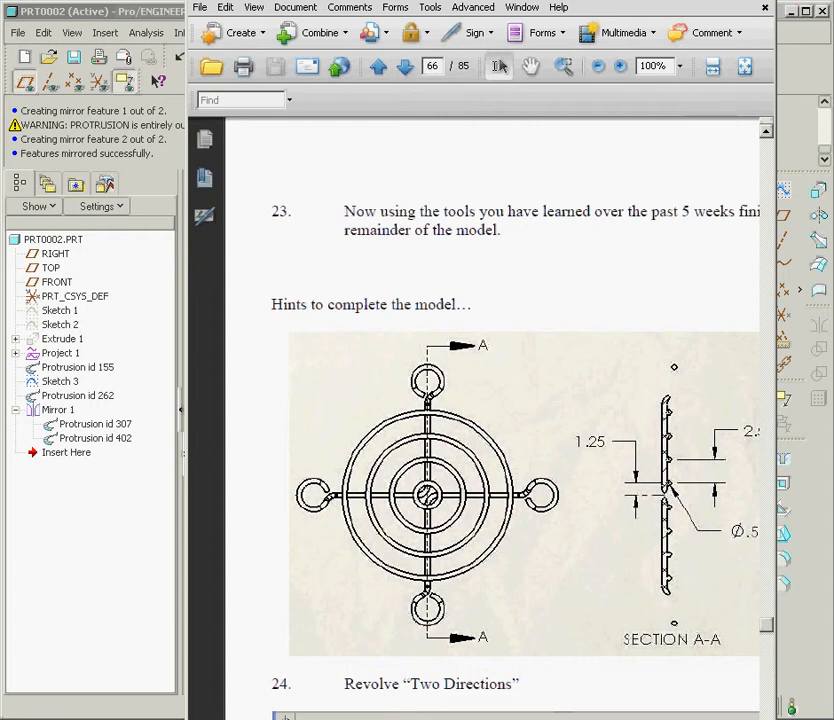
scroll(490, 420, "right", 2)
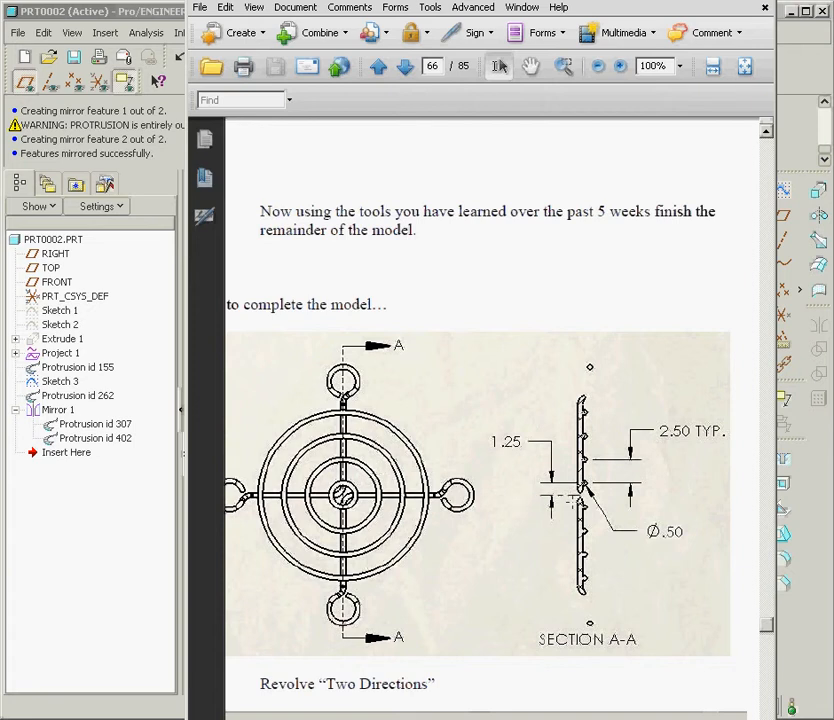
left_click(148, 548)
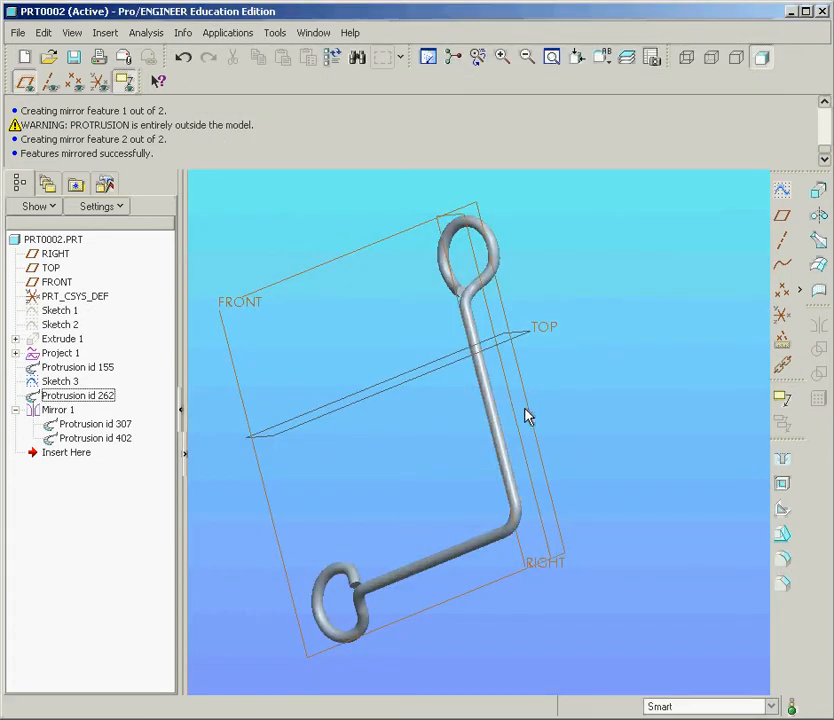
Start a sketch on the Right plane with the Top plane as its top reference, and show the model in wireframe
left_click(524, 561)
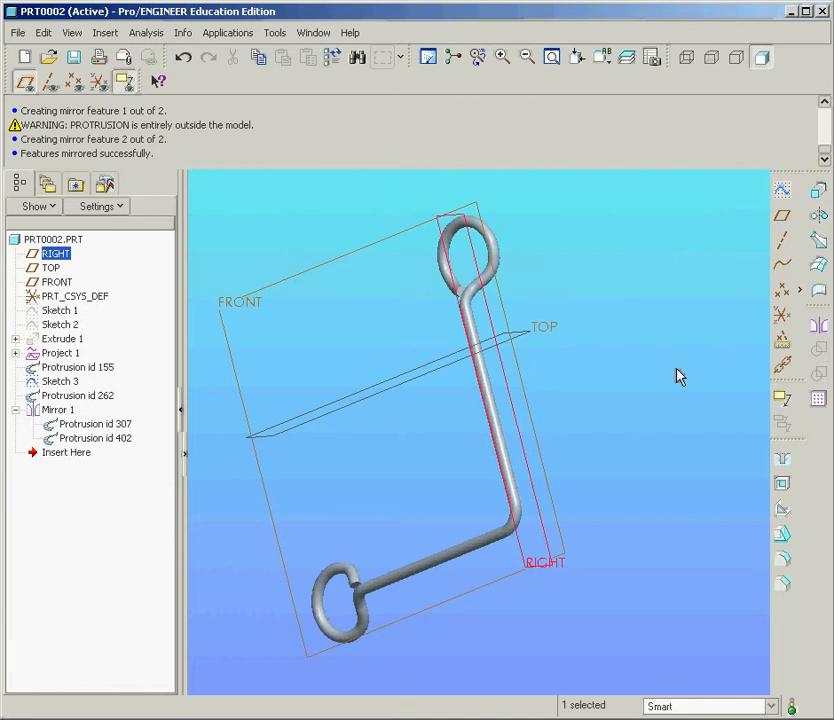
left_click(782, 190)
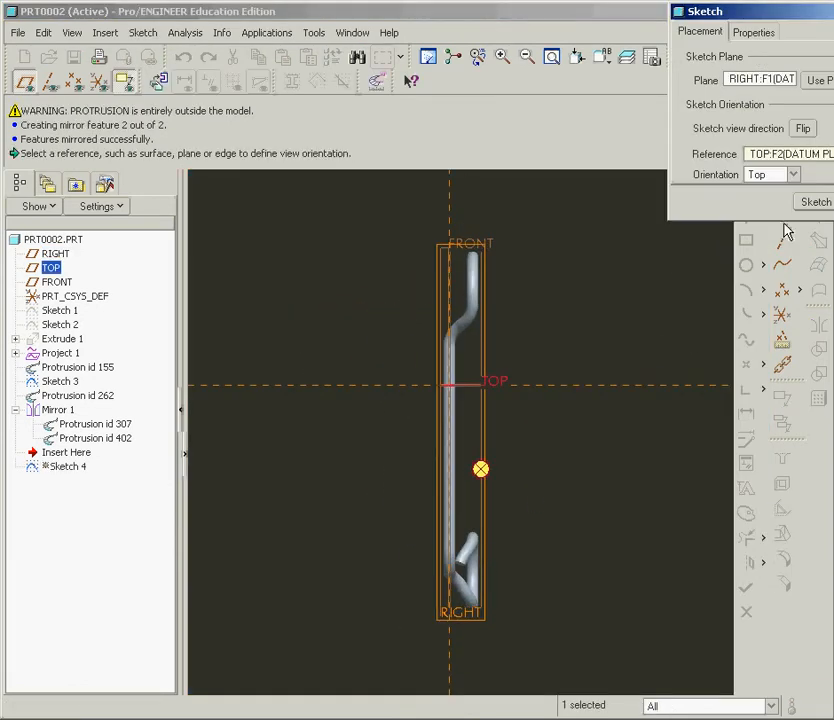
left_click(815, 202)
scroll(456, 578, "up", 3)
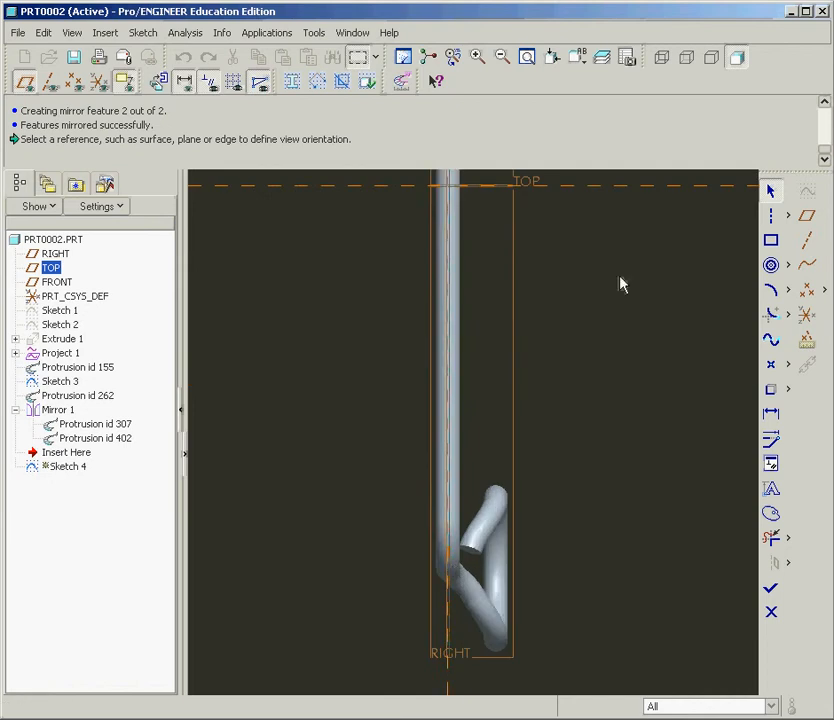
left_click(663, 60)
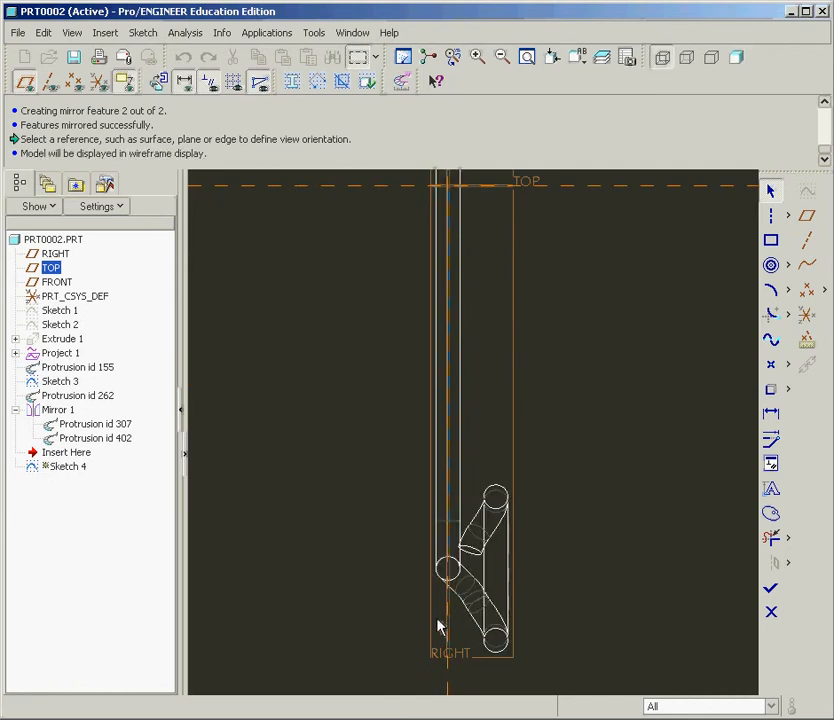
Sketch a circle concentric with and equal in radius to the wire's mirror-end circle, and convert it to construction geometry
scroll(439, 620, "up", 3)
scroll(441, 590, "down", 3)
scroll(441, 590, "up", 4)
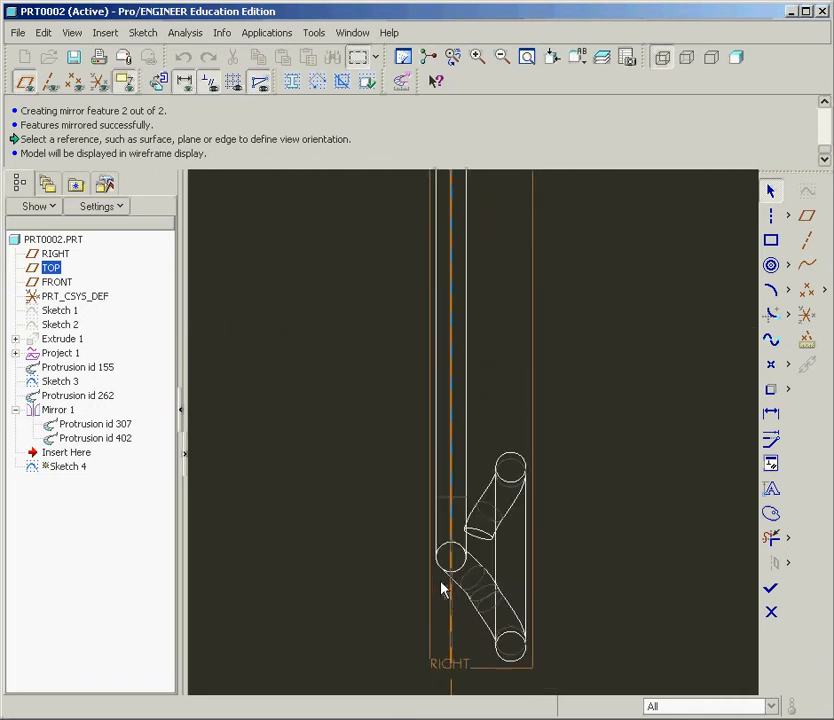
scroll(462, 546, "up", 3)
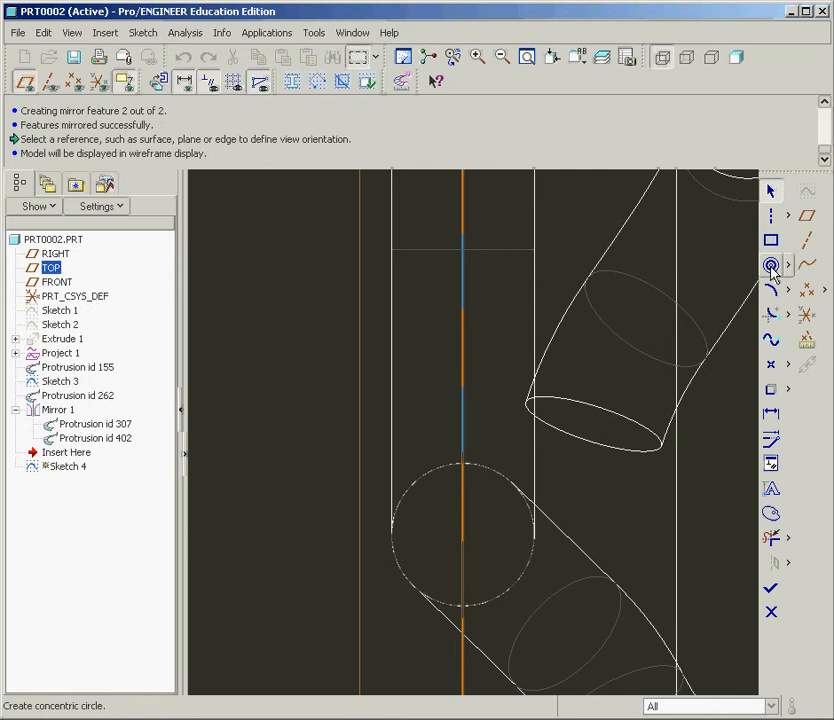
left_click(771, 267)
left_click(528, 577)
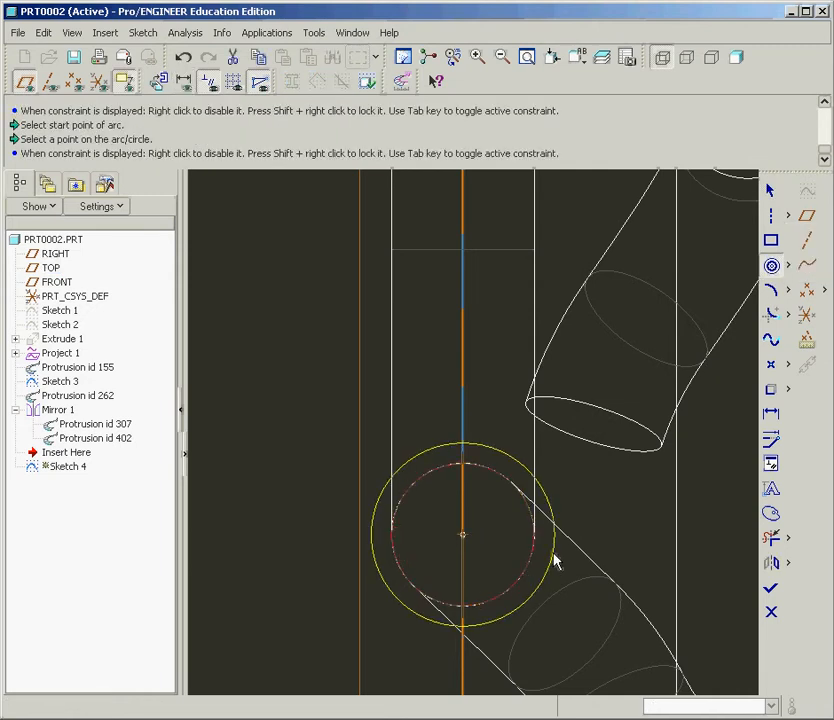
left_click(533, 551)
left_click(811, 269)
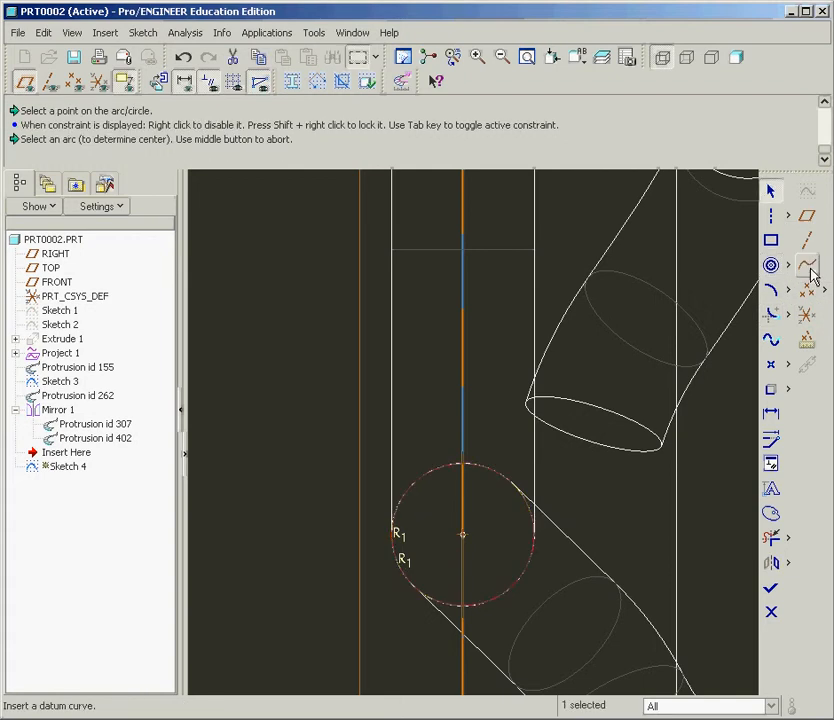
right_click(529, 513)
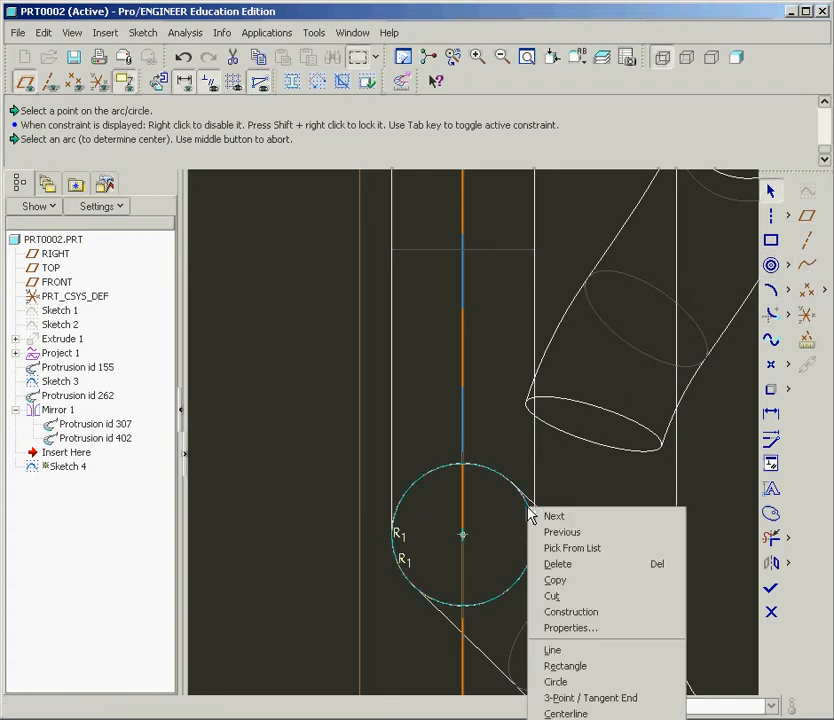
left_click(550, 612)
left_click(212, 392)
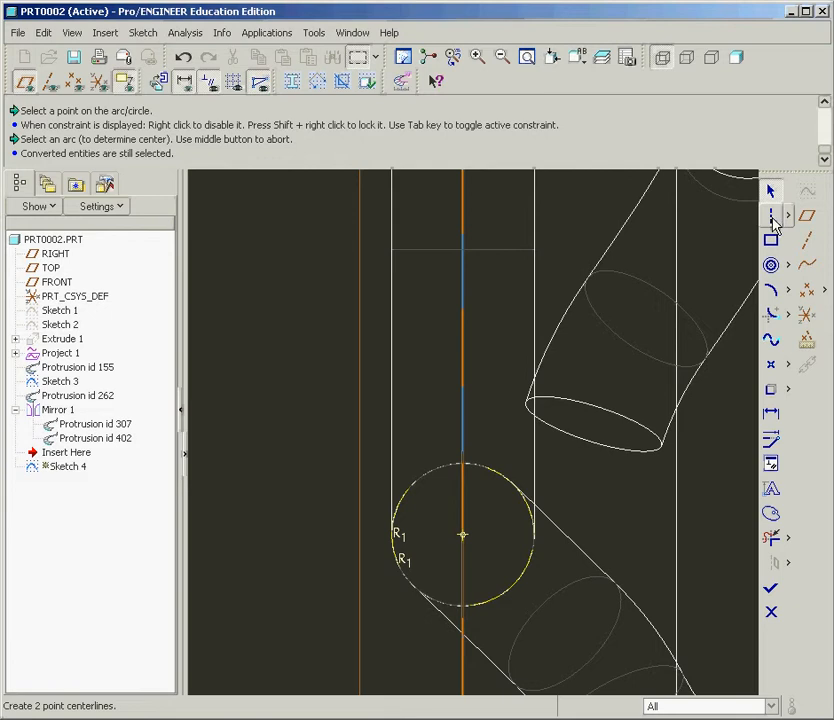
Add a horizontal centerline through the construction circle's center
left_click(772, 216)
left_click(462, 536)
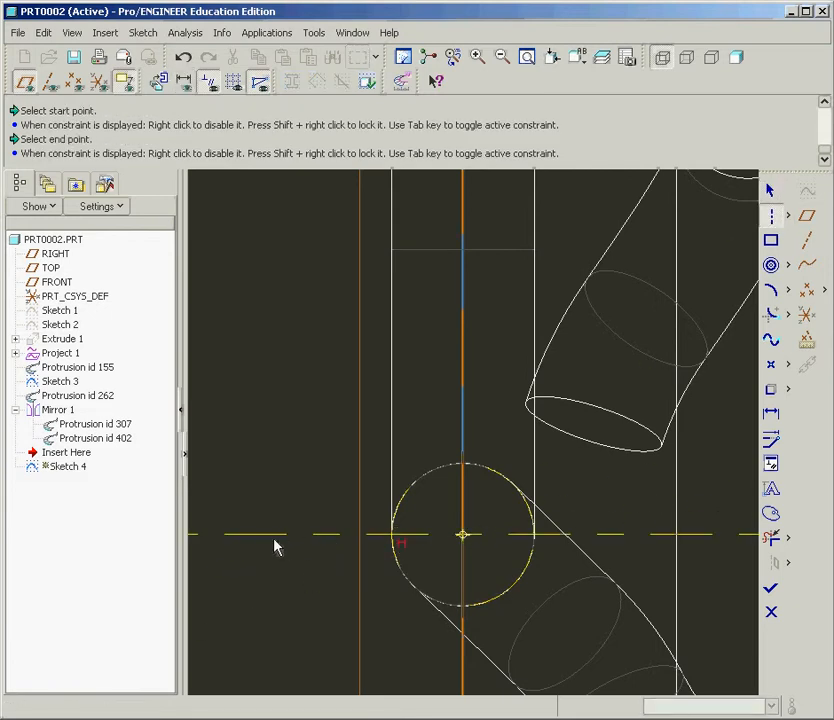
left_click(277, 546)
middle_click(296, 577)
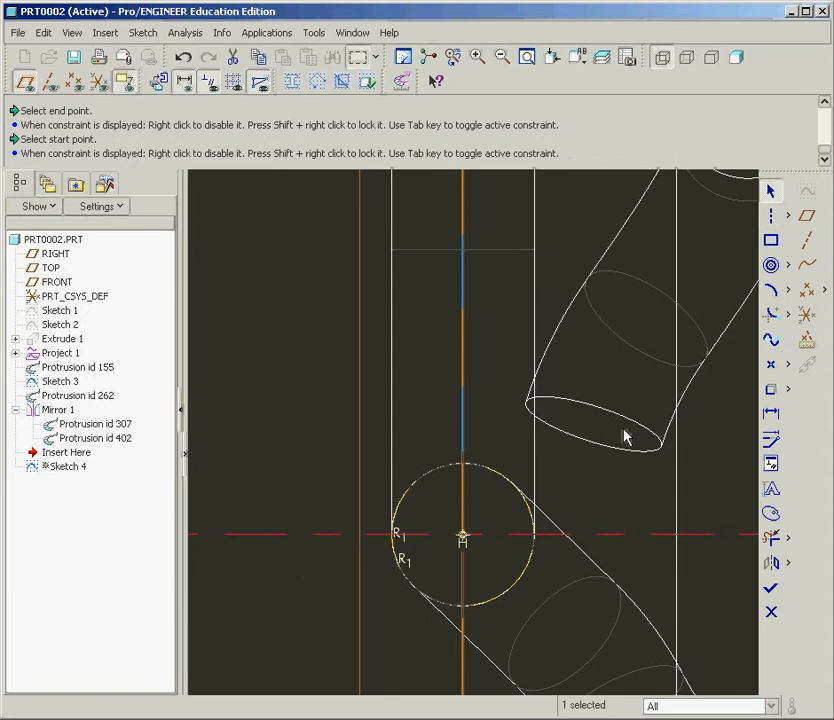
Draw a horizontal line from the circle's center along the centerline, away from the hooks, and complete the sketch
left_click(789, 216)
left_click(821, 215)
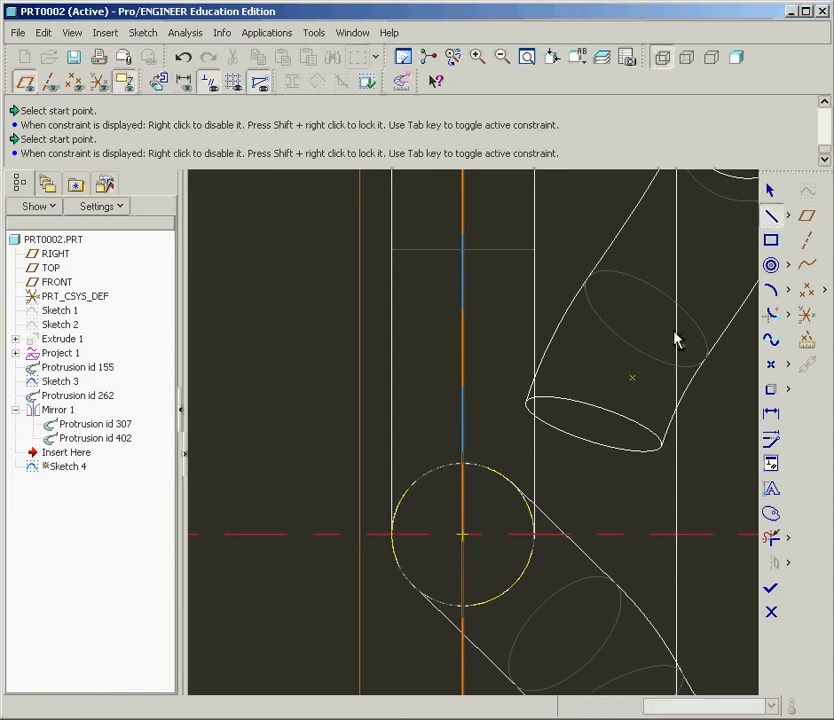
left_click(462, 536)
left_click(289, 537)
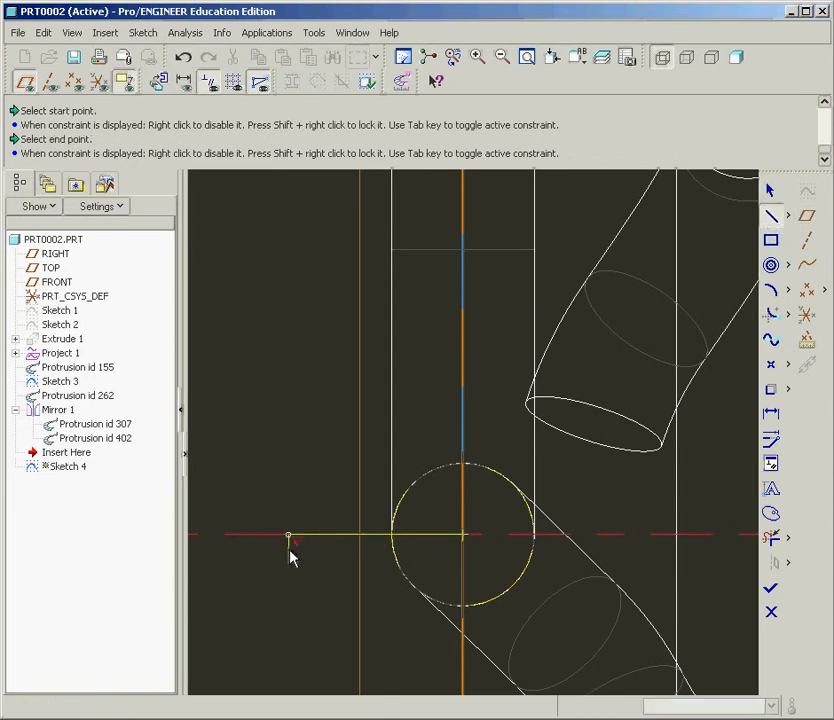
middle_click(300, 590)
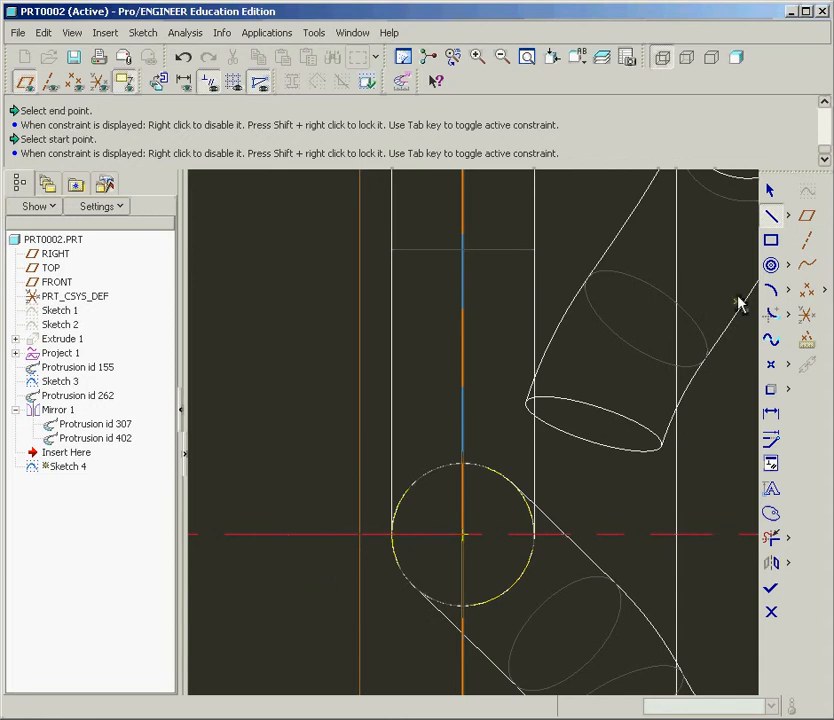
left_click(770, 588)
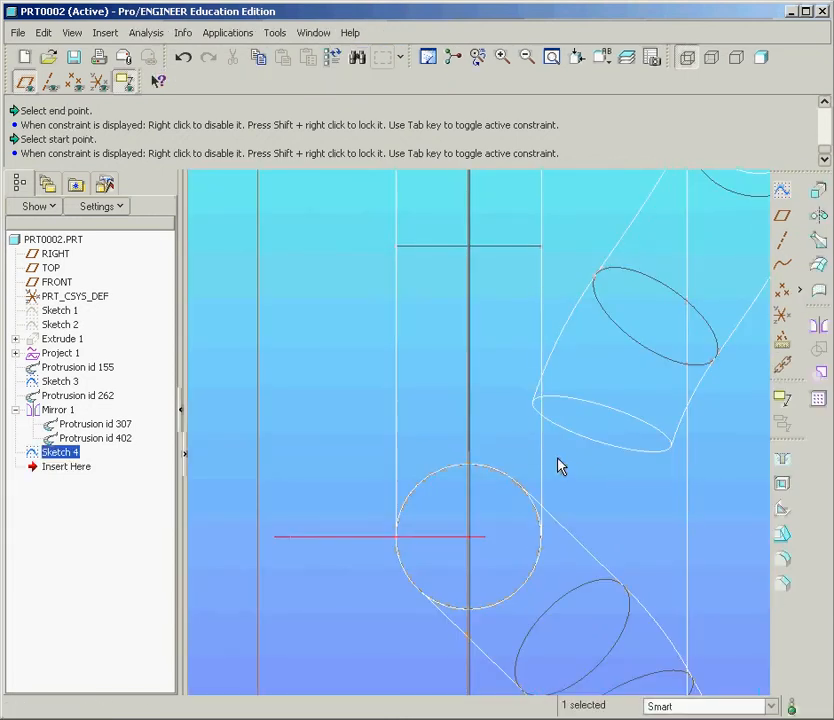
Display the model shaded and start a sketch on the Right plane with the Top plane as its top reference
scroll(558, 459, "up", 3)
left_click(367, 397)
mouse_move(392, 403)
middle_mouse_down()
mouse_move(377, 419)
mouse_move(413, 452)
mouse_move(424, 439)
mouse_move(496, 421)
mouse_move(523, 398)
mouse_move(482, 417)
mouse_move(452, 408)
mouse_move(452, 418)
middle_mouse_up()
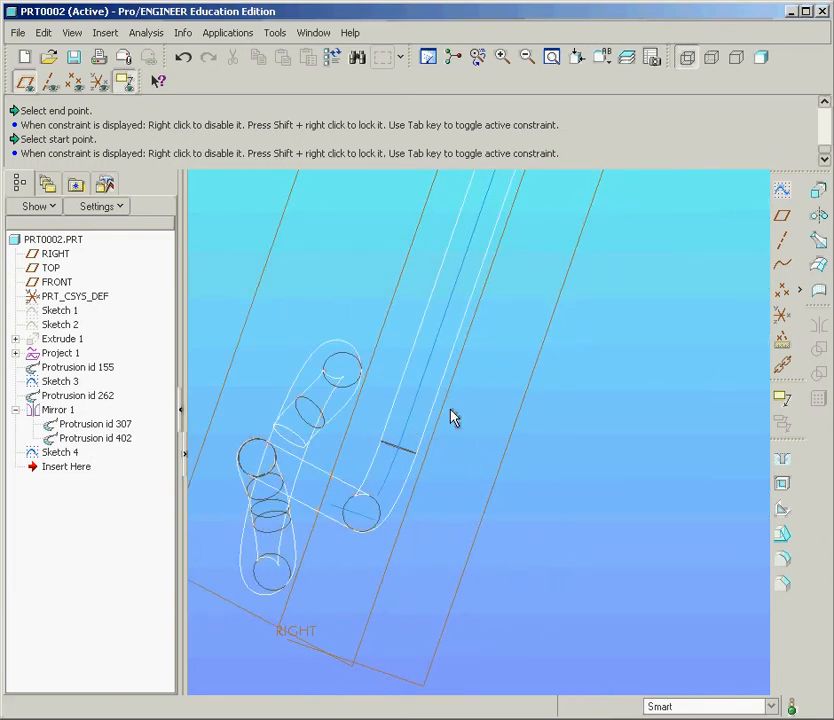
scroll(511, 401, "up", 4)
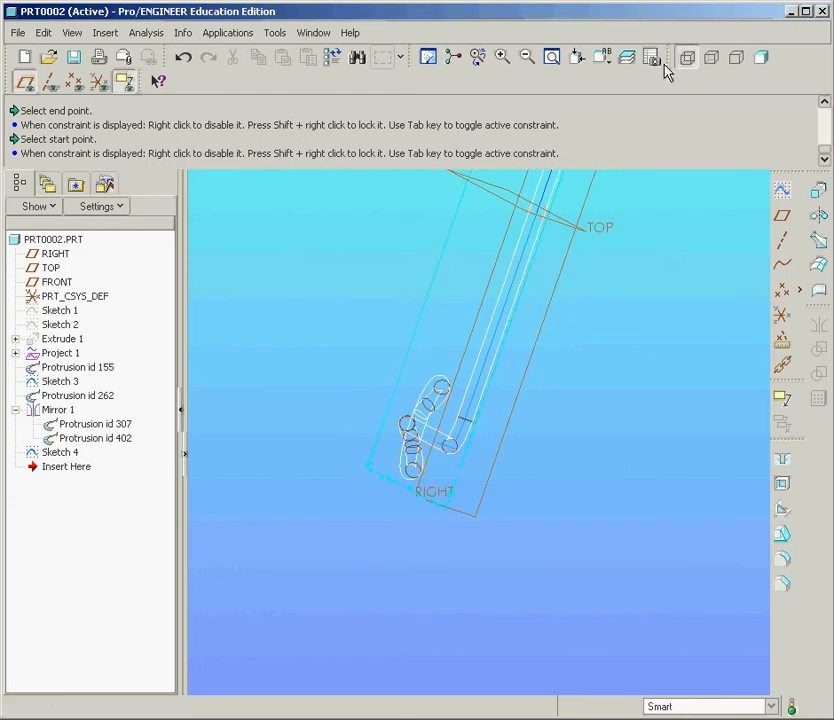
left_click(761, 57)
middle_click_drag(487, 440, 488, 499)
left_click(491, 469)
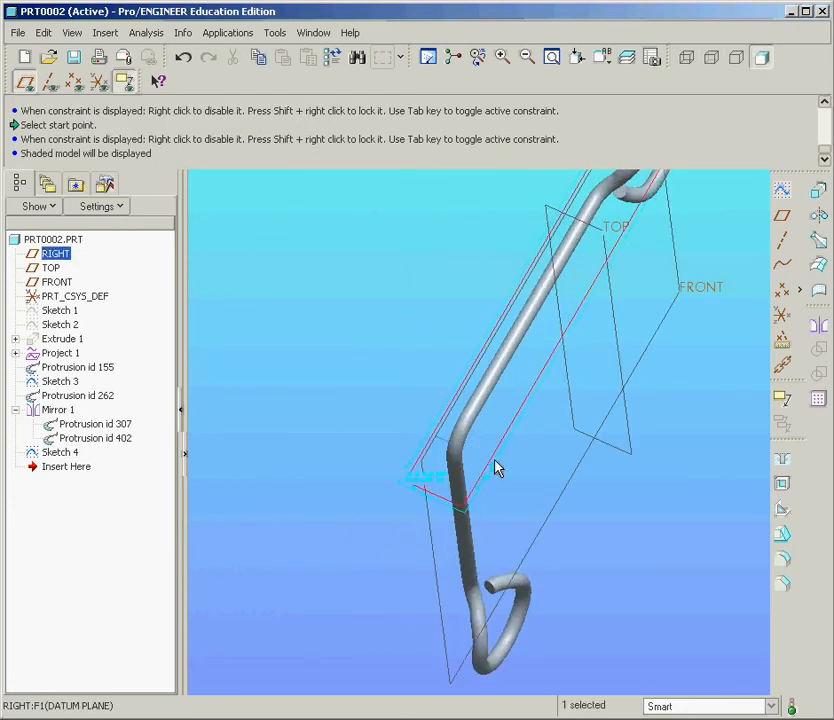
left_click(782, 190)
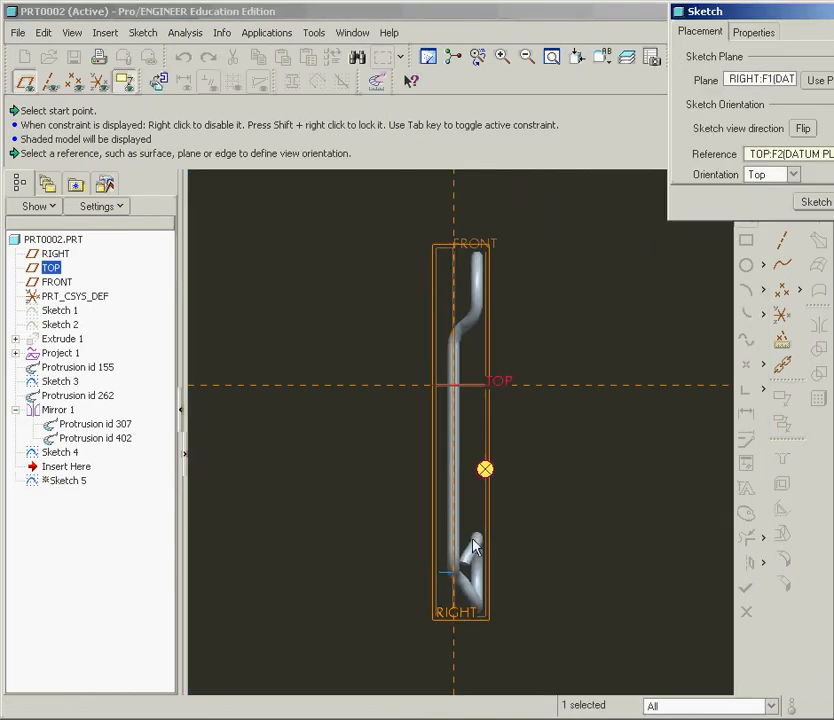
scroll(453, 523, "down", 3)
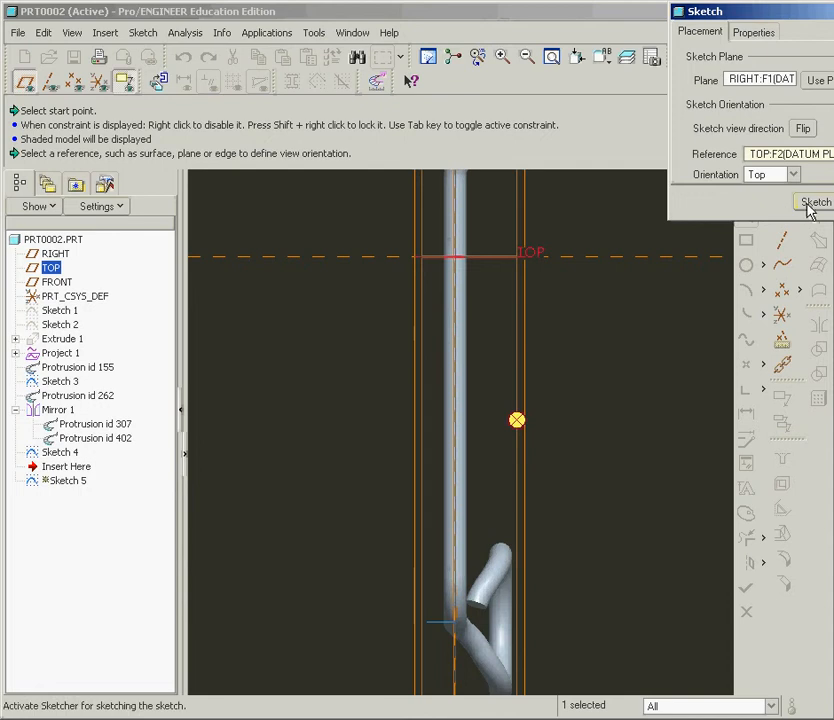
left_click(814, 203)
Sketch three equal circles about 0.40 in diameter, vertically aligned beside the straight wire, about 0.38 from the Front plane
left_click(776, 267)
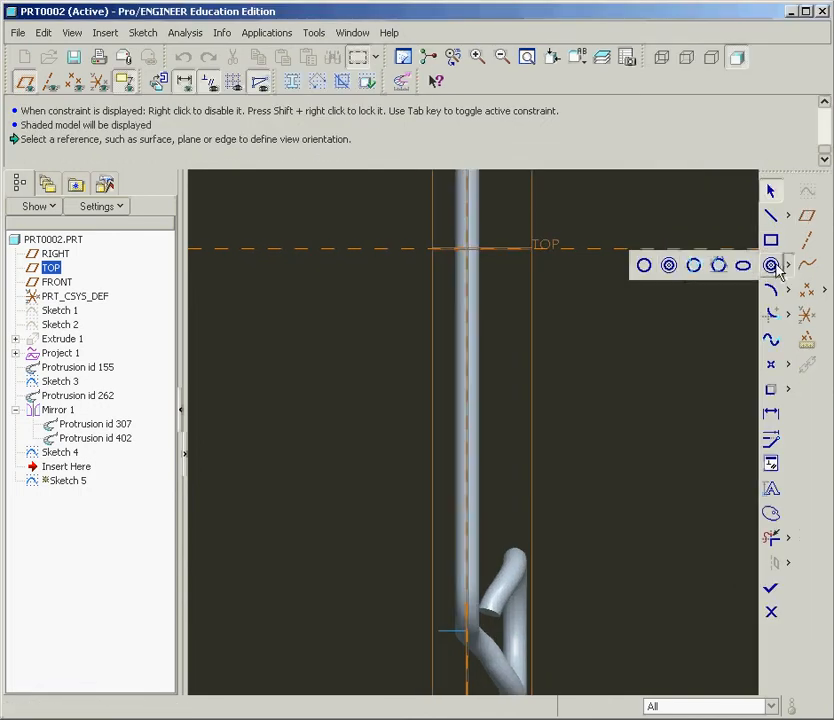
left_click(646, 265)
scroll(488, 555, "down", 4)
left_click(485, 543)
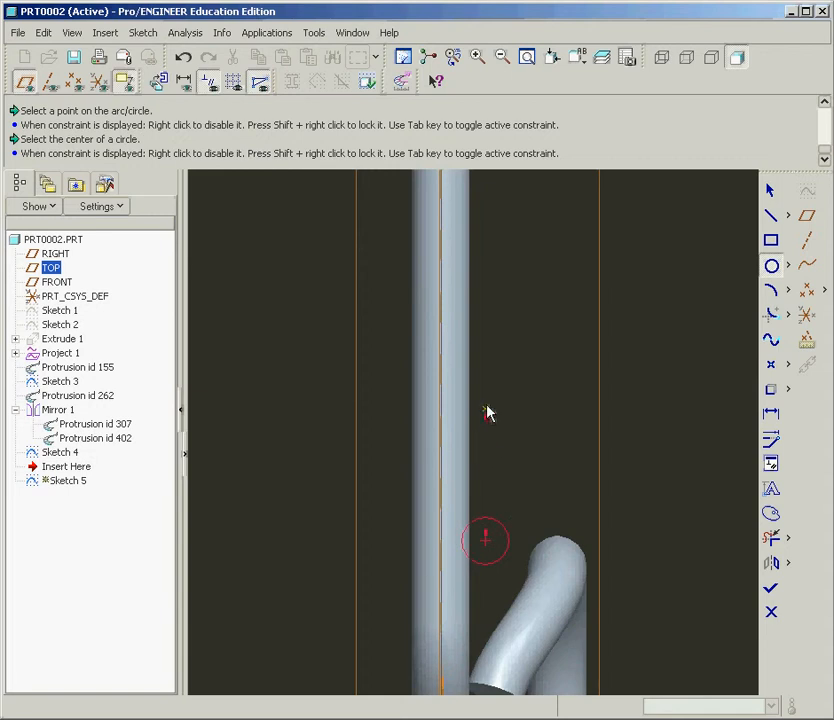
left_click(484, 296)
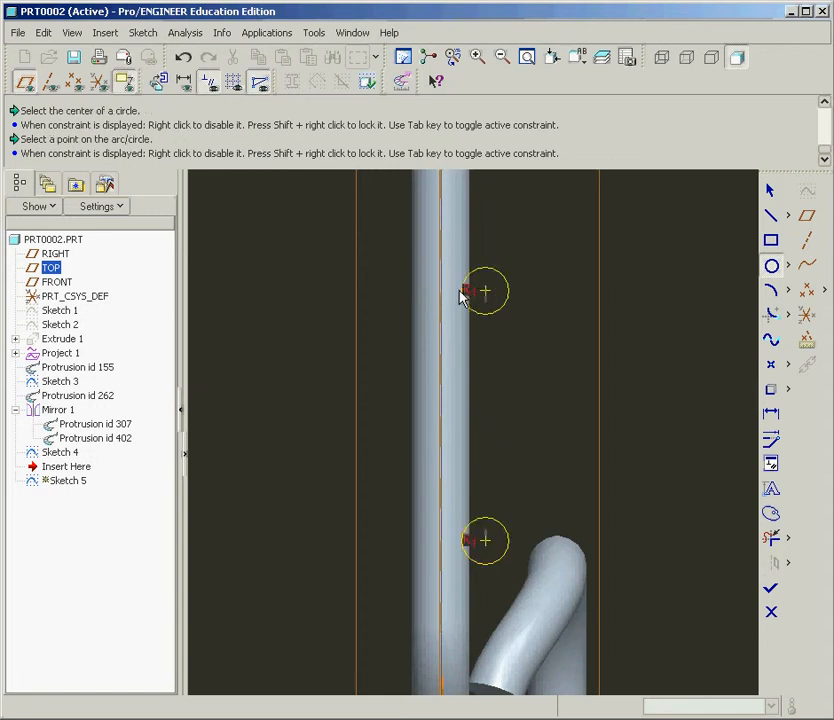
left_click(462, 294)
scroll(548, 305, "up", 3)
scroll(475, 344, "up", 2)
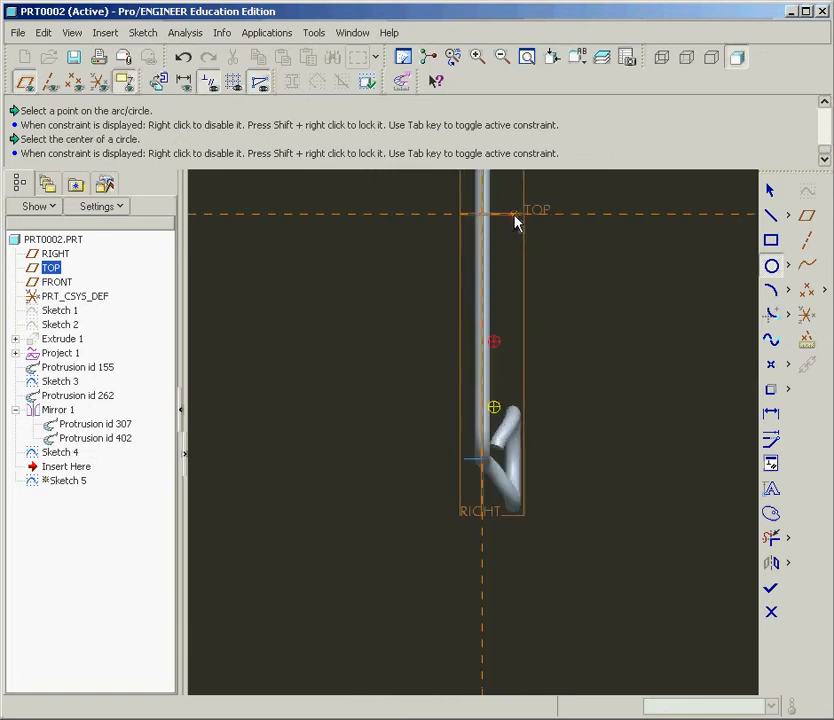
scroll(516, 220, "down", 2)
left_click(486, 331)
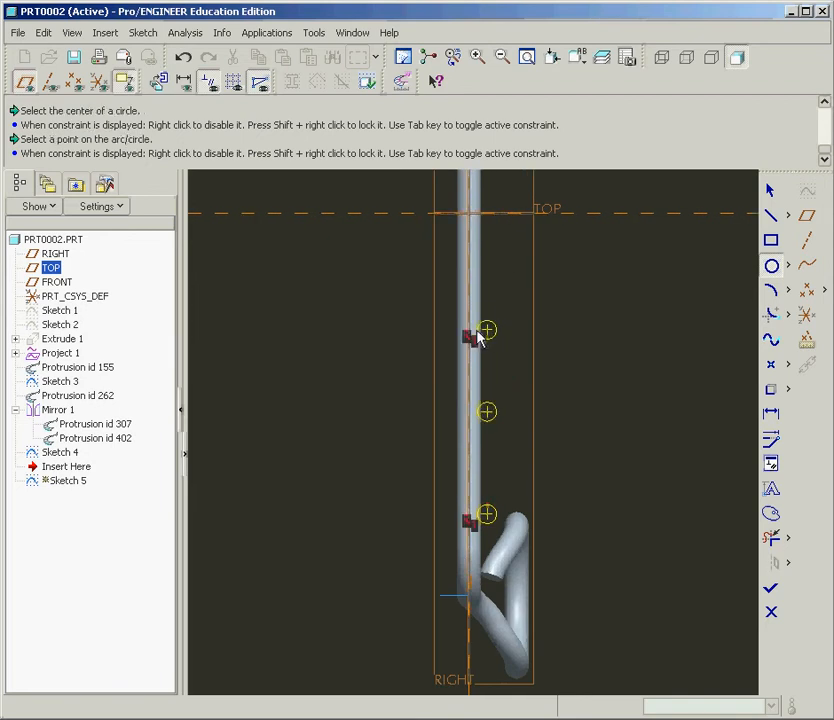
left_click(493, 333)
scroll(498, 276, "up", 3)
scroll(495, 273, "down", 2)
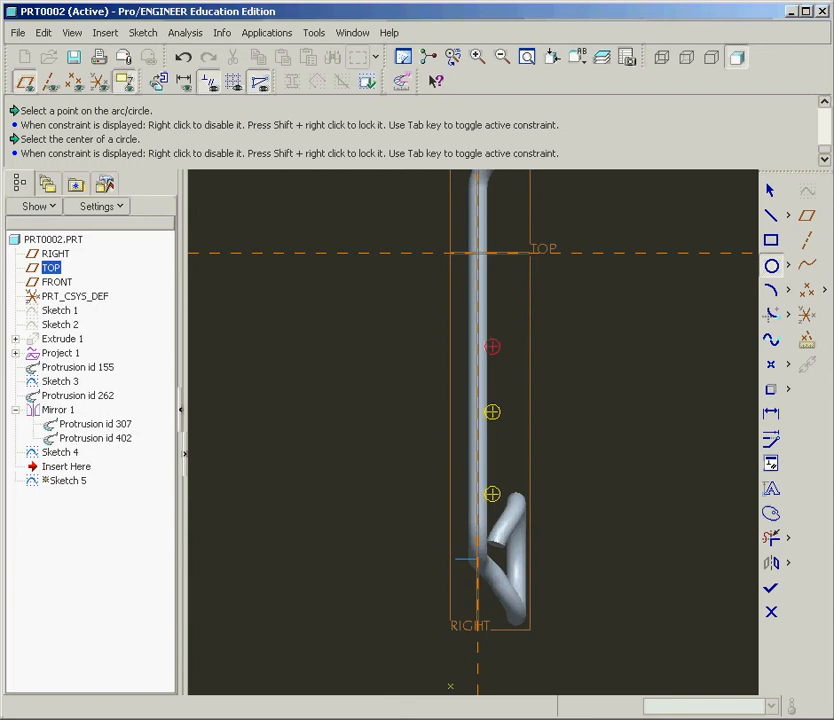
Check the ring layout in the exercise PDF and add a fourth equal circle in line, above the Top plane
key("alt+Tab")
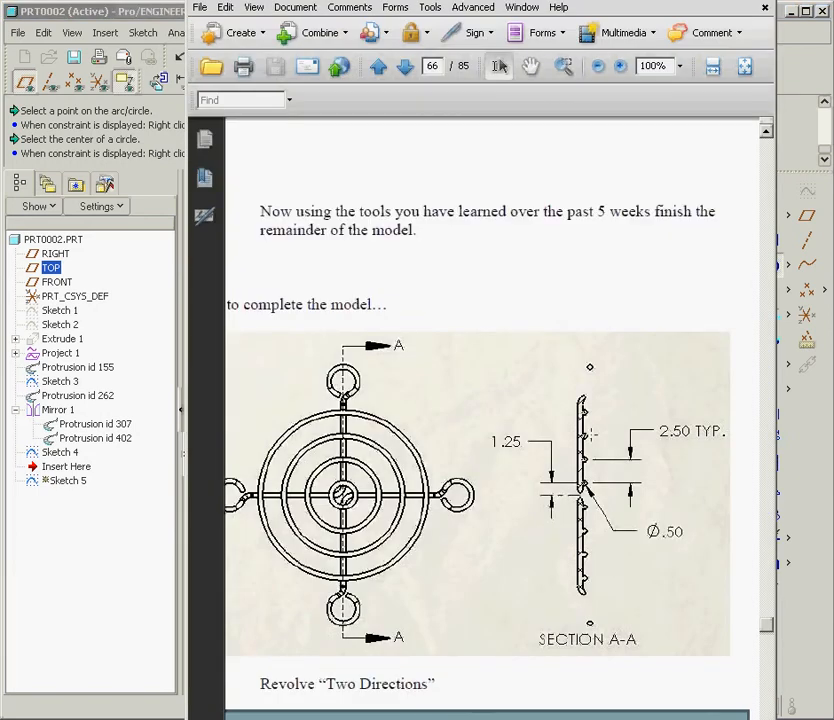
key("alt+Tab")
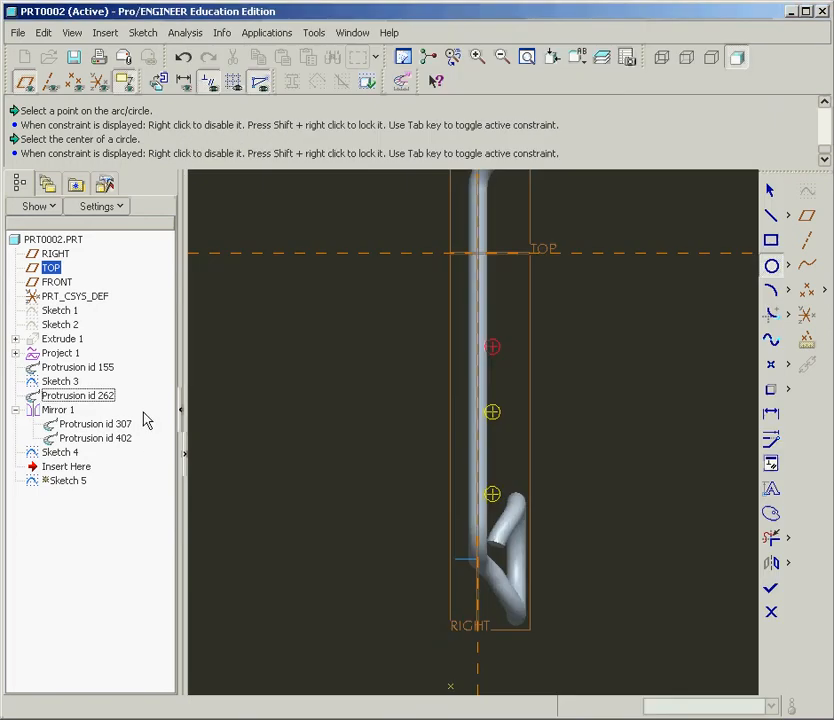
left_click(490, 219)
left_click(484, 222)
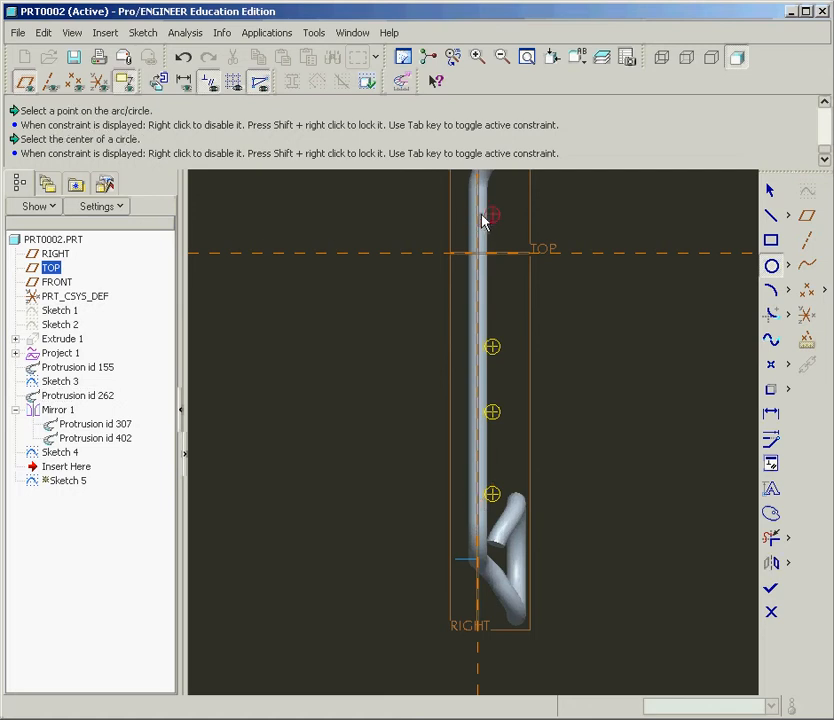
left_click(517, 290)
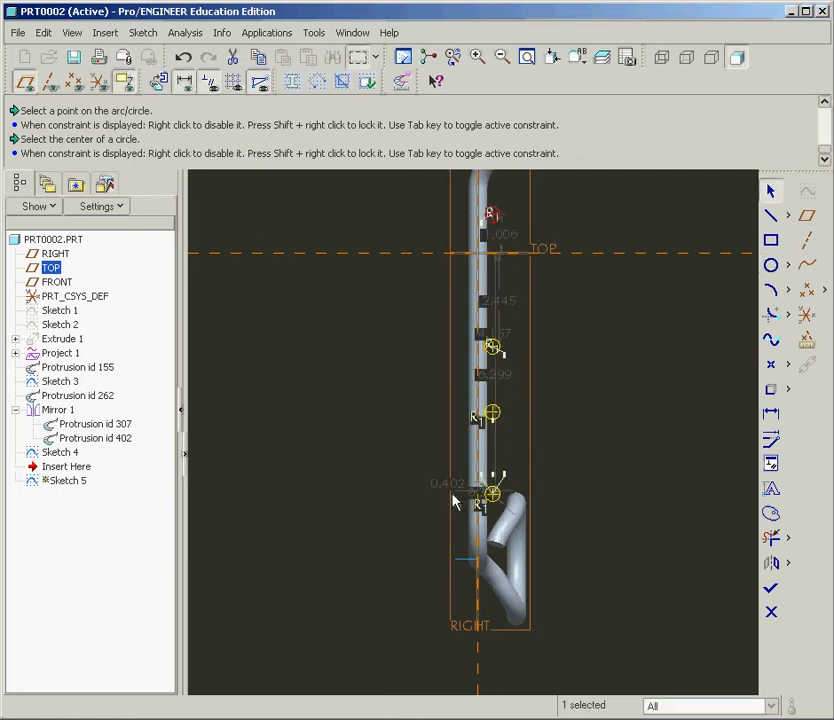
Move the weak dimension labels clear of the wire and dimension the lowest circle's center 1.25 from the short horizontal line
left_click_drag(479, 497, 424, 499)
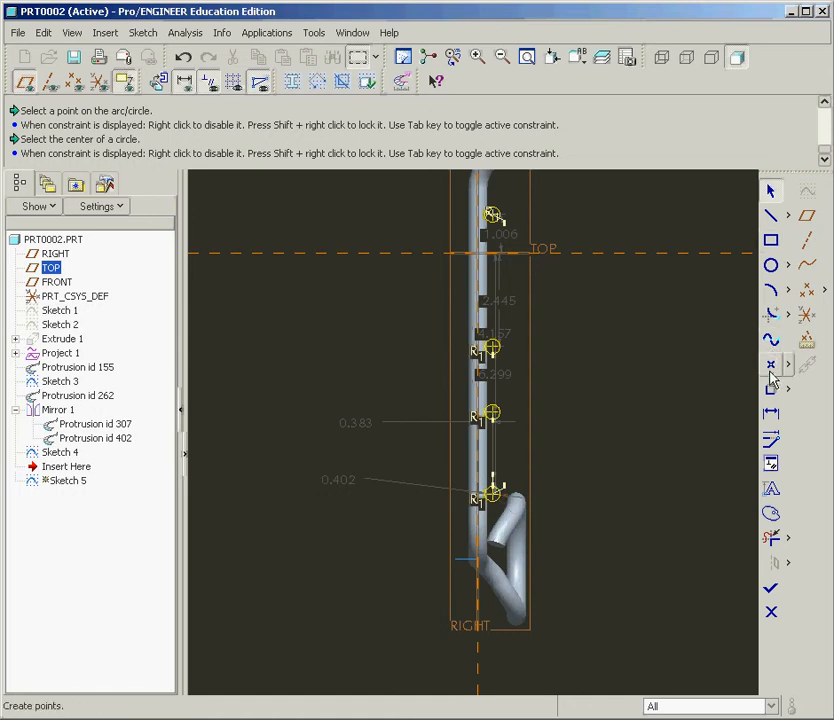
left_click(770, 413)
scroll(463, 560, "down", 5)
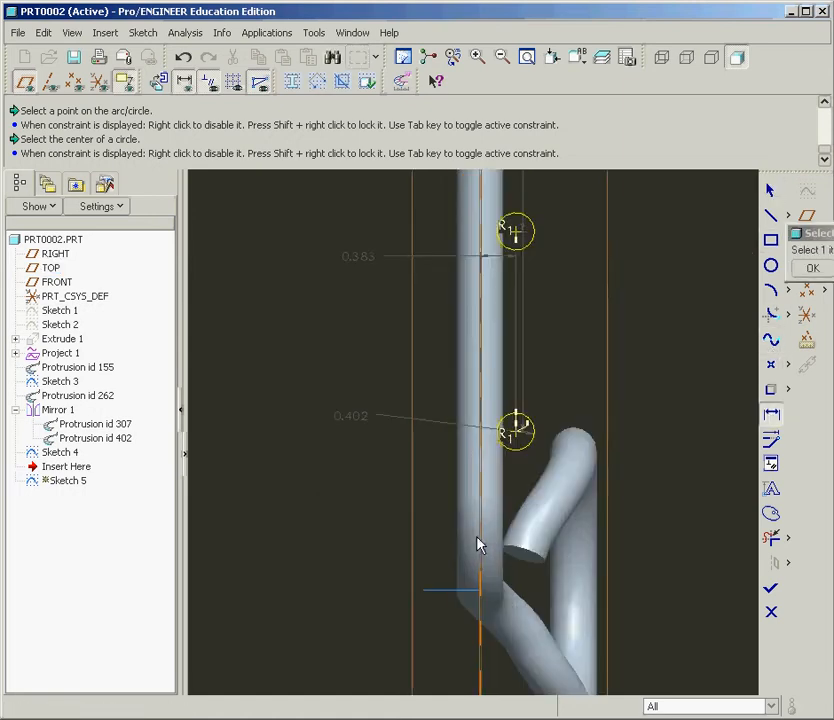
left_click(437, 622)
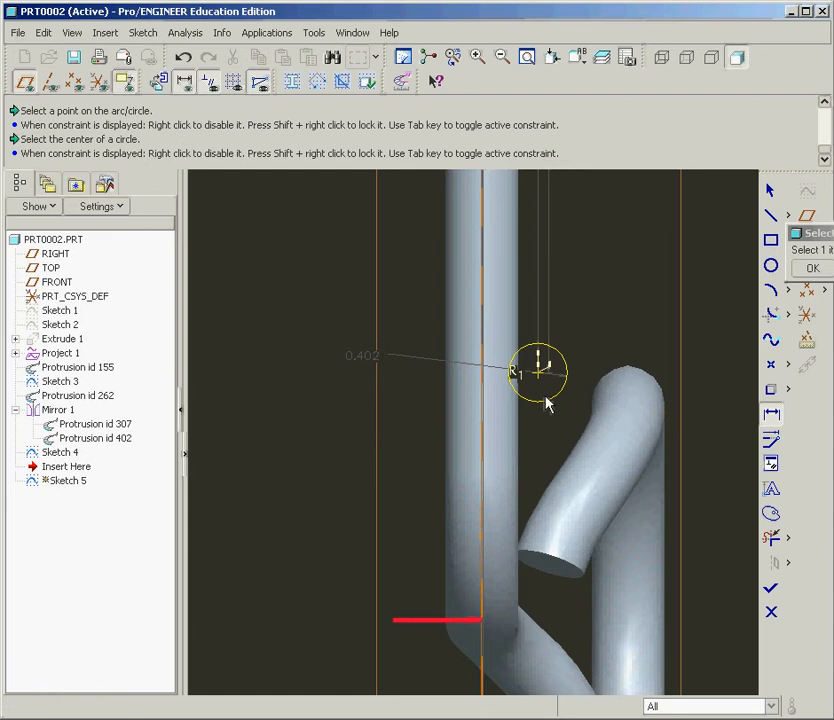
left_click(538, 374)
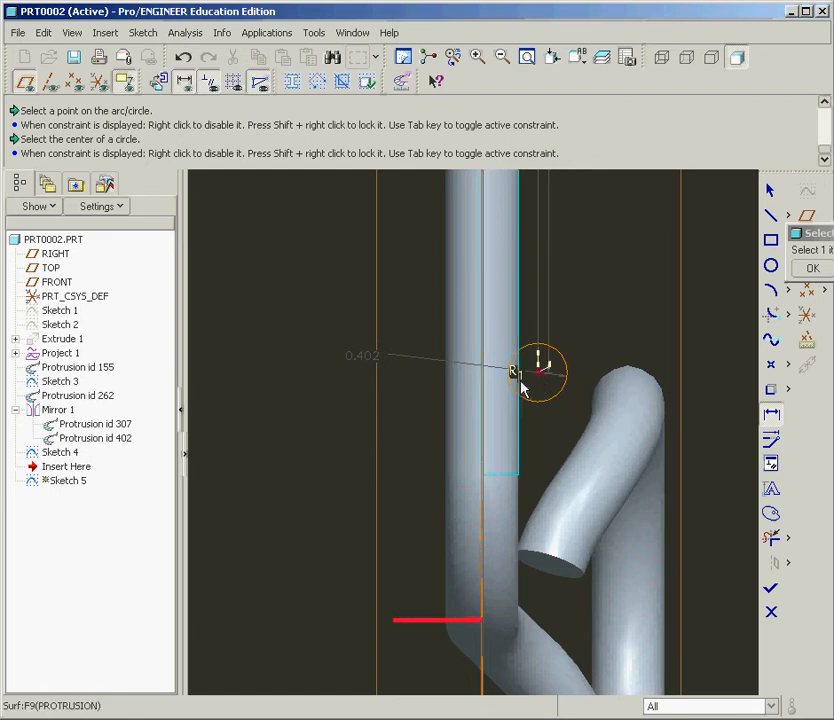
middle_click(318, 483)
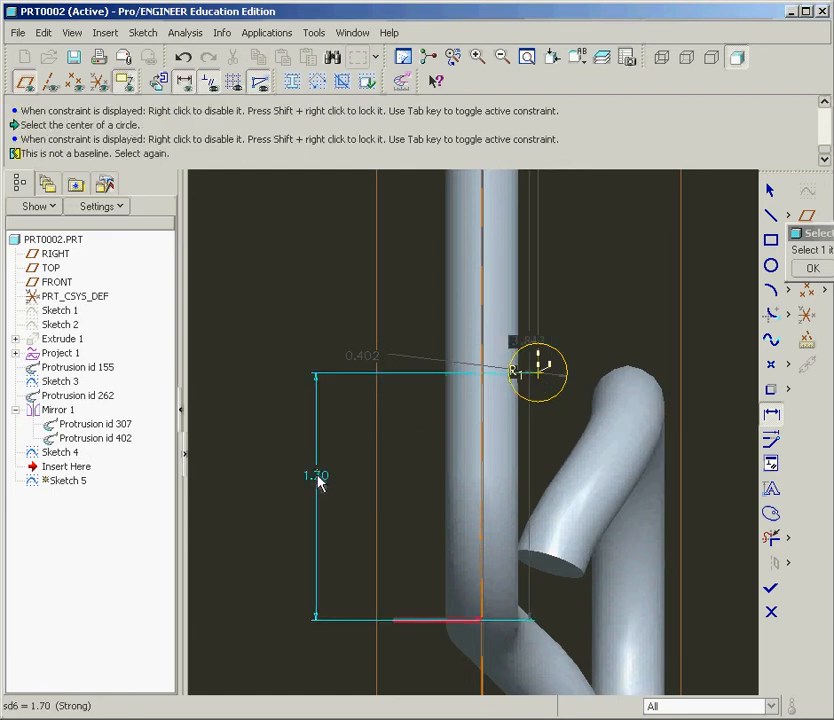
double_click(319, 481)
type("1")
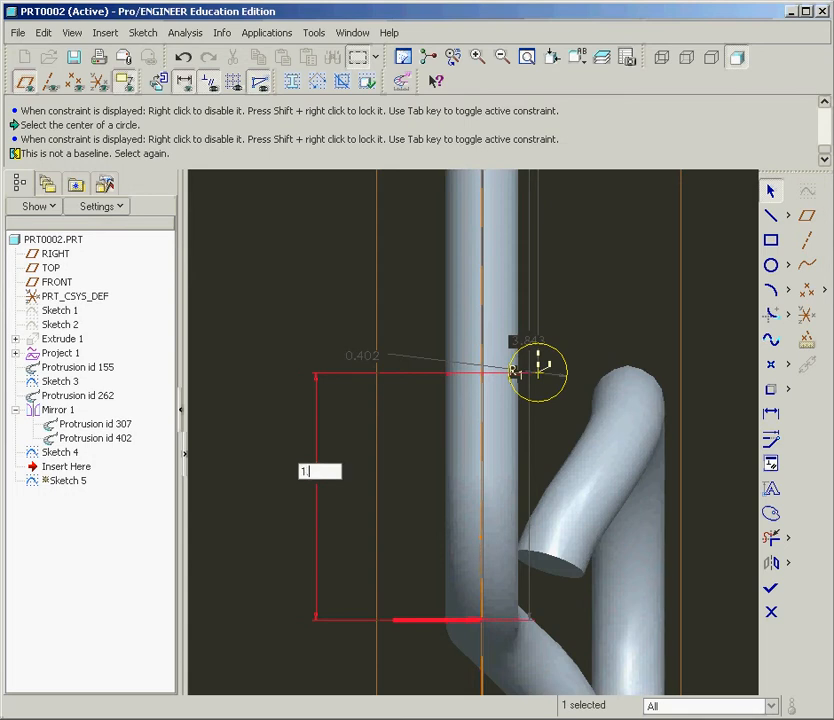
type(".25")
key("Return")
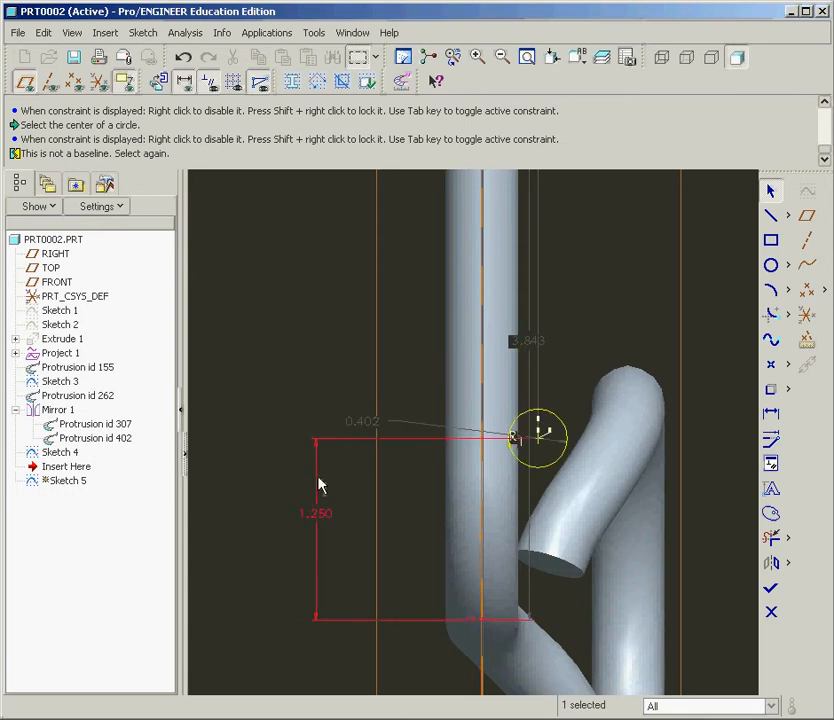
Check the ring spacing in the exercise PDF and dimension the vertical distance between the two lowest circles' centers
key("alt+Tab")
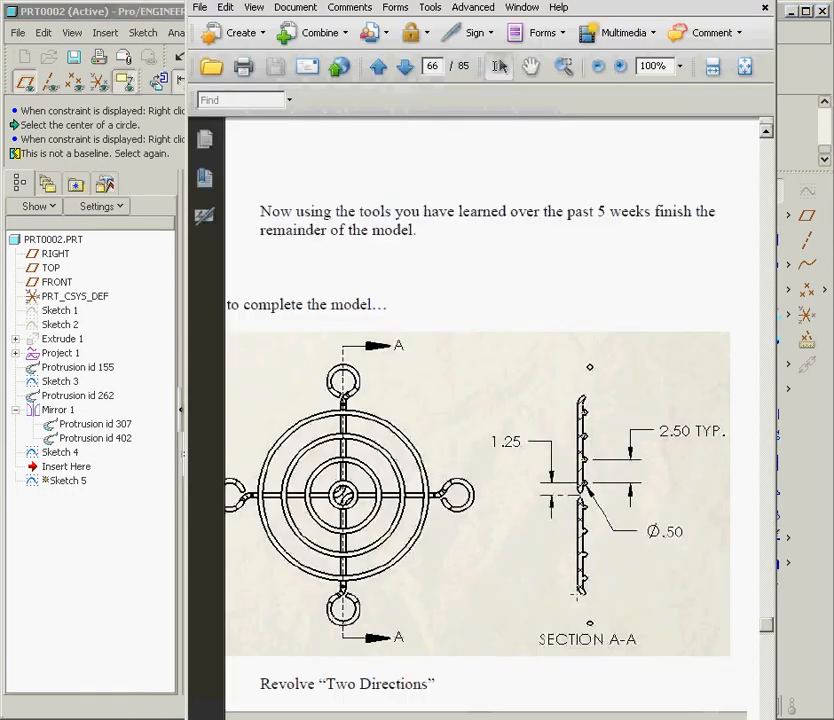
left_click(121, 655)
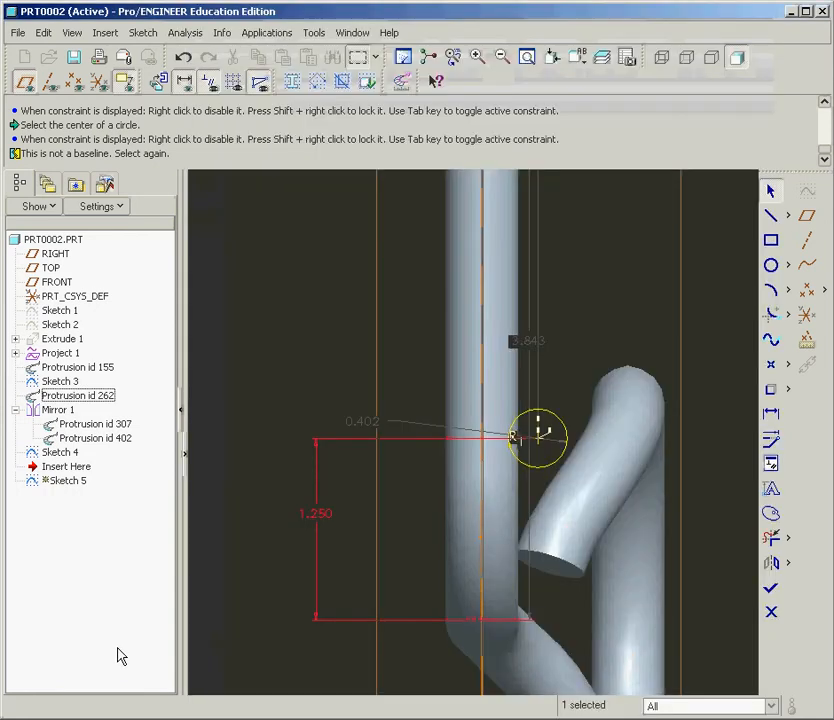
scroll(426, 444, "down", 4)
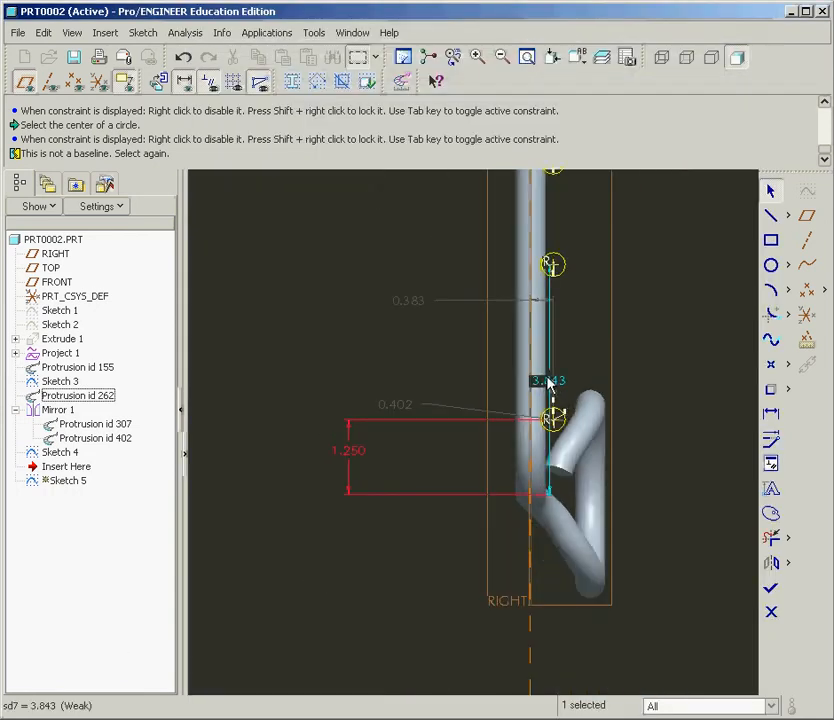
left_click(771, 414)
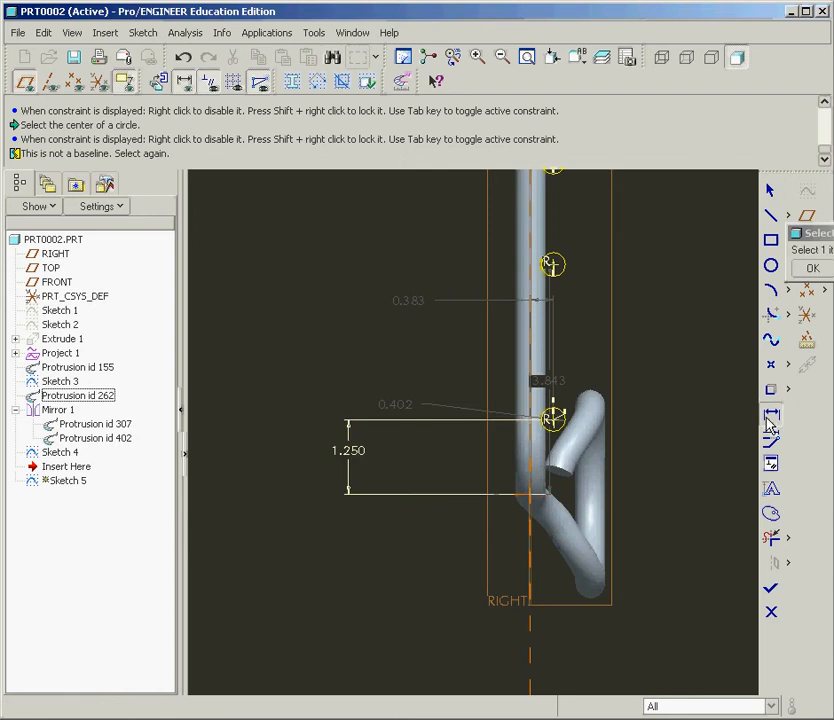
left_click(554, 420)
left_click(553, 265)
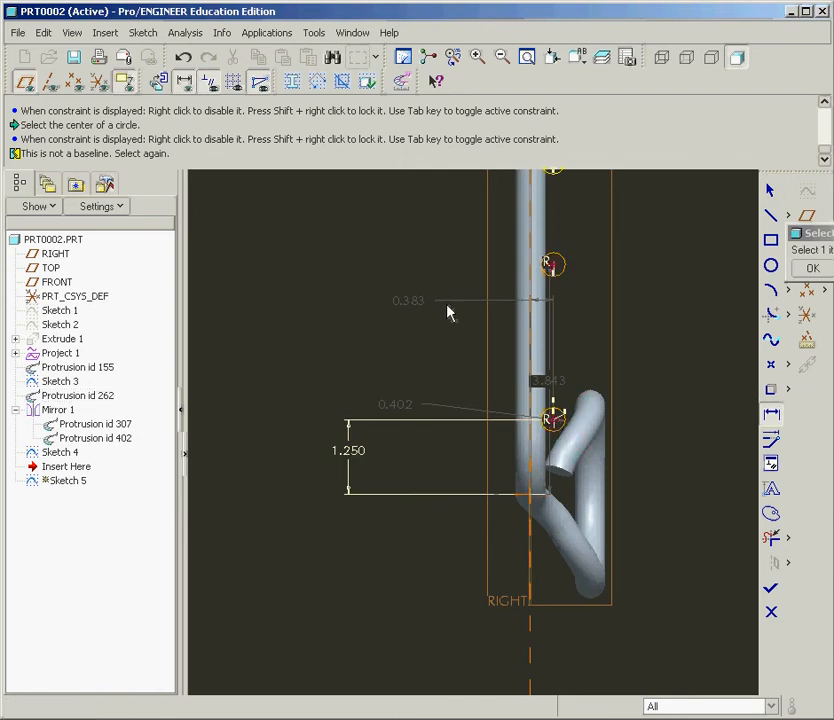
middle_click(358, 328)
Dimension the vertical center distances from the second to the third circle and from the third to the fourth
scroll(469, 320, "down", 3)
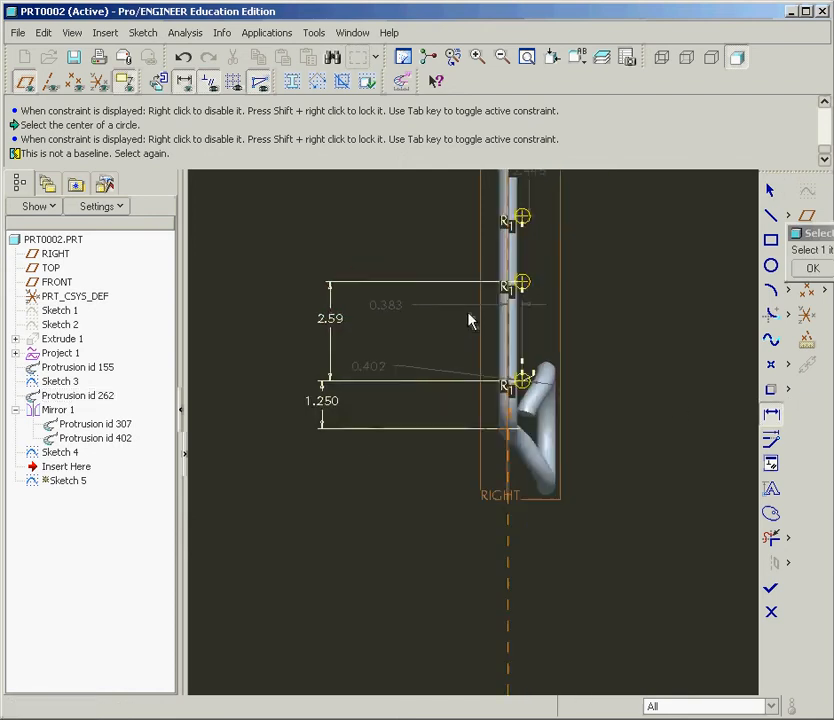
scroll(485, 242, "up", 1)
left_click(513, 263)
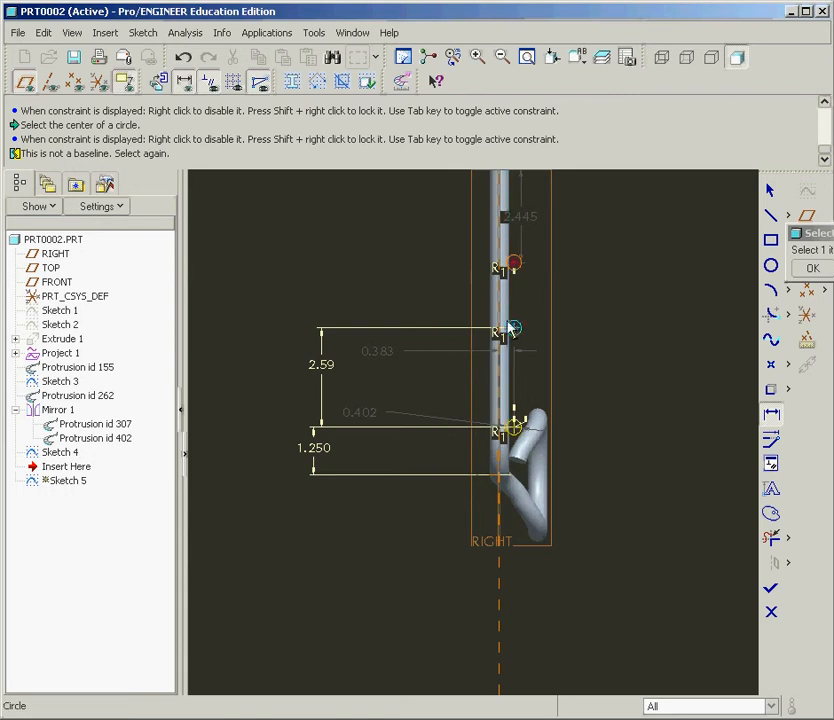
middle_click(367, 282)
scroll(499, 277, "down", 2)
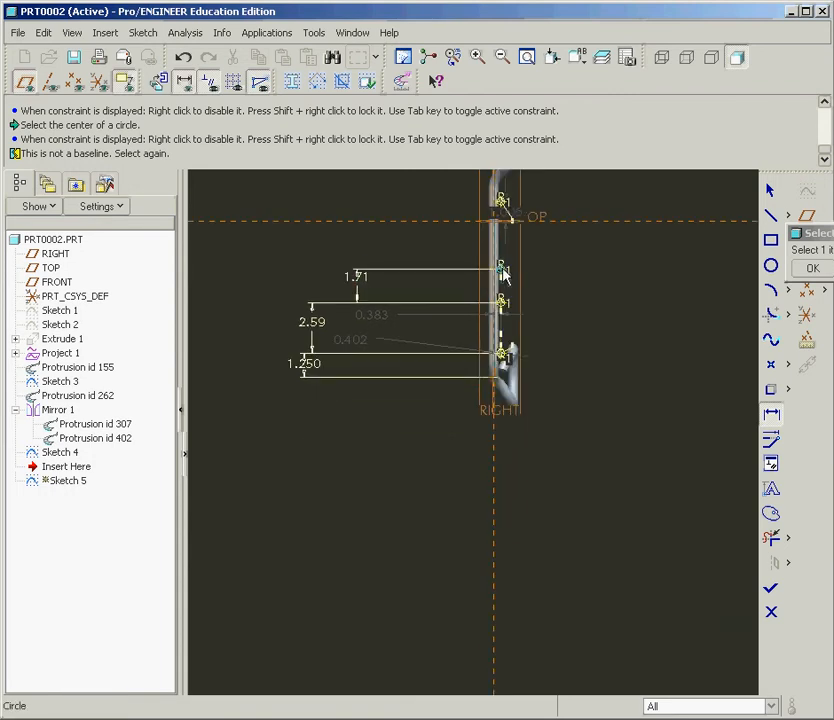
scroll(456, 434, "down", 5)
scroll(456, 341, "up", 7)
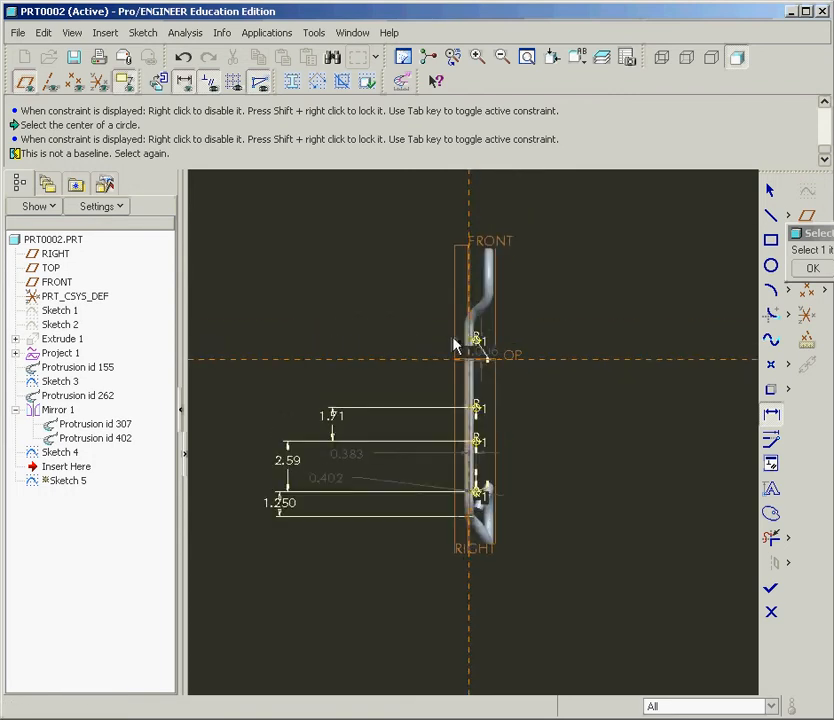
left_click(494, 442)
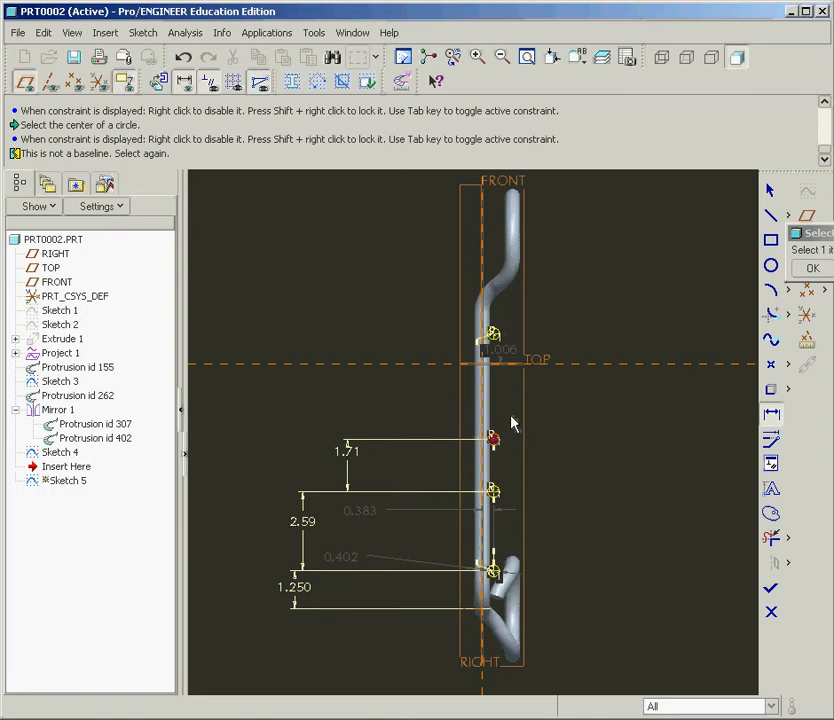
middle_click(372, 389)
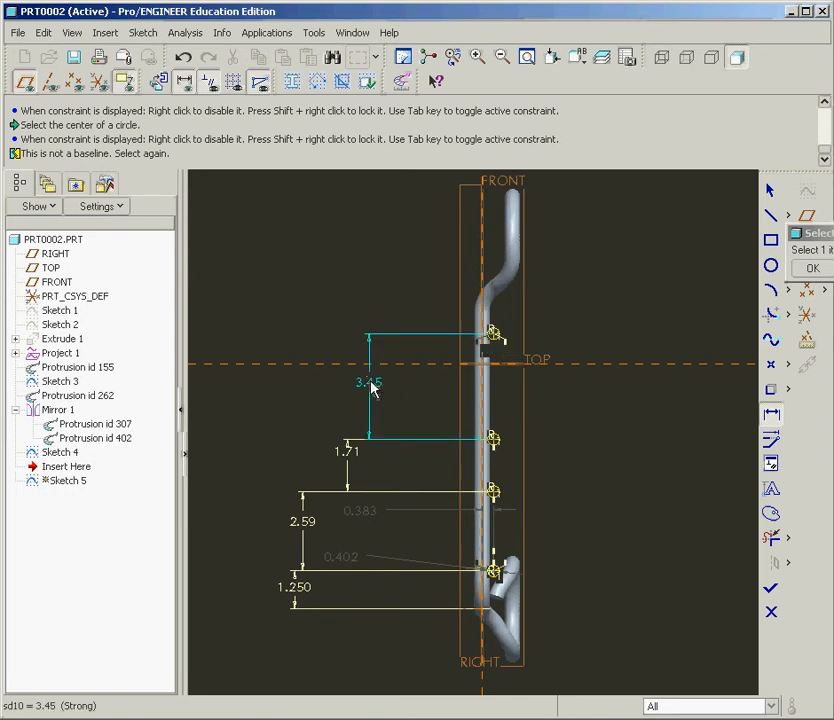
middle_click(545, 390)
Set all three vertical center distances between neighbouring circles to 2.5
double_click(304, 520)
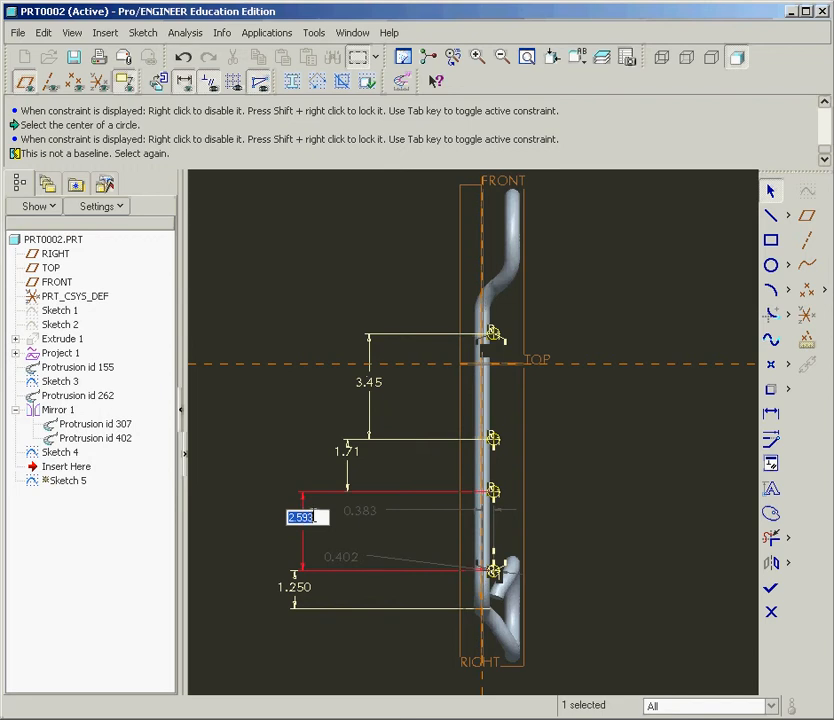
type("2.5")
key("Return")
double_click(347, 455)
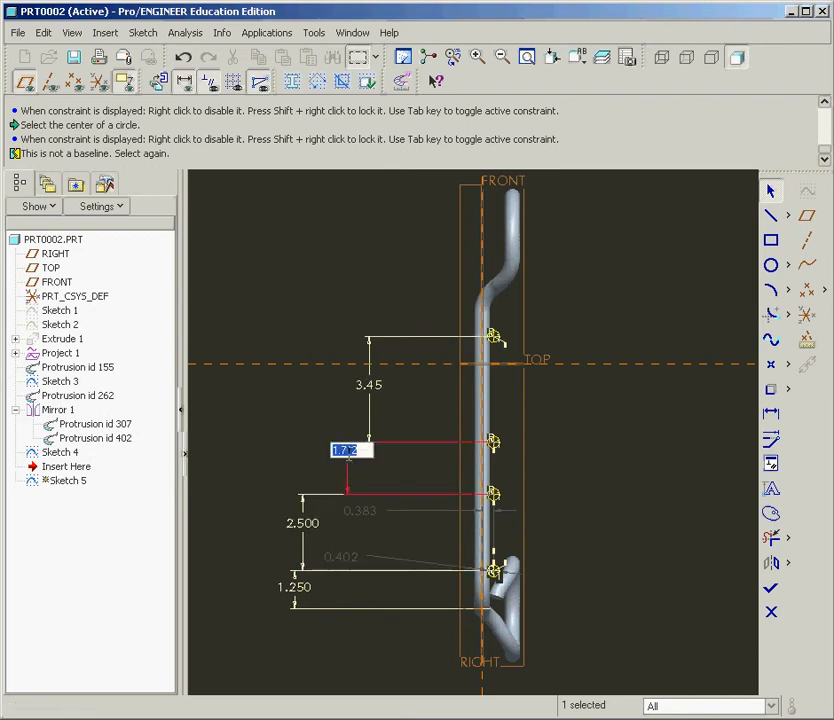
type("2.5")
key("Return")
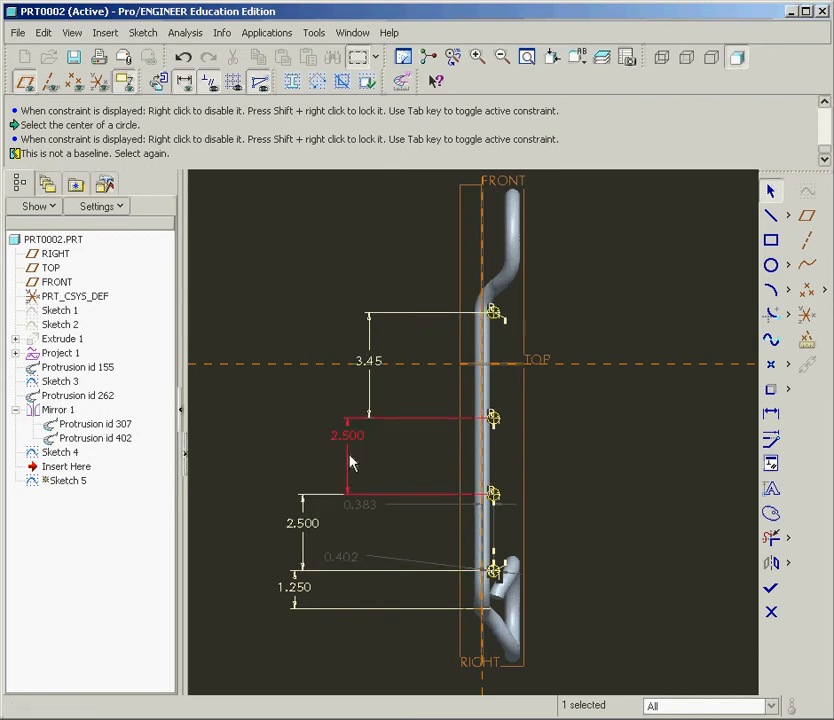
double_click(369, 362)
type("2.5")
key("Return")
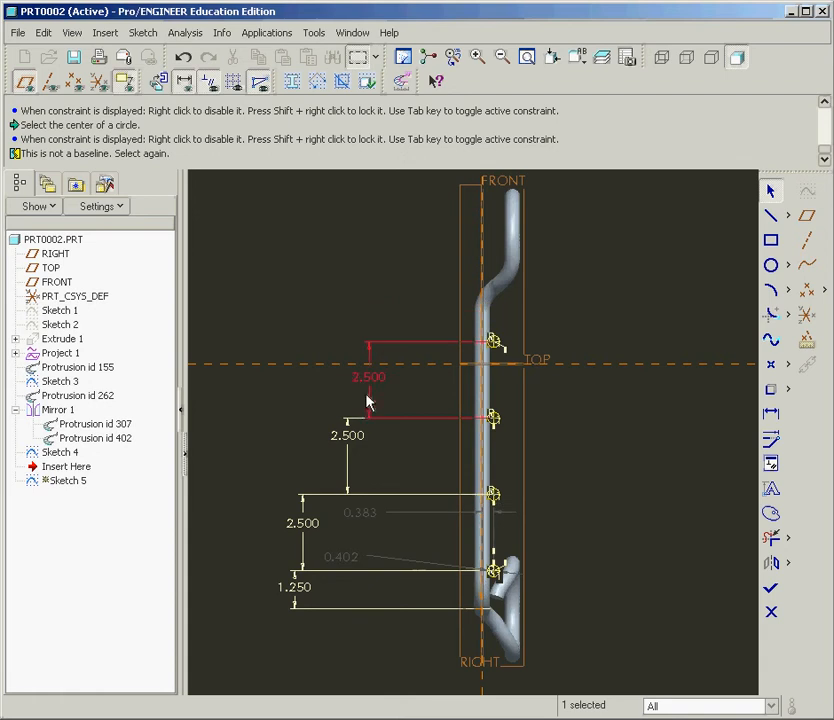
Line up the three 2.5 spacing dimensions and the 1.25 dimension in one column close to the wire
left_click_drag(369, 379, 427, 380)
left_click_drag(348, 437, 426, 455)
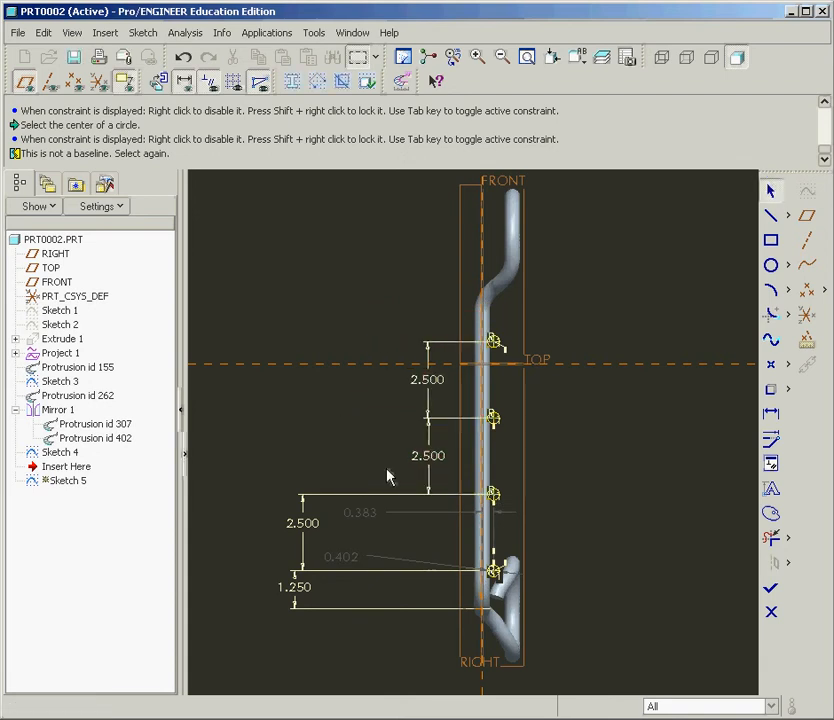
double_click(304, 526)
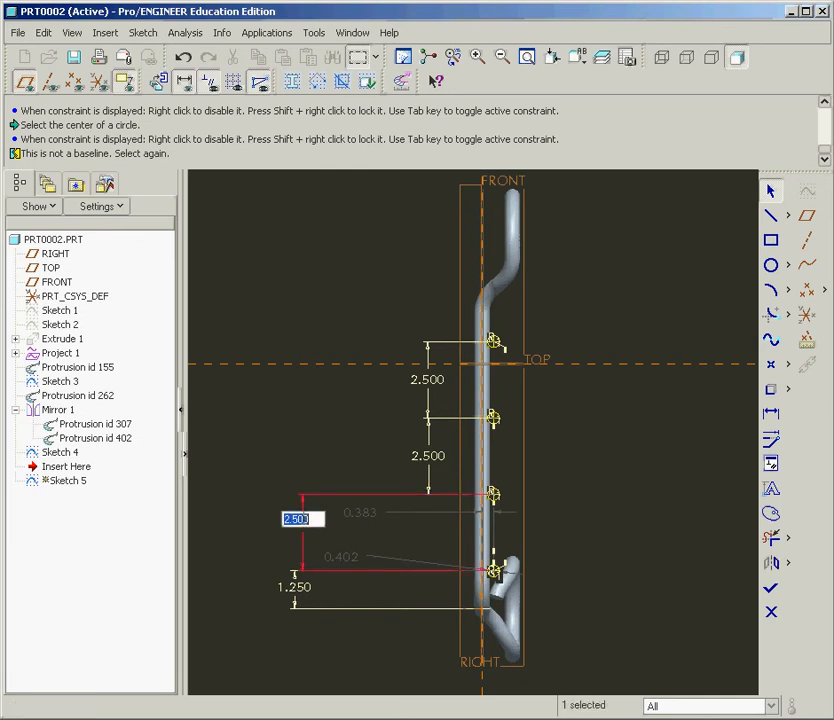
left_click(305, 521)
left_click(304, 504)
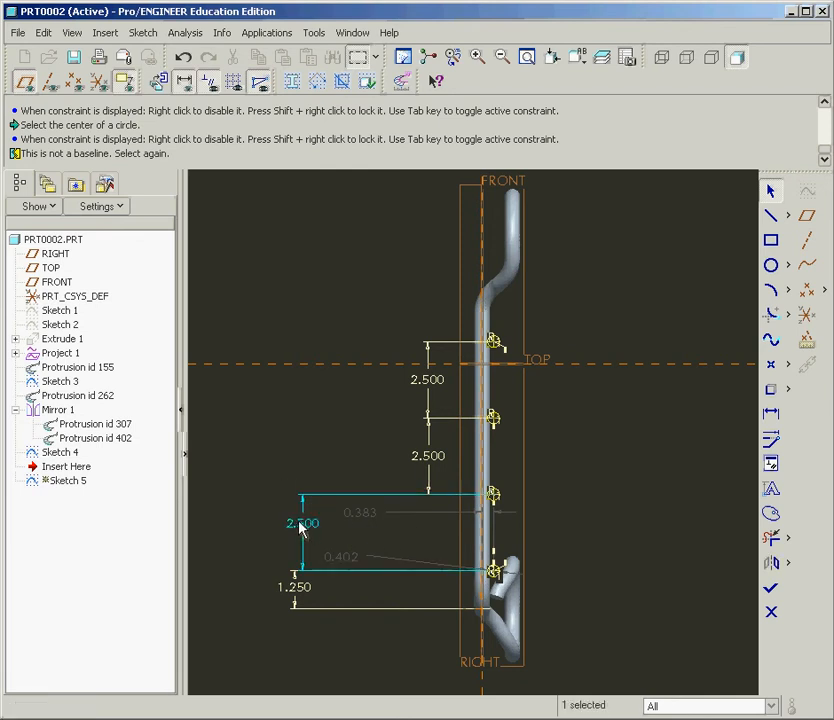
left_click_drag(301, 523, 432, 533)
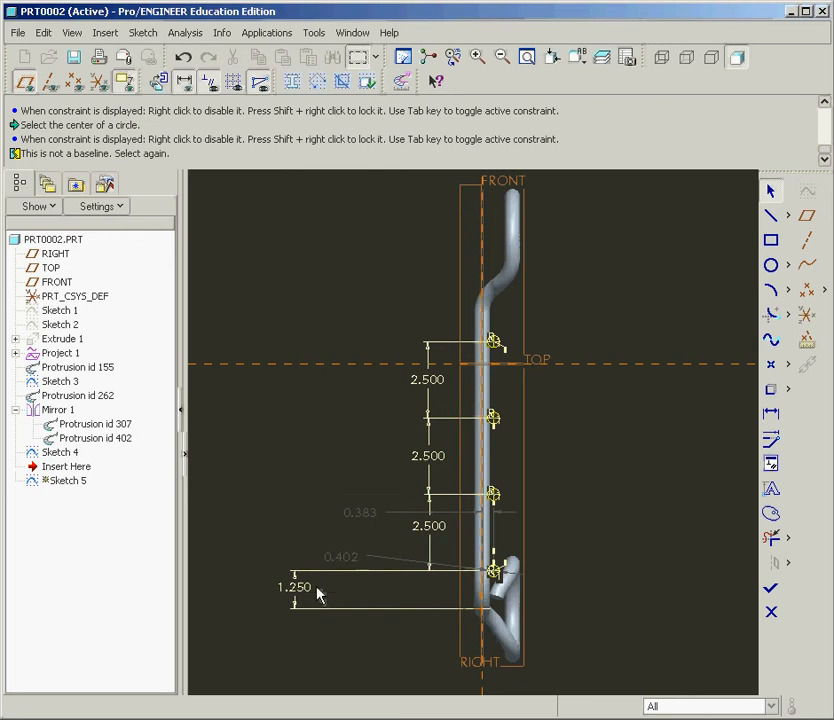
left_click_drag(297, 589, 429, 596)
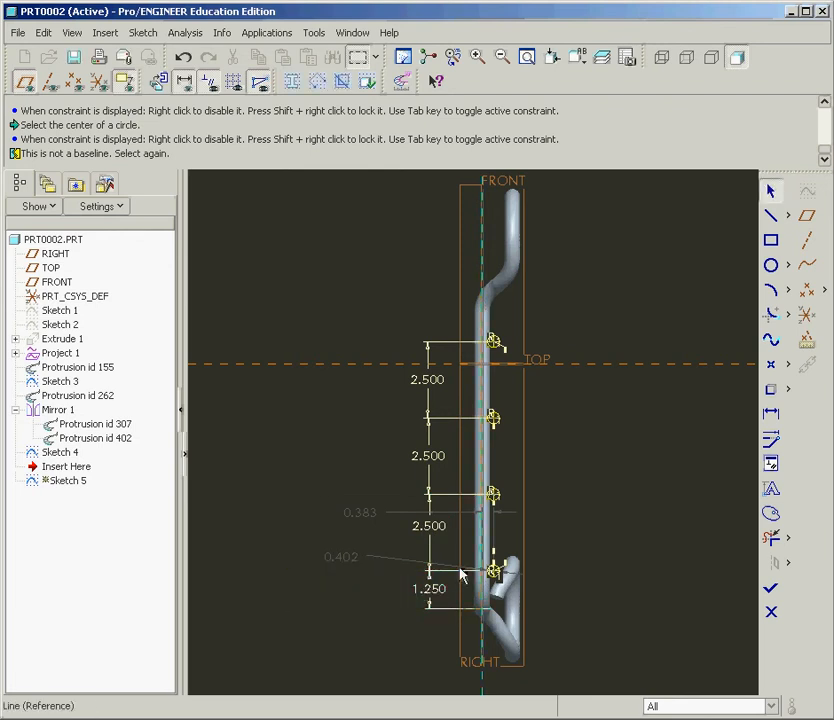
Set the diameter of the lowest of the equal circles to 0.5
scroll(499, 555, "up", 8)
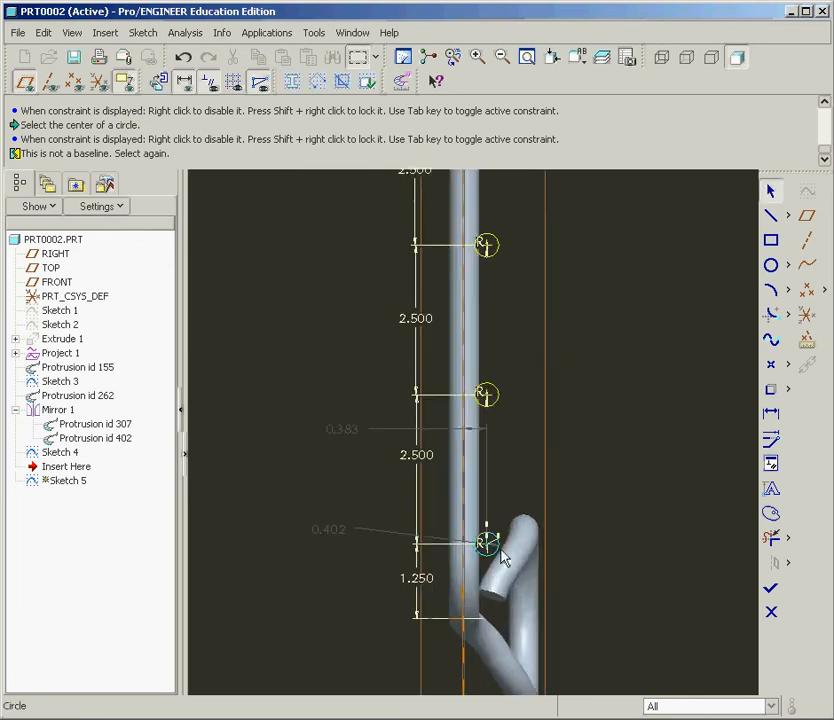
mouse_move(330, 531)
left_mouse_down()
mouse_move(313, 532)
mouse_move(307, 497)
left_mouse_up()
left_click(289, 493)
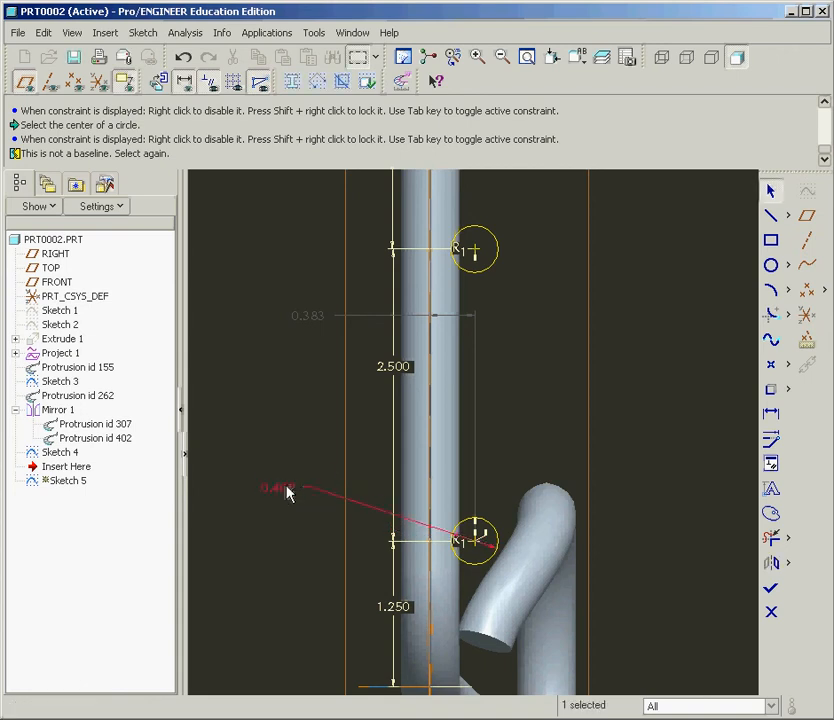
double_click(289, 493)
key("BackSpace")
type(".5")
key("Return")
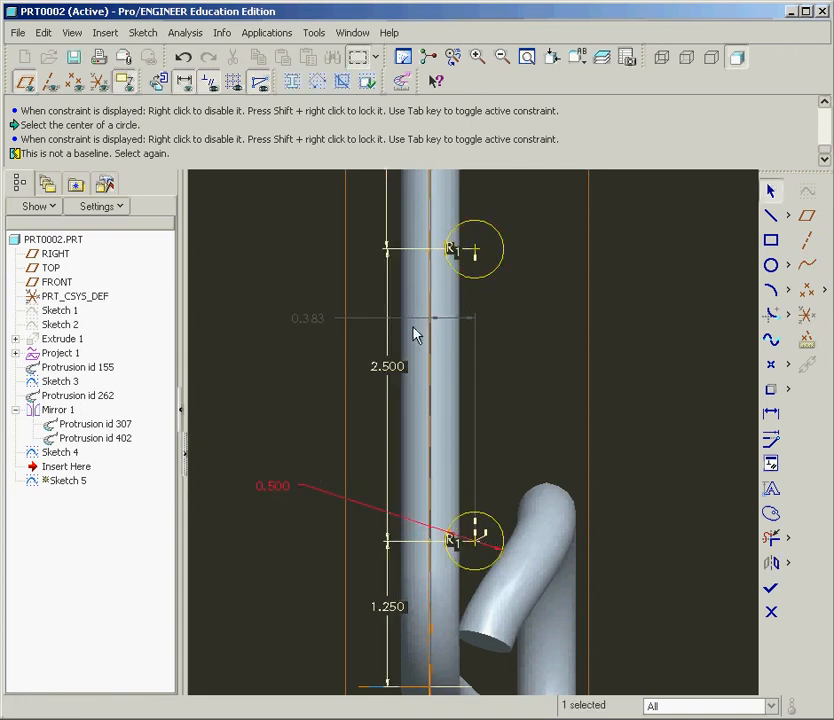
Set the circle centers' horizontal distance from the vertical reference line to 0.49 and complete the sketch
double_click(311, 320)
key("BackSpace")
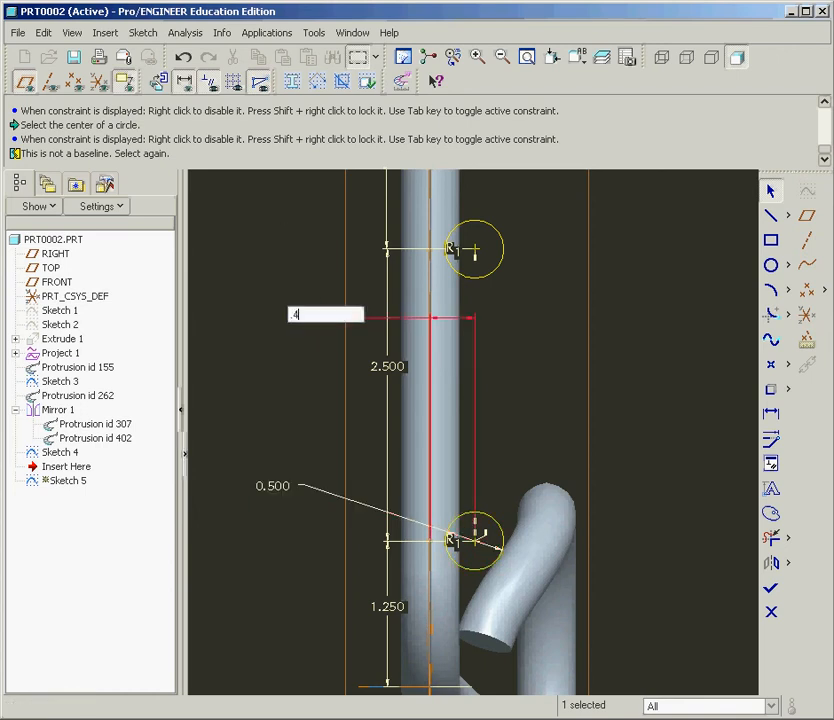
key("Return")
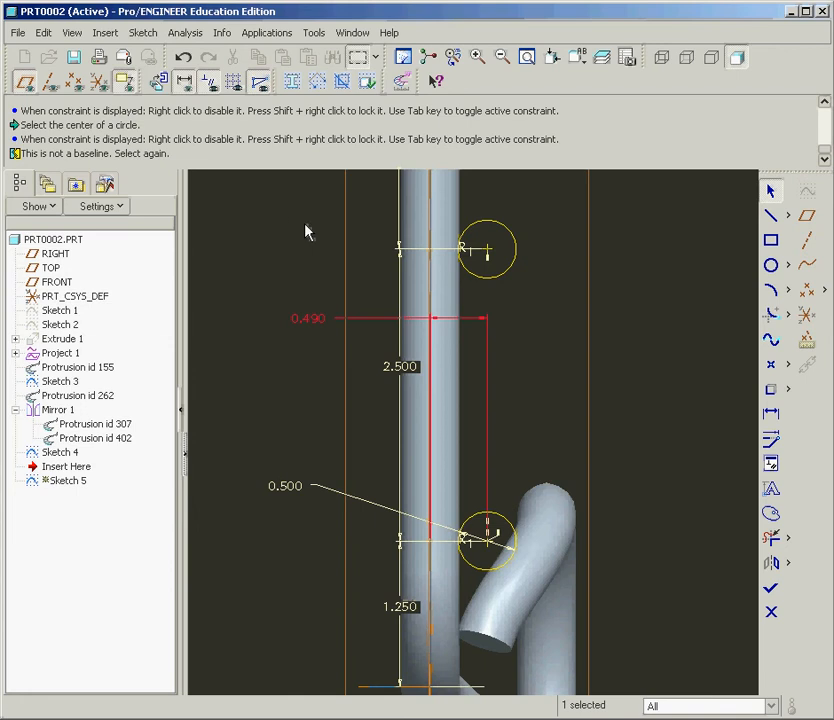
scroll(456, 562, "up", 5)
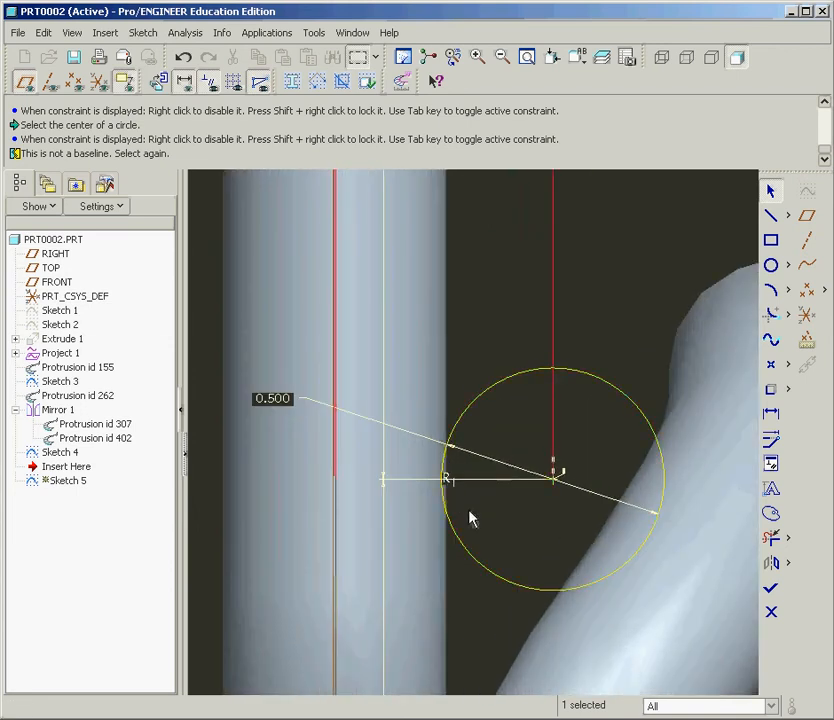
scroll(472, 518, "down", 5)
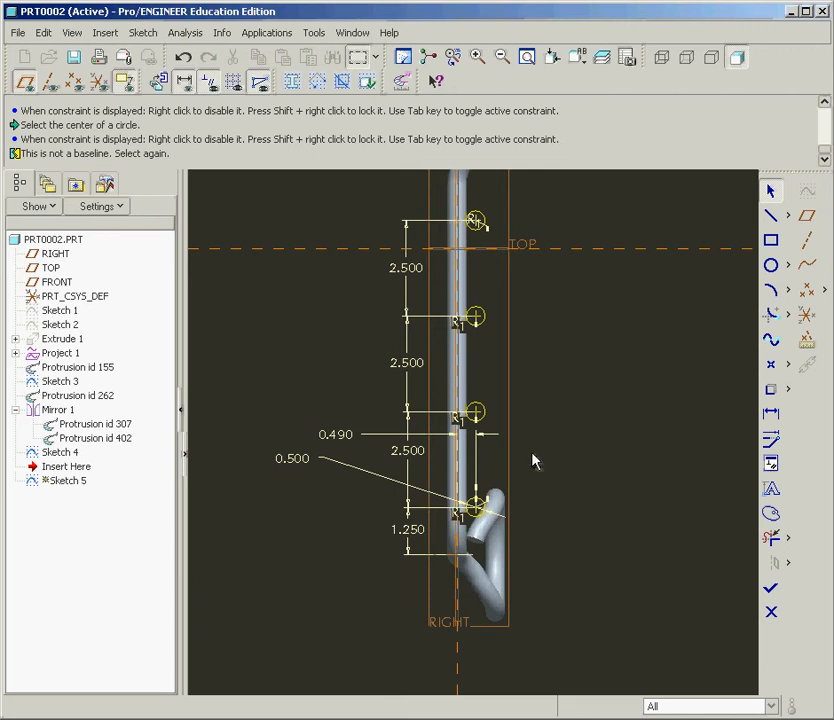
mouse_move(534, 460)
middle_mouse_down()
mouse_move(557, 488)
mouse_move(566, 478)
middle_mouse_up()
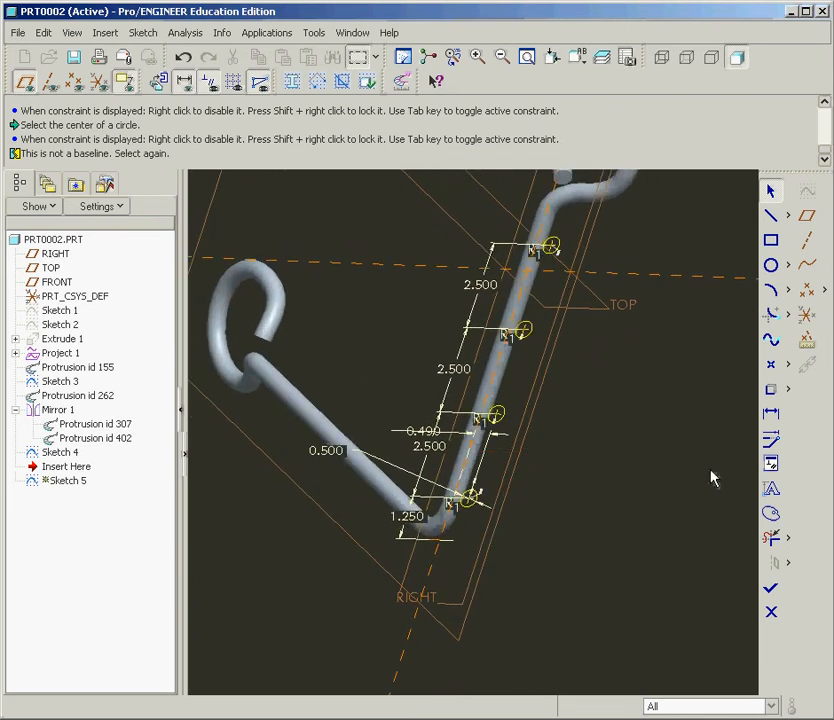
left_click(771, 588)
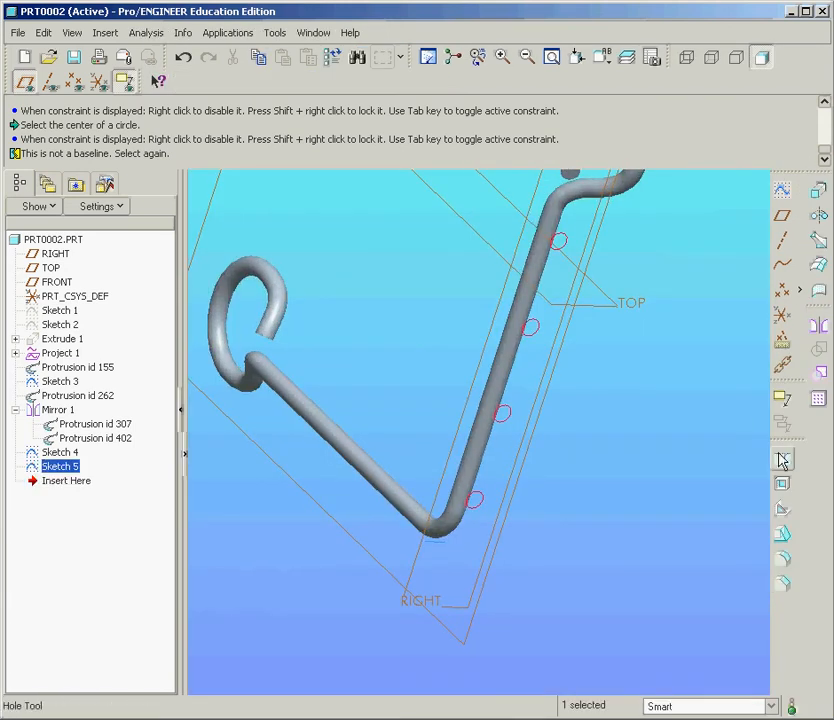
Start a Revolve of the circle sketch, using the short Sketch 4 line as its axis, and inspect the ring preview
left_click(819, 218)
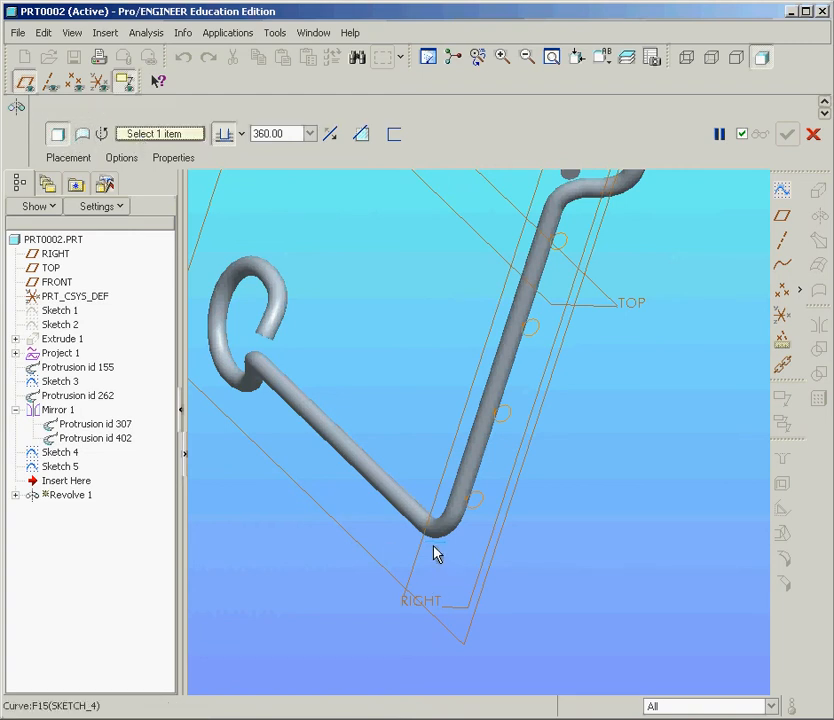
scroll(436, 553, "up", 5)
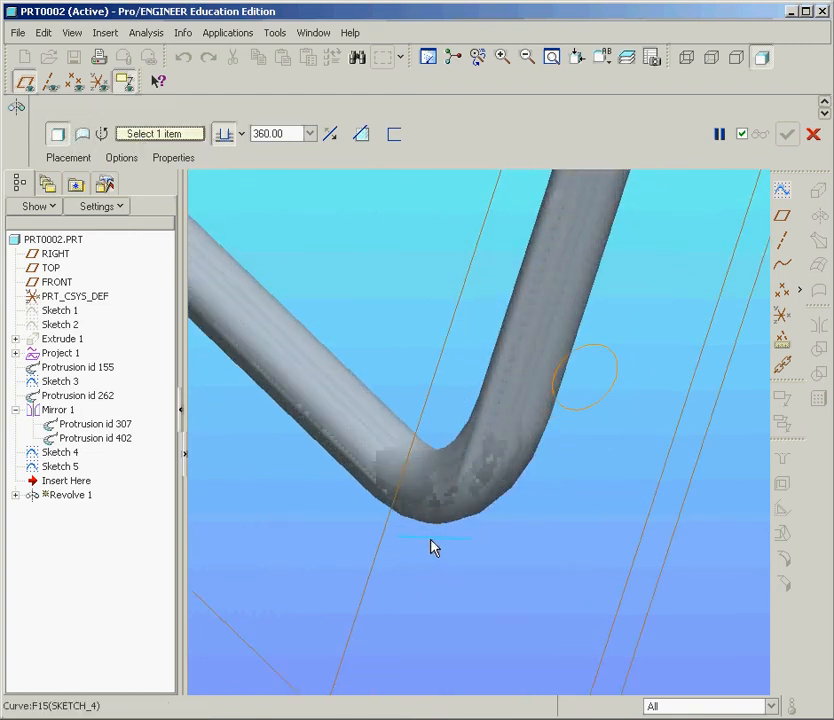
left_click(433, 545)
scroll(522, 572, "down", 5)
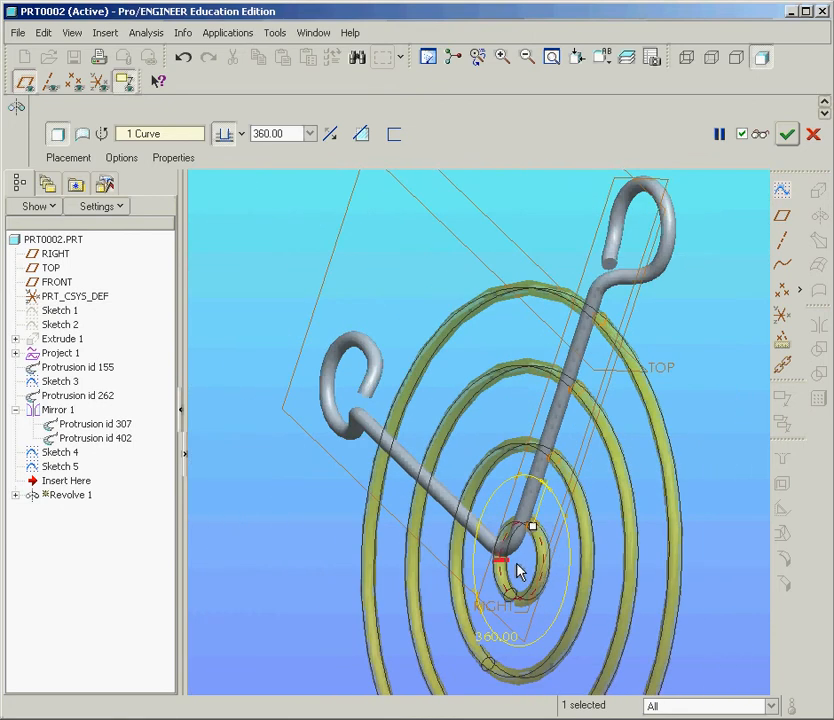
scroll(523, 560, "up", 1)
middle_click_drag(524, 553, 551, 540)
scroll(560, 607, "down", 3)
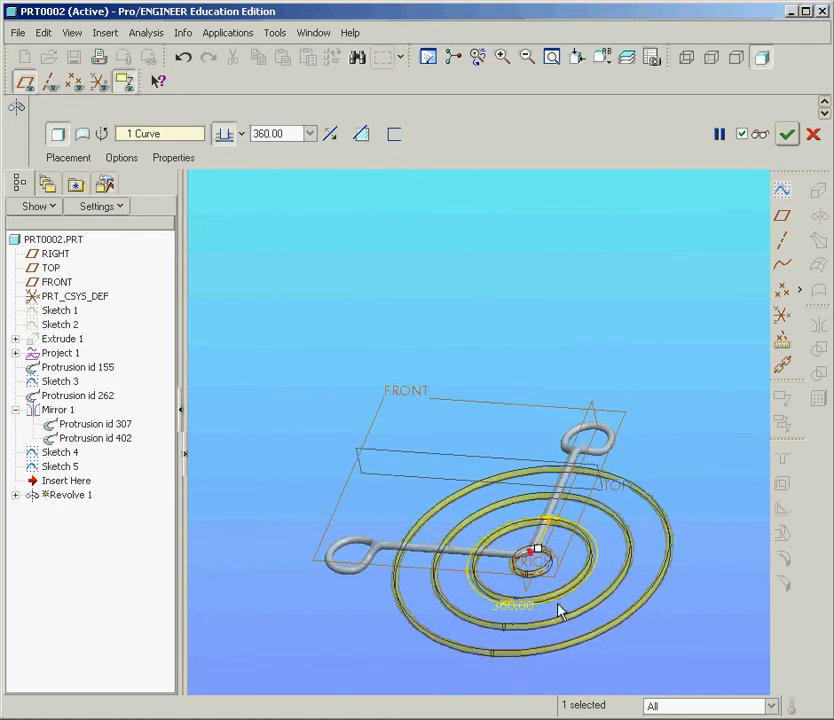
scroll(540, 512, "up", 3)
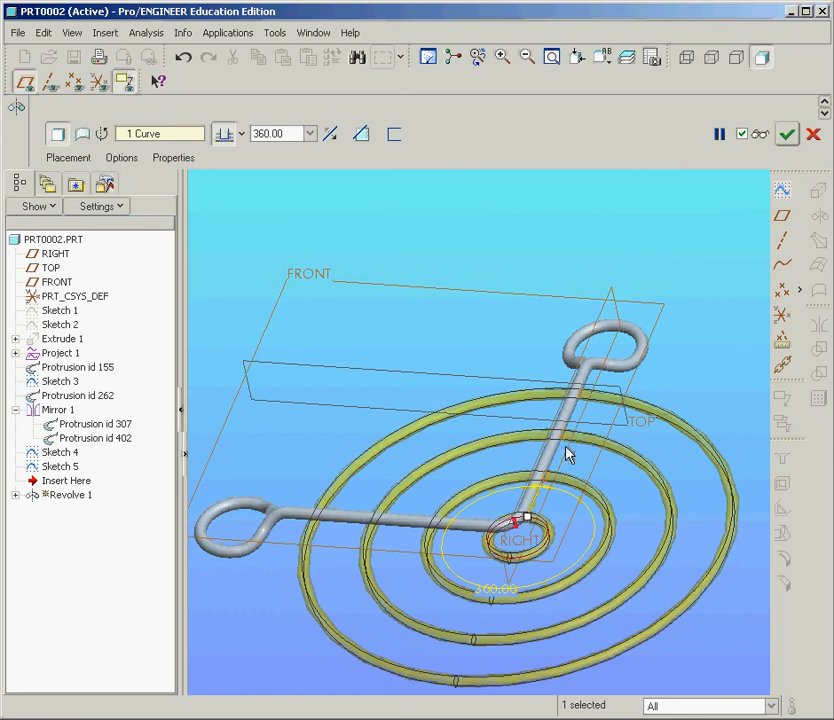
middle_click_drag(557, 528, 479, 393)
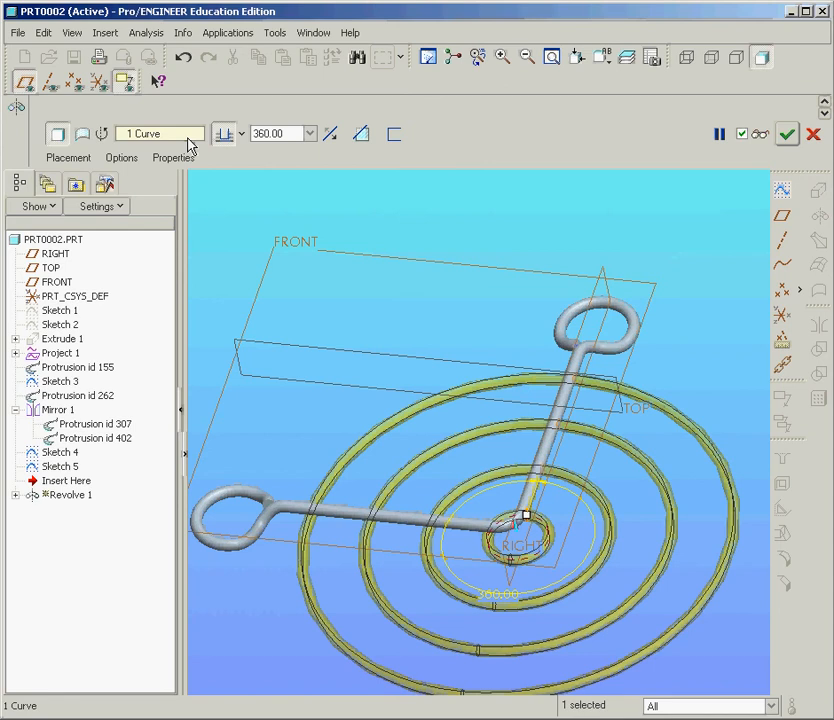
Set the revolve's first side to a variable angle of 45 degrees
left_click(117, 162)
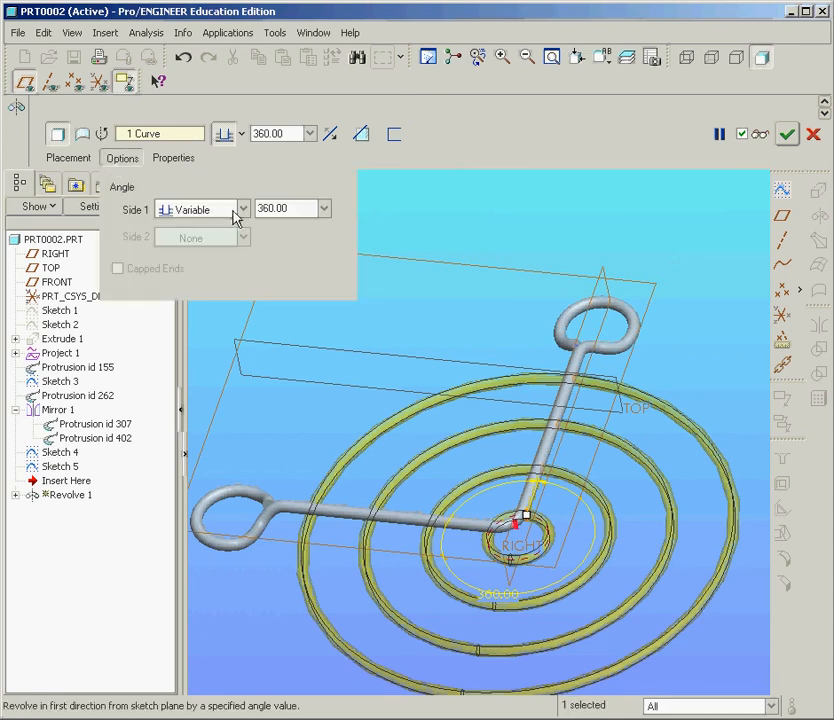
left_click(292, 208)
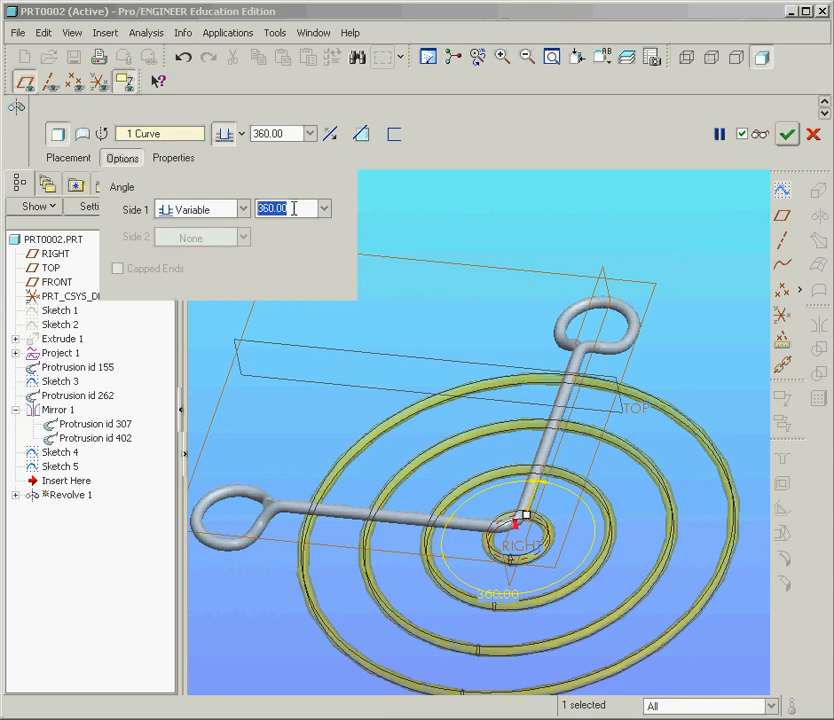
type("45")
left_click(213, 212)
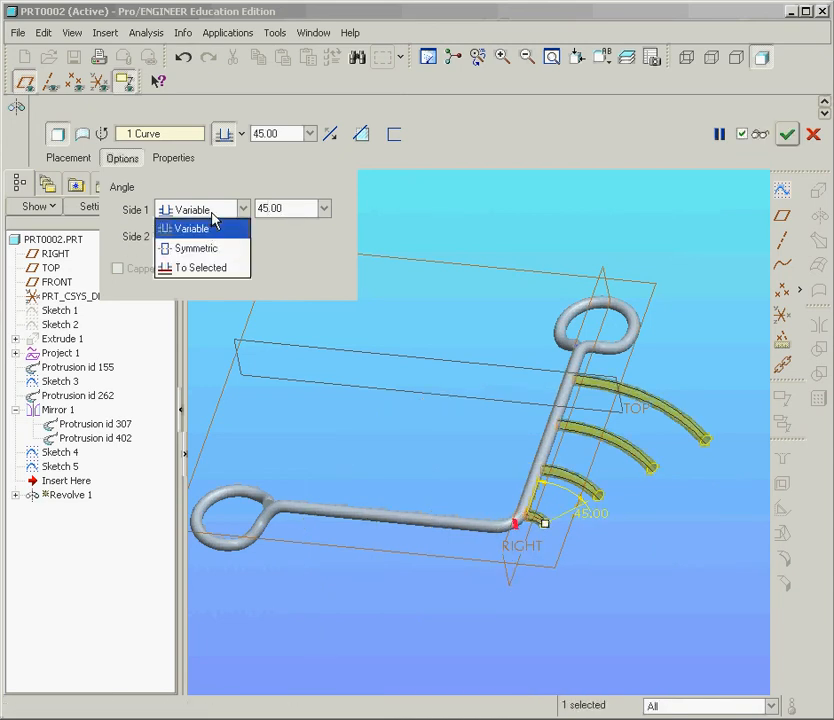
left_click(214, 216)
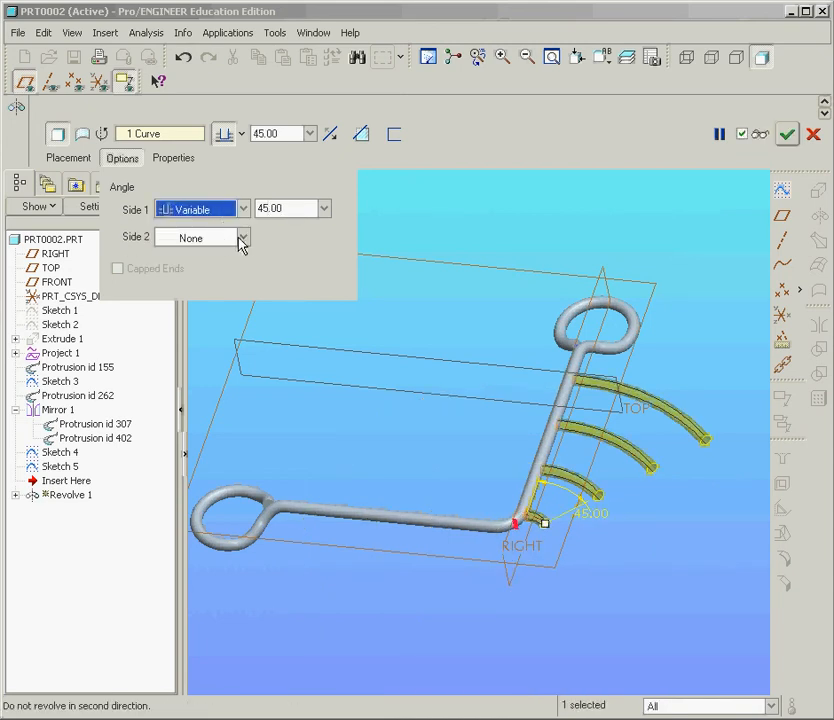
Give the revolve's second side a variable angle of 135 degrees and complete the feature
left_click(239, 240)
left_click(218, 258)
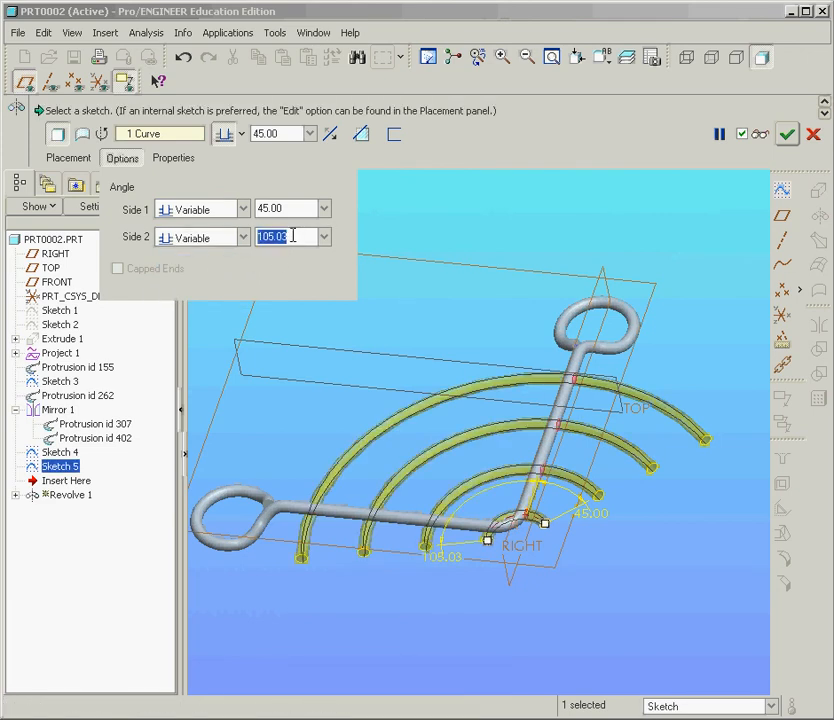
type("135")
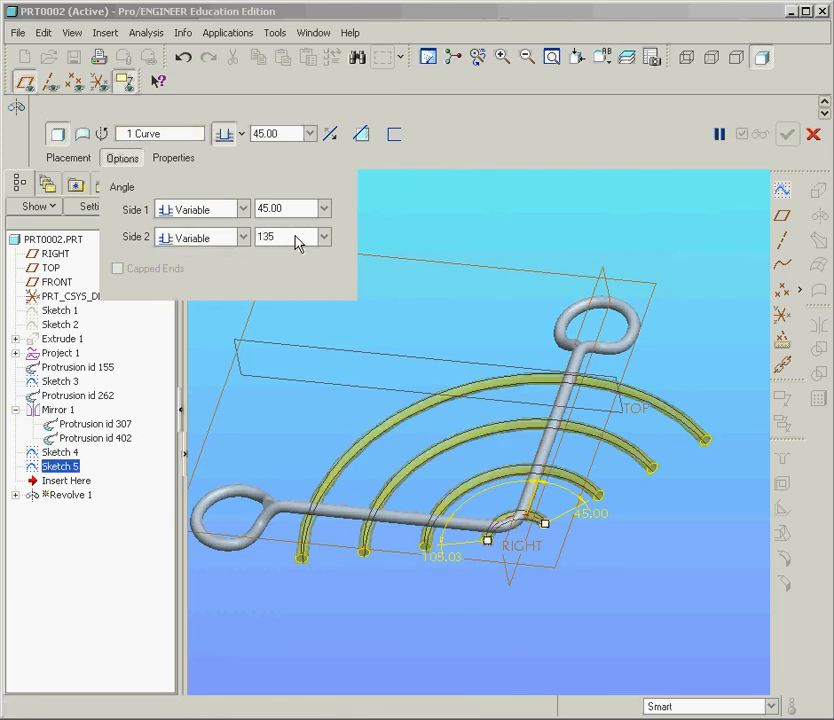
key("Return")
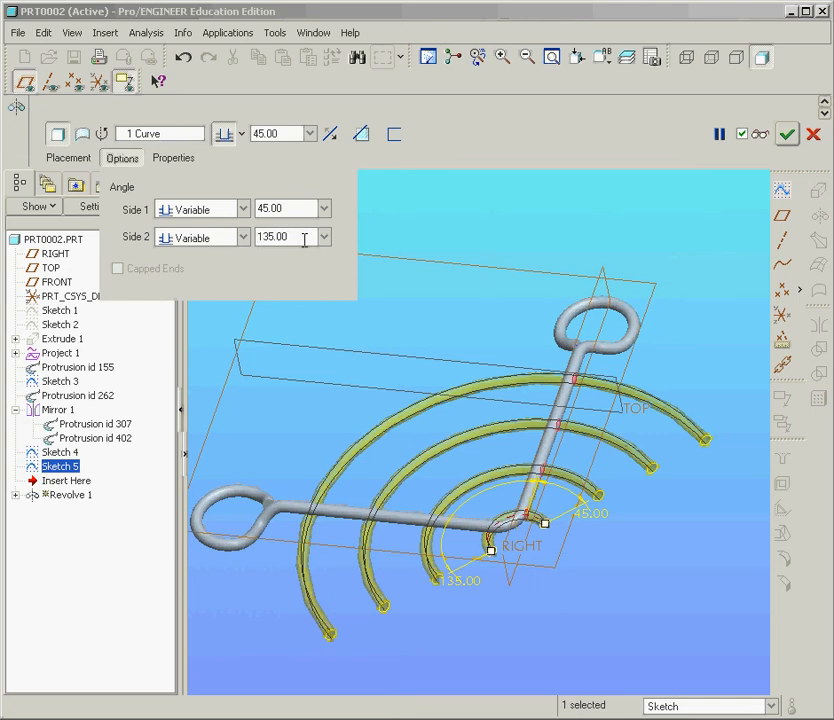
middle_click_drag(369, 380, 373, 352)
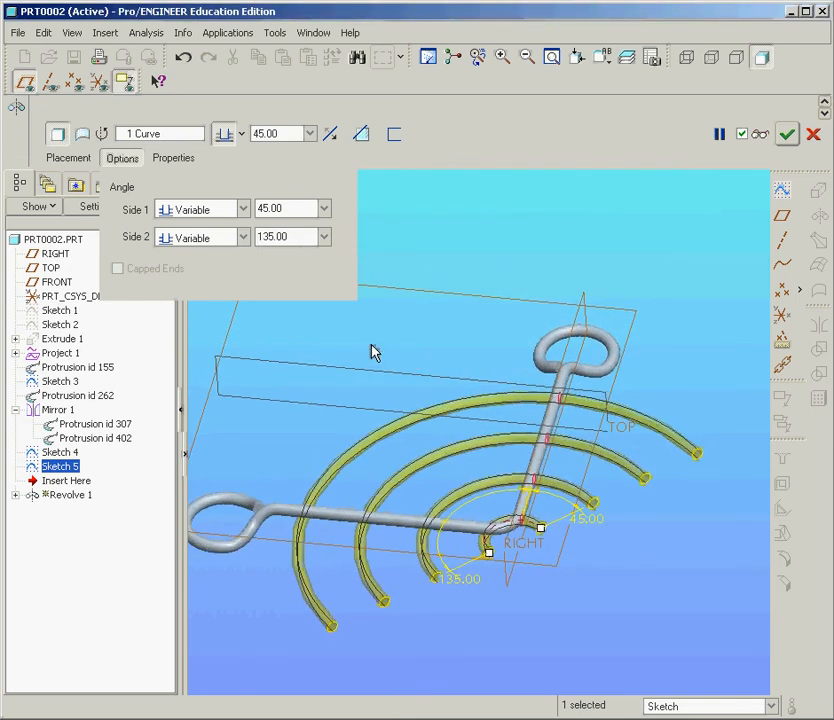
left_click(787, 134)
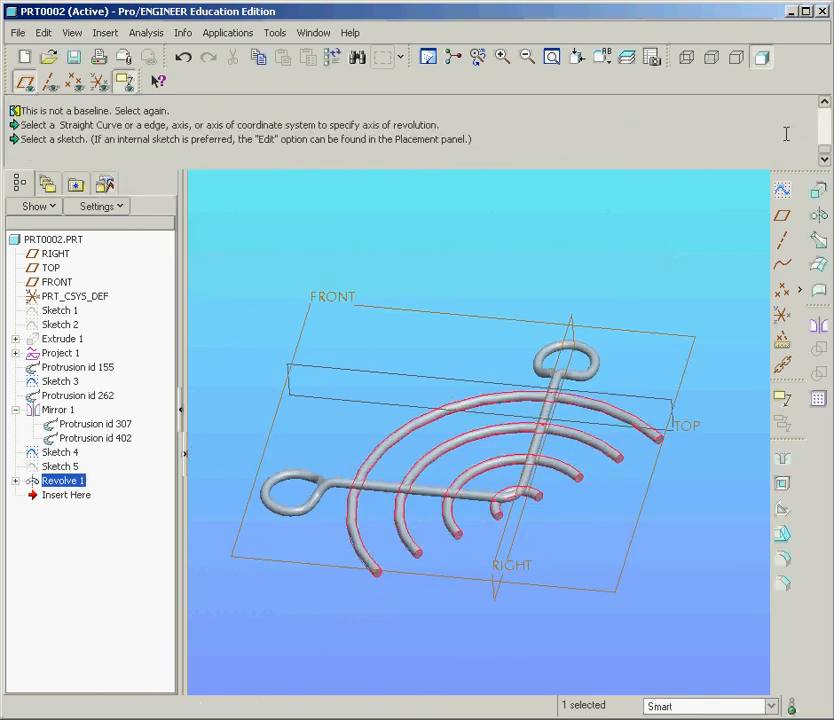
left_click(697, 256)
Mirror Protrusion id 155, Protrusion id 262, Mirror 1 and Revolve 1 together about the flat end face of the outermost partial ring
scroll(588, 523, "down", 3)
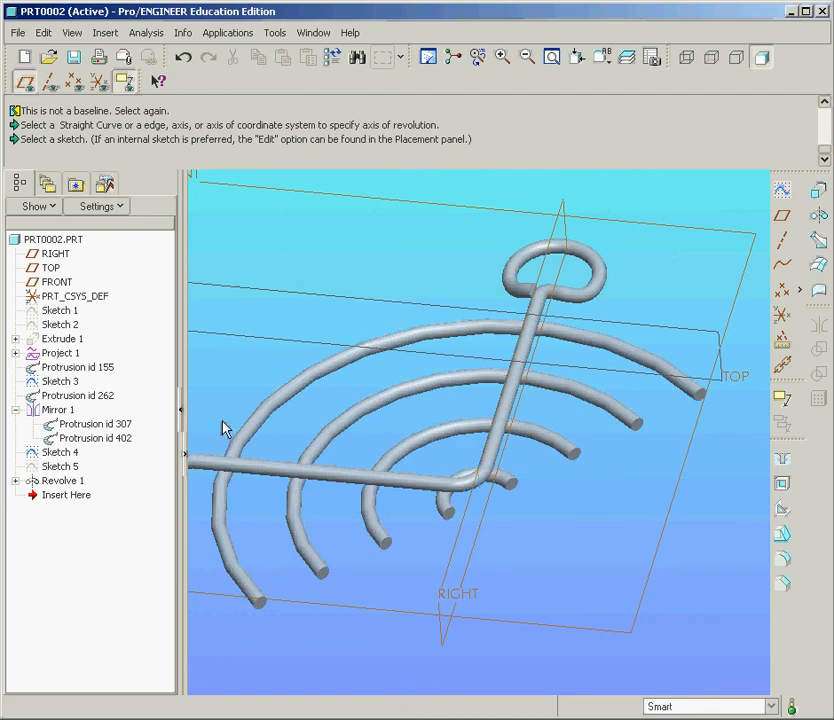
left_click(64, 368)
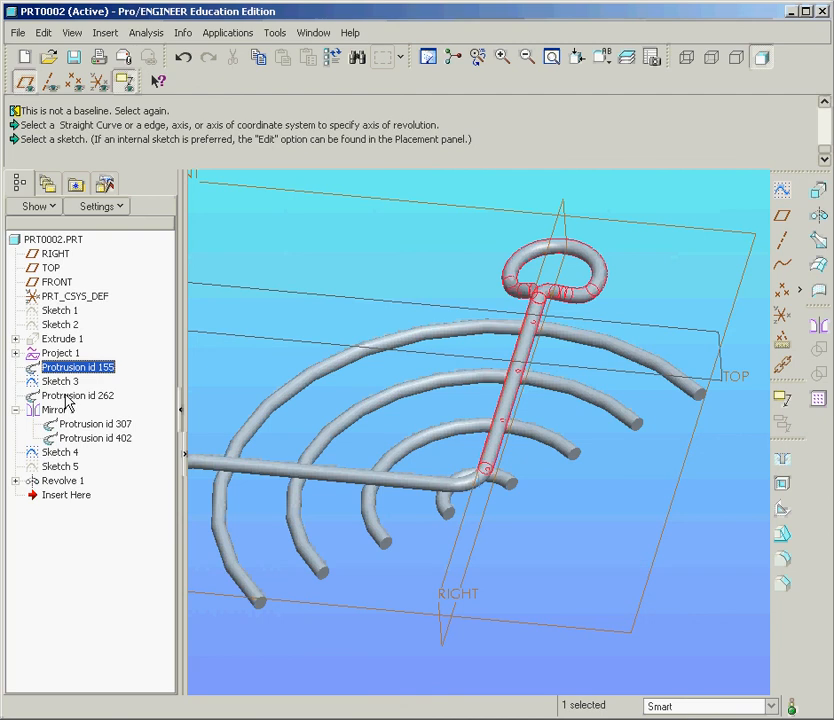
left_click(60, 397, "ctrl")
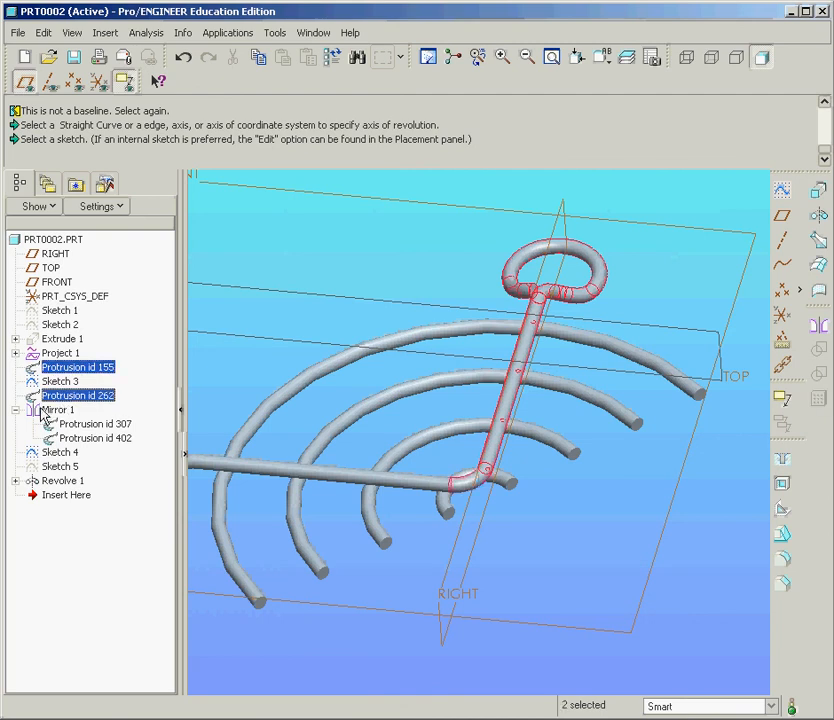
left_click(50, 411, "ctrl")
left_click(44, 483, "ctrl")
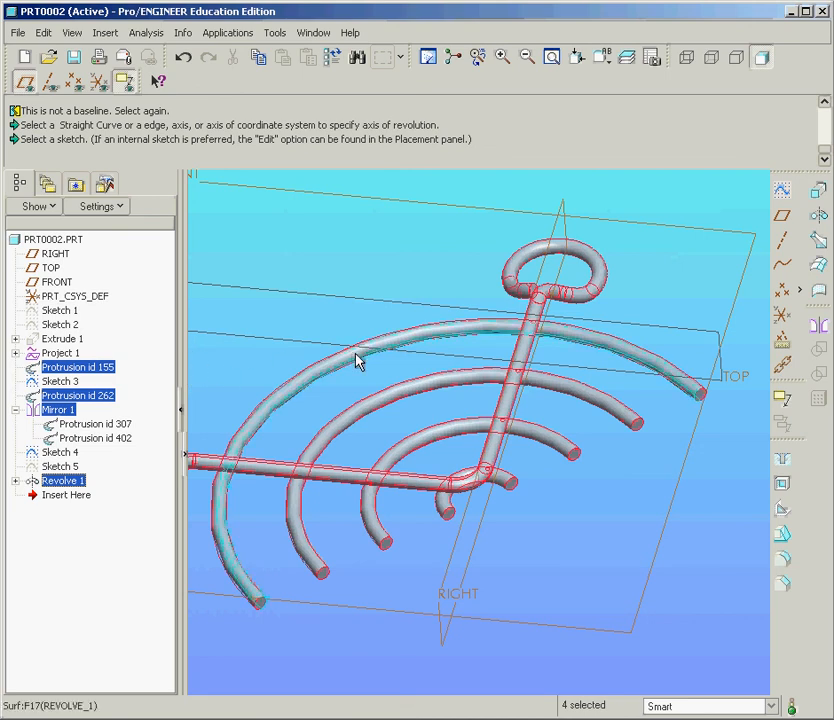
left_click(818, 325)
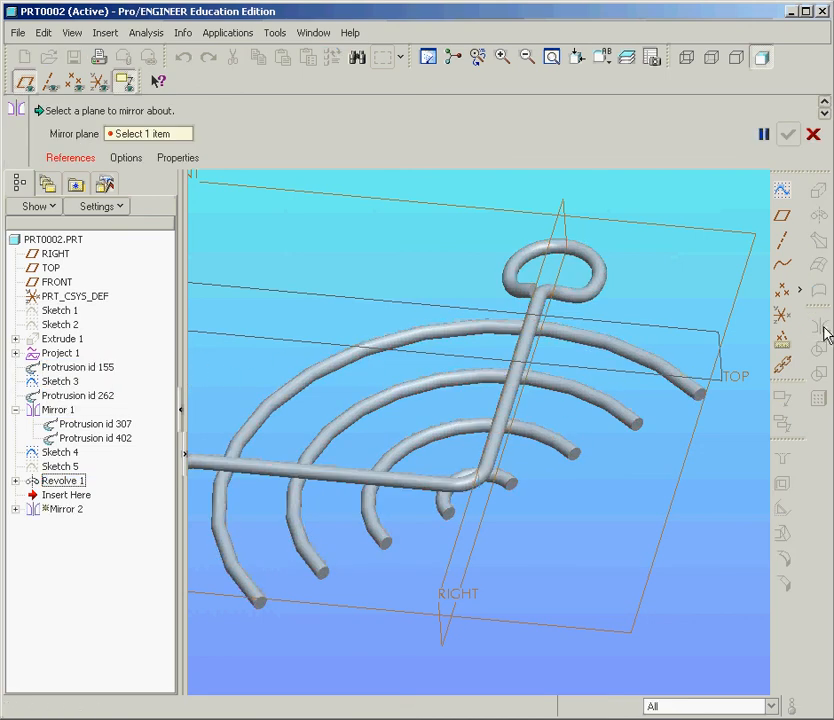
scroll(700, 400, "up", 3)
scroll(700, 400, "up", 3)
left_click(700, 395)
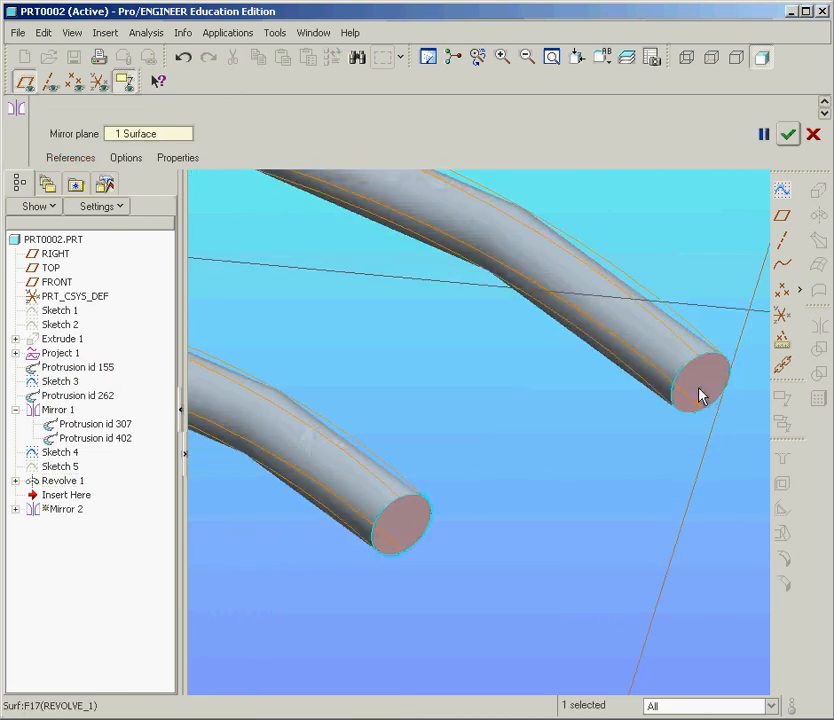
left_click(789, 136)
scroll(620, 360, "down", 10)
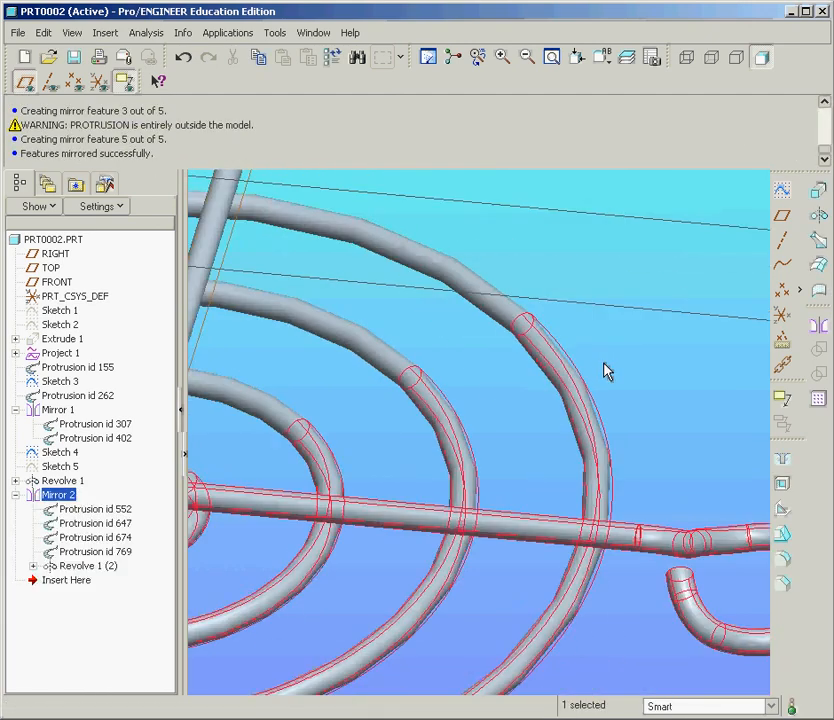
left_click(510, 552)
scroll(506, 545, "down", 4)
mouse_move(416, 471)
middle_mouse_down()
mouse_move(450, 520)
mouse_move(447, 502)
mouse_move(470, 510)
middle_mouse_up()
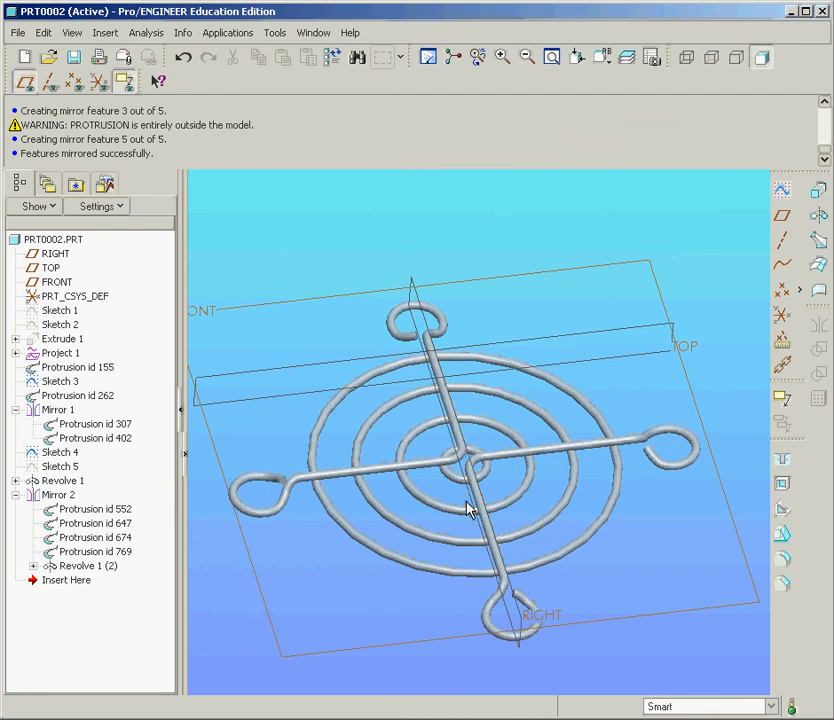